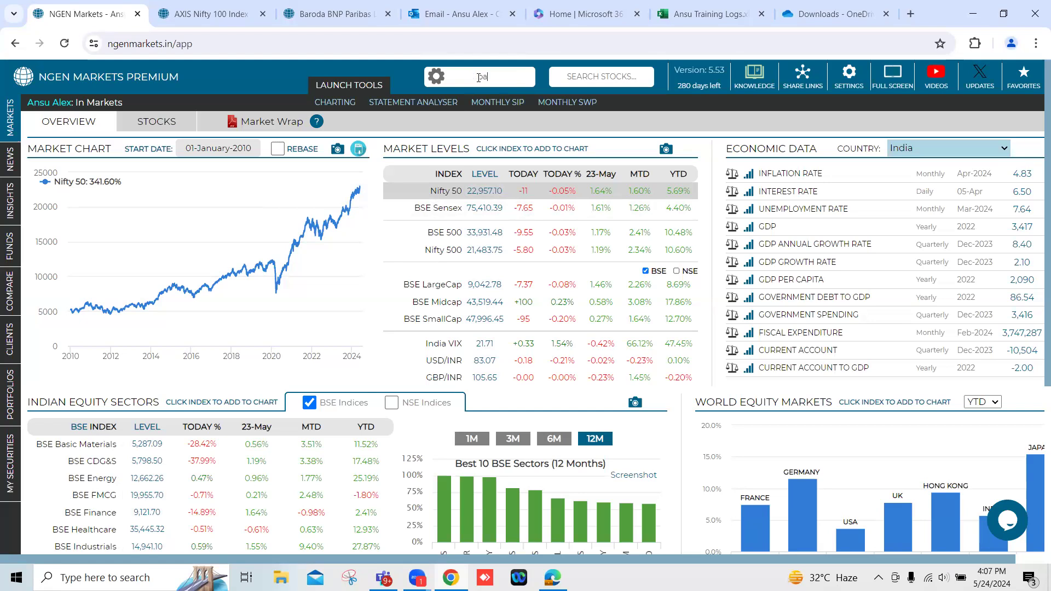
Search the funds for "parag fle" and open Parag Parikh Flexi Cap Fund (G).
type("g pa")
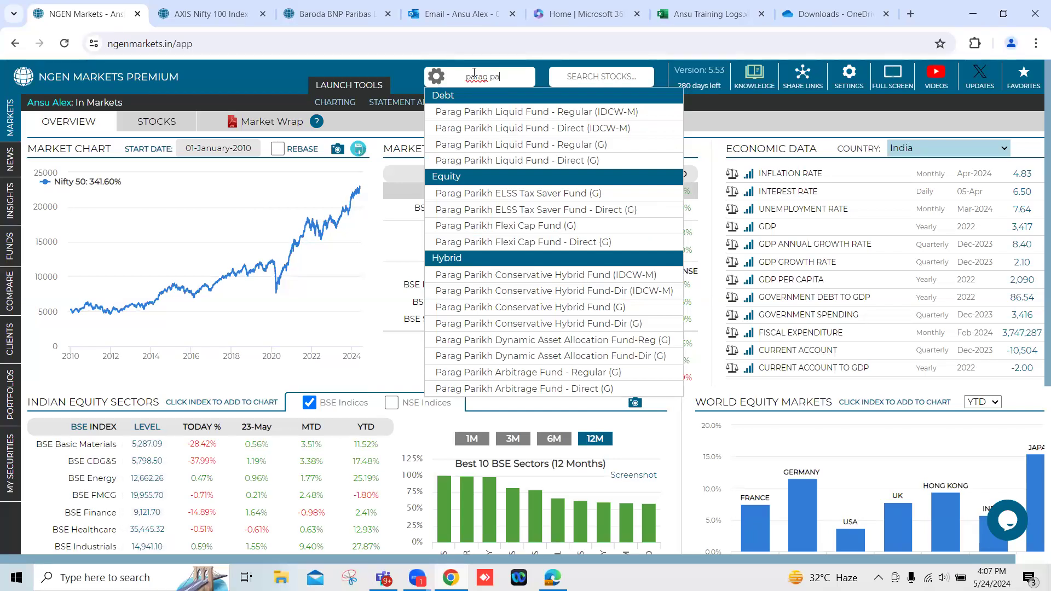
type("rek")
key("BackSpace")
key("BackSpace")
key("BackSpace")
key("BackSpace")
key("BackSpace")
type("fle")
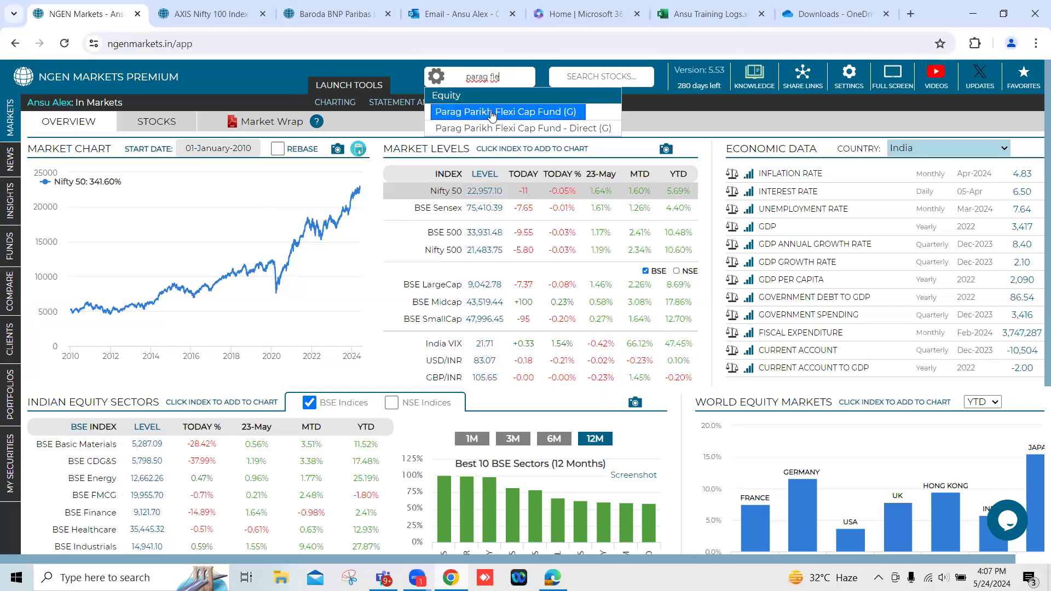
left_click(492, 113)
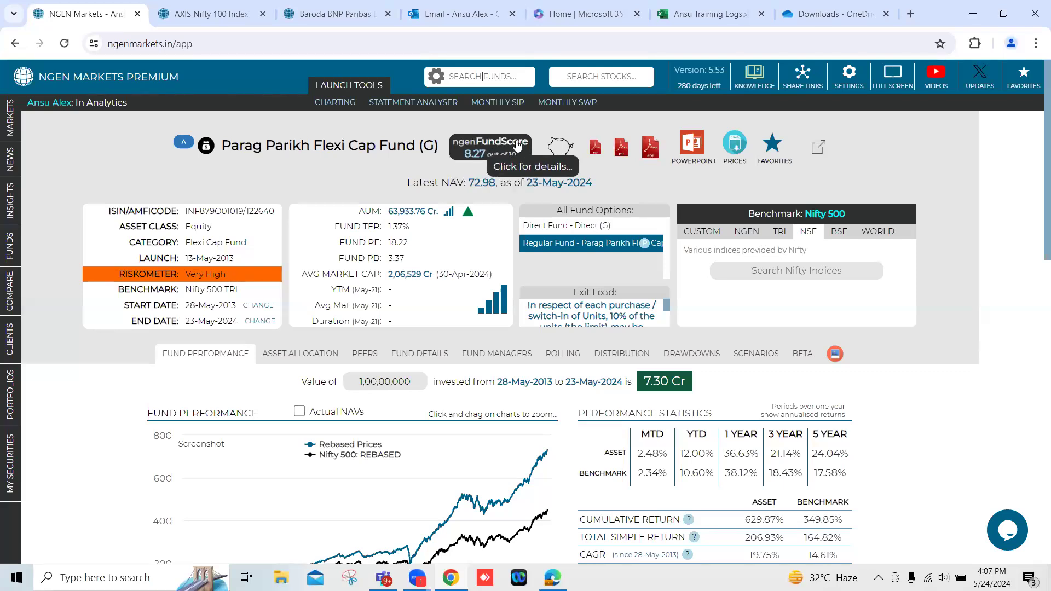
Examine the fund's ngenFundScore details, including the scoring method and the category comparison, and close them.
left_click(487, 148)
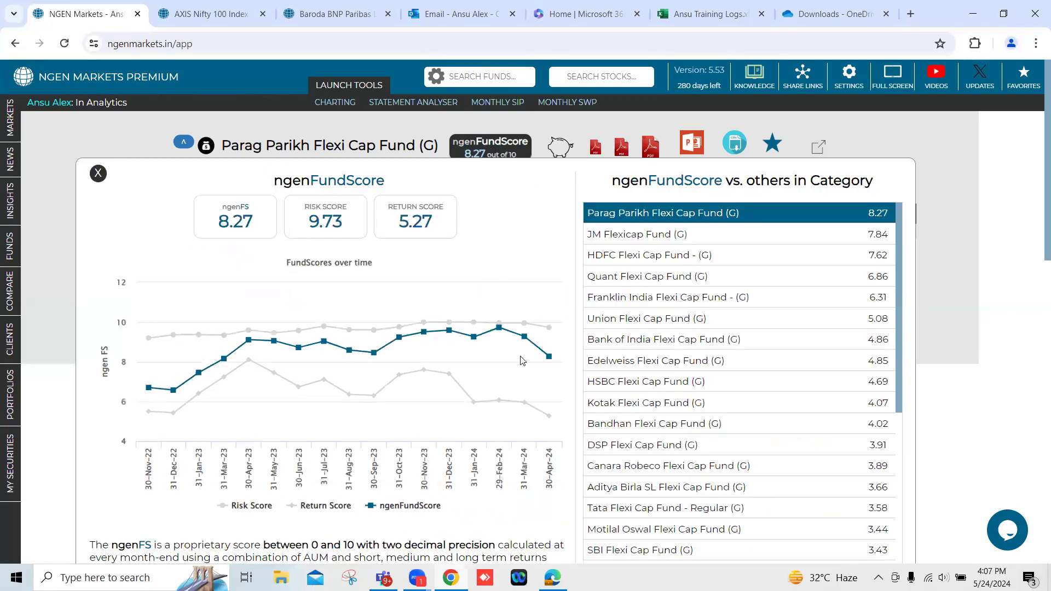
scroll(524, 438, "down", 2)
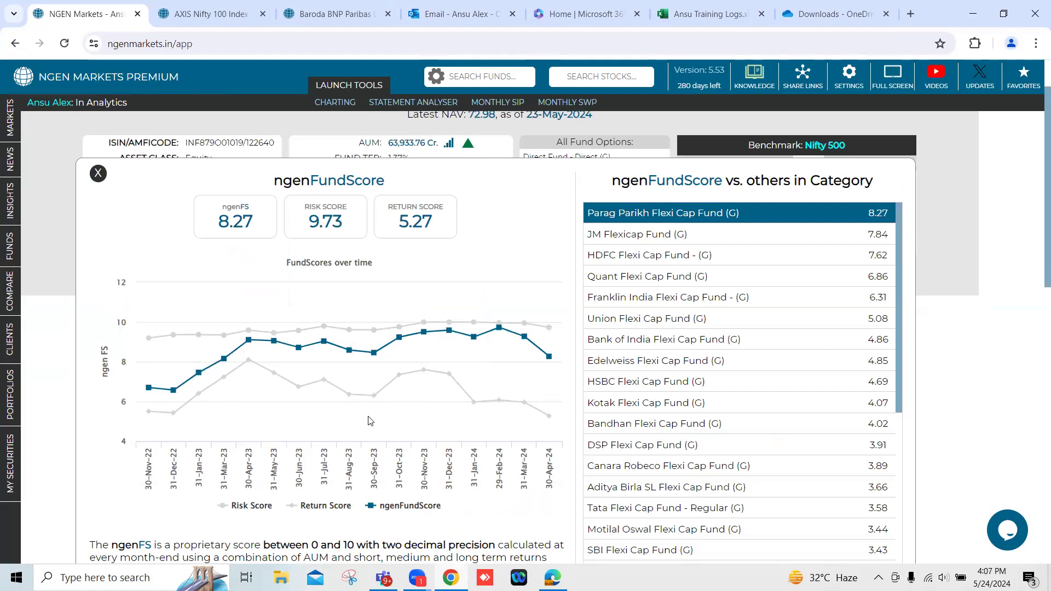
left_click_drag(310, 544, 356, 544)
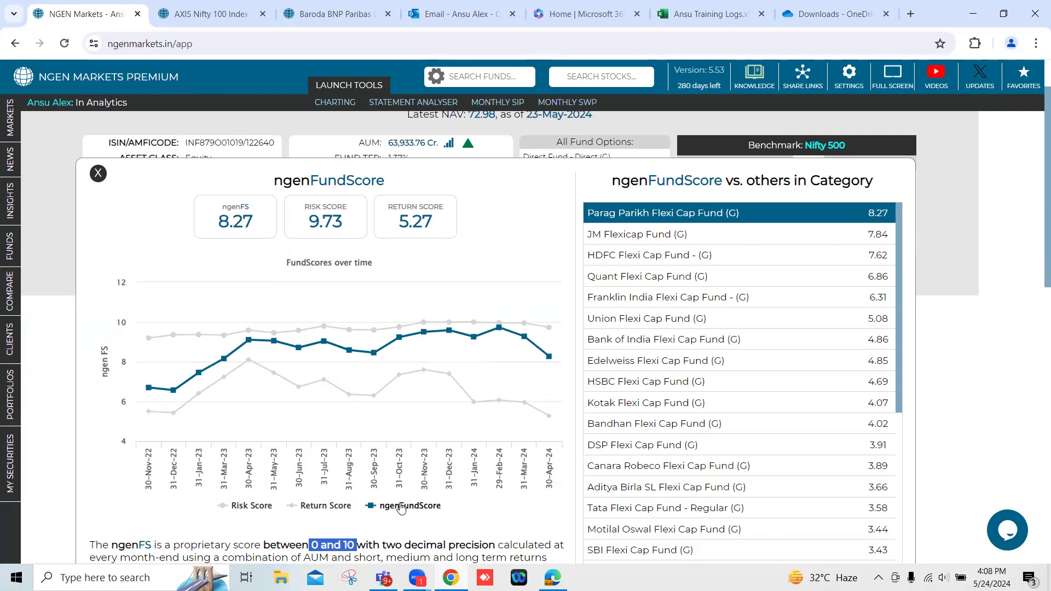
key("ctrl+minus")
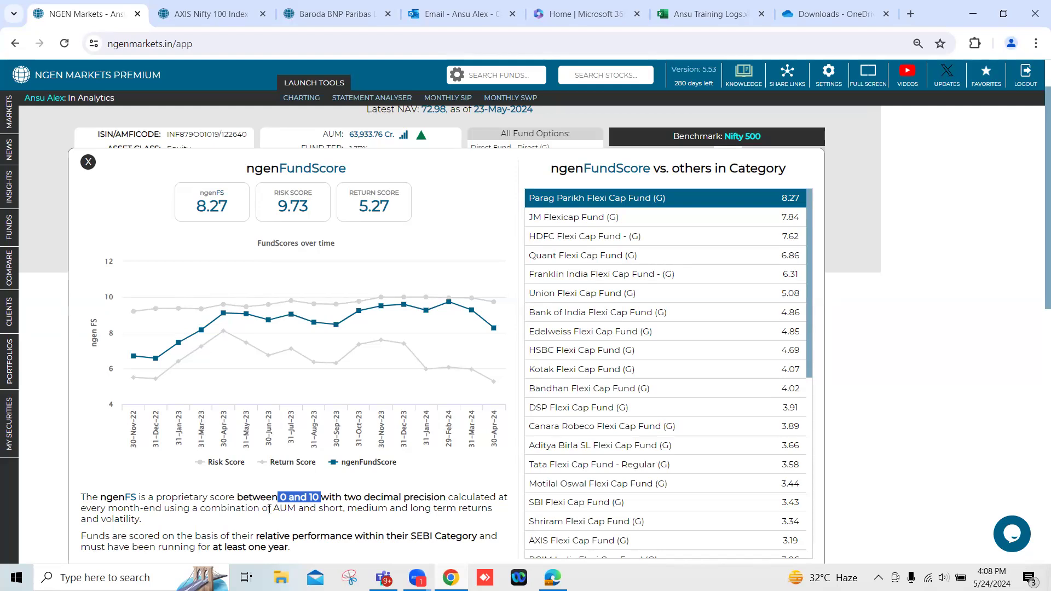
left_click_drag(271, 509, 299, 509)
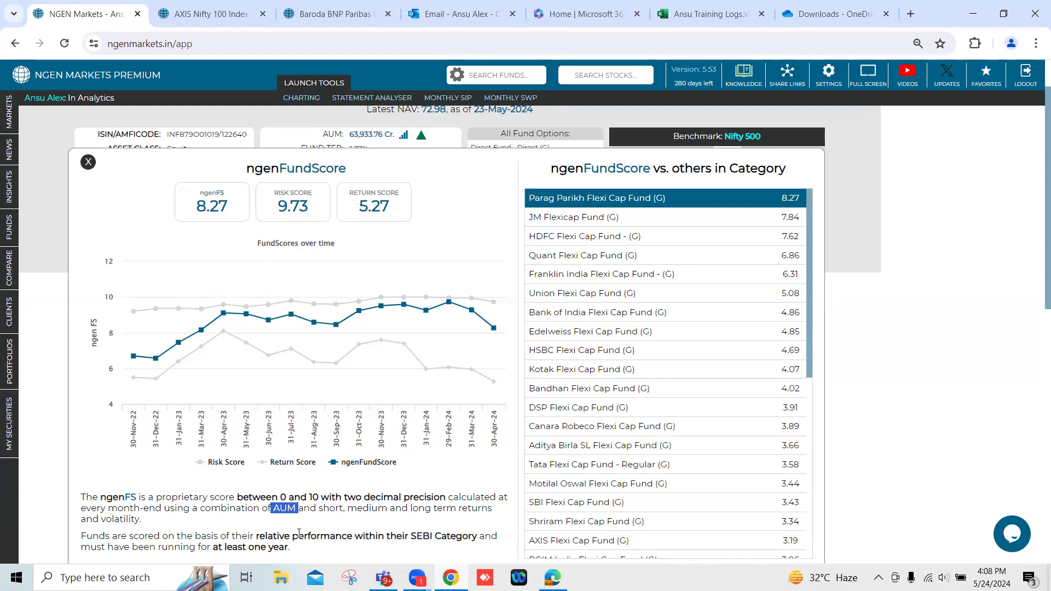
left_click_drag(319, 508, 349, 524)
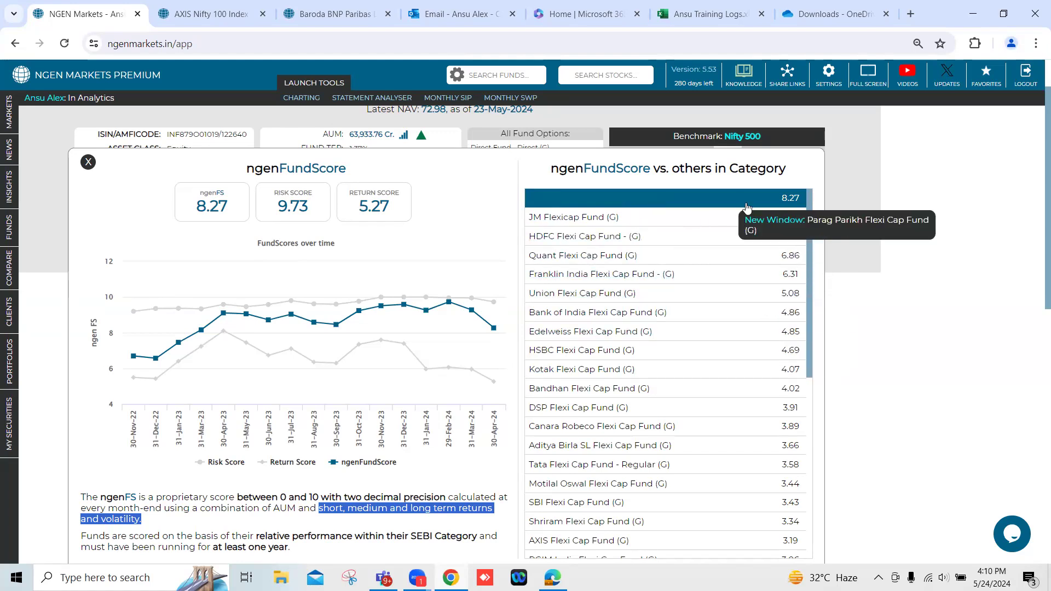
left_click(781, 207)
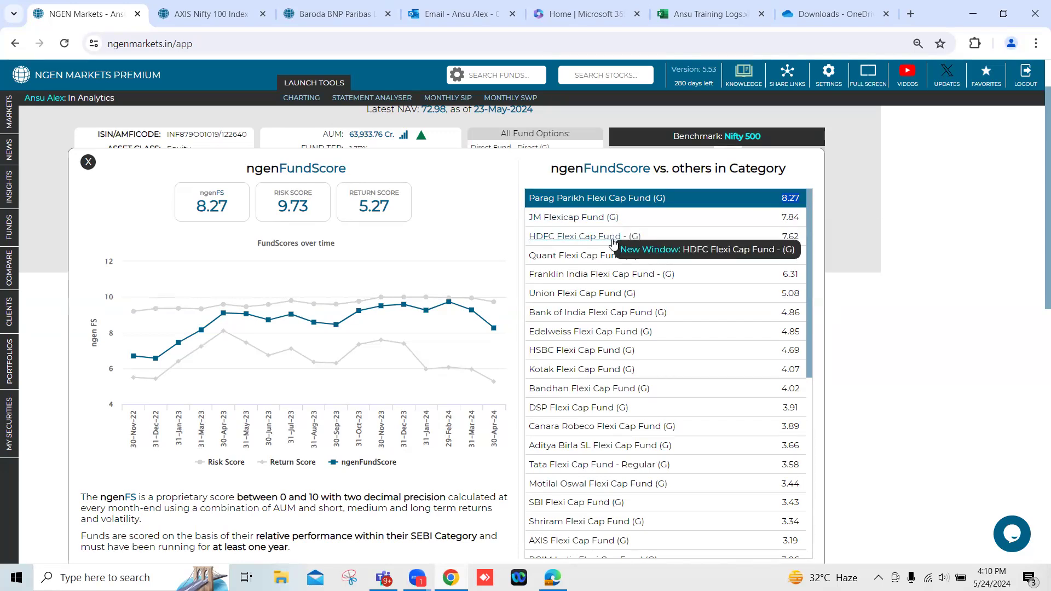
left_click(88, 163)
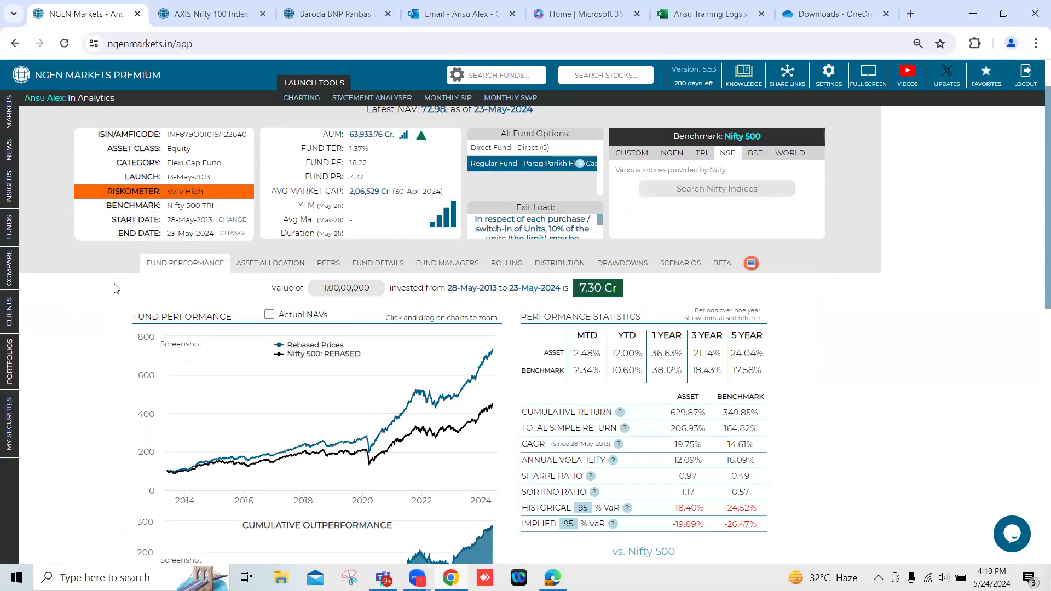
scroll(115, 288, "up", 1)
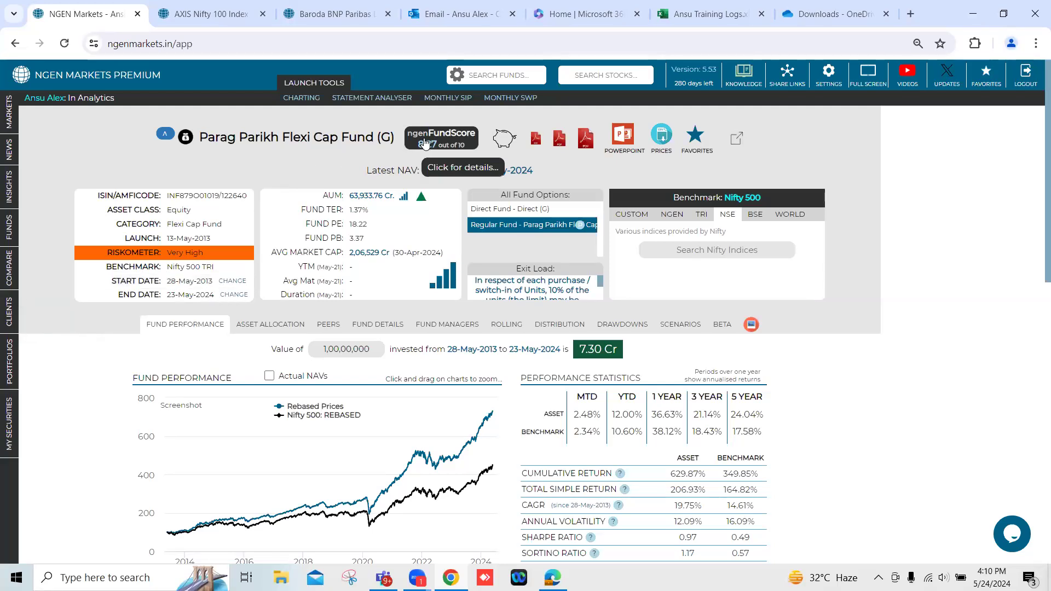
Open the fund screening page in the Funds section.
mouse_move(5, 207)
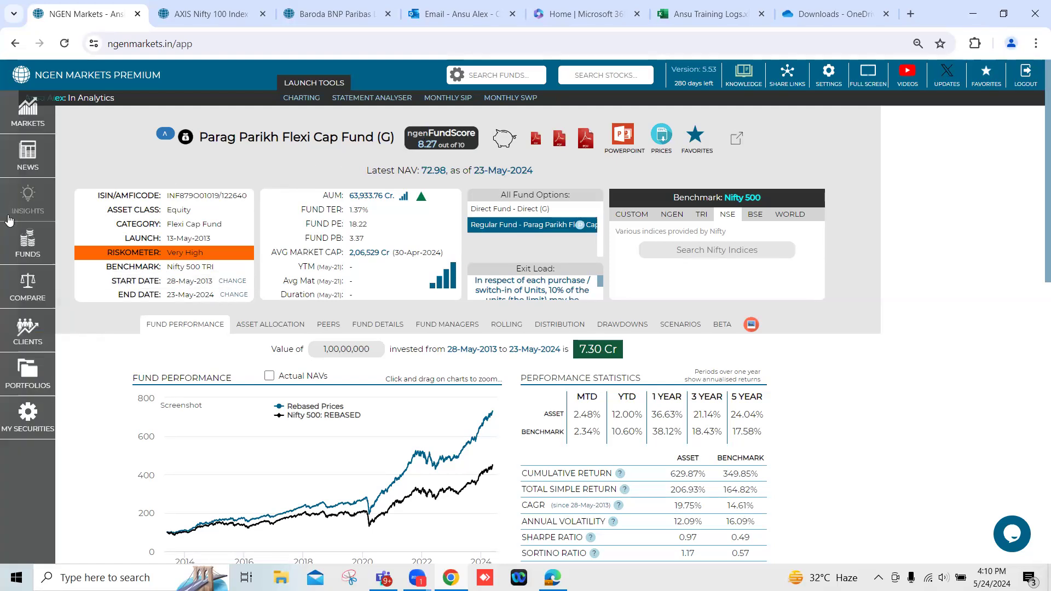
left_click(20, 250)
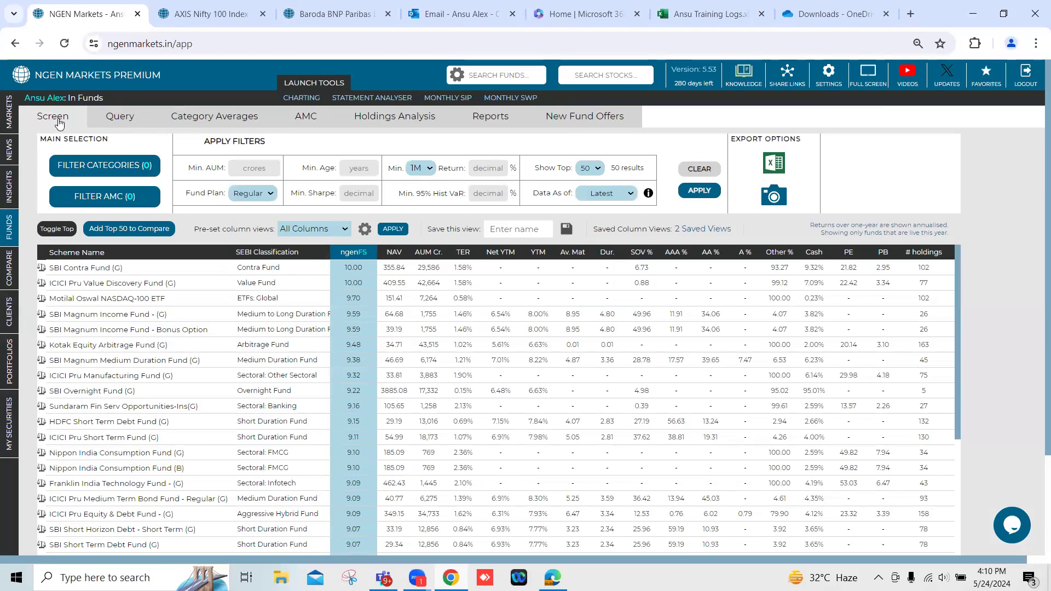
key("ctrl+plus")
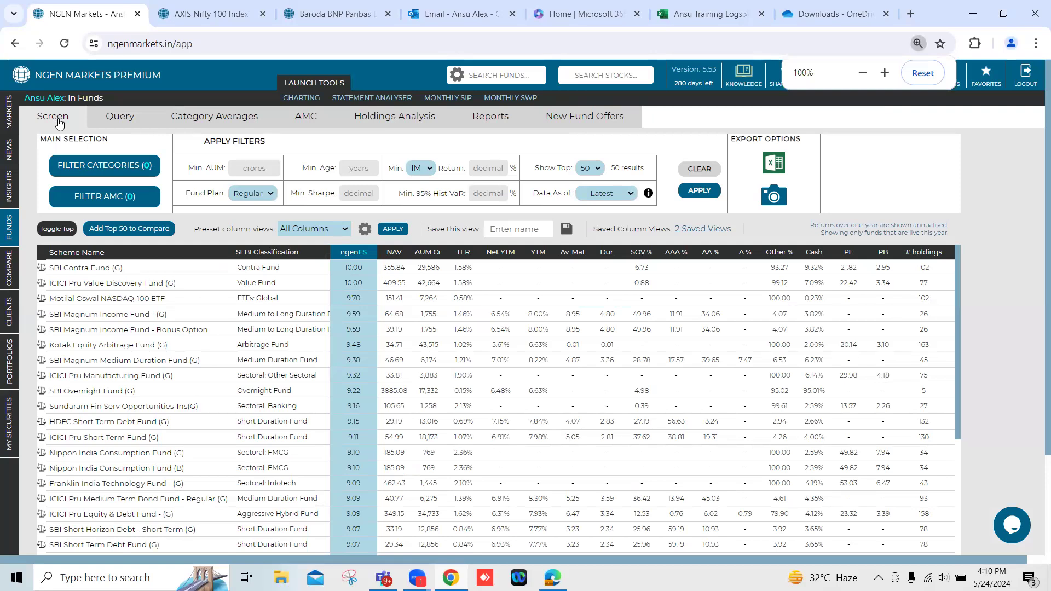
key("ctrl+plus")
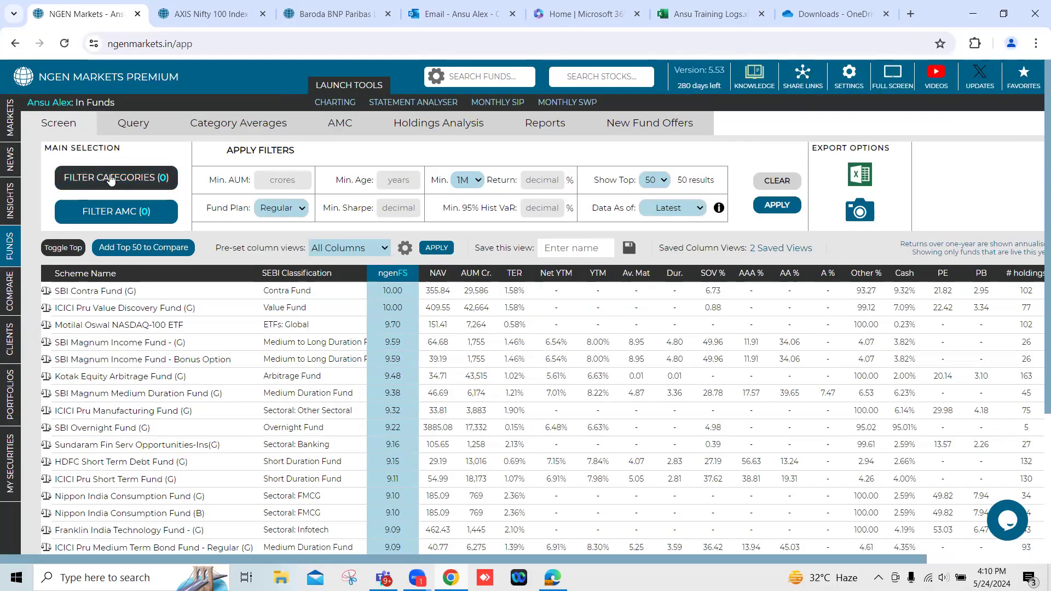
Filter the fund categories to Flexi Cap, Large Cap, Multi Cap, Sectoral: FMCG, Multi Asset Allocation and Childrens Fund.
left_click(111, 179)
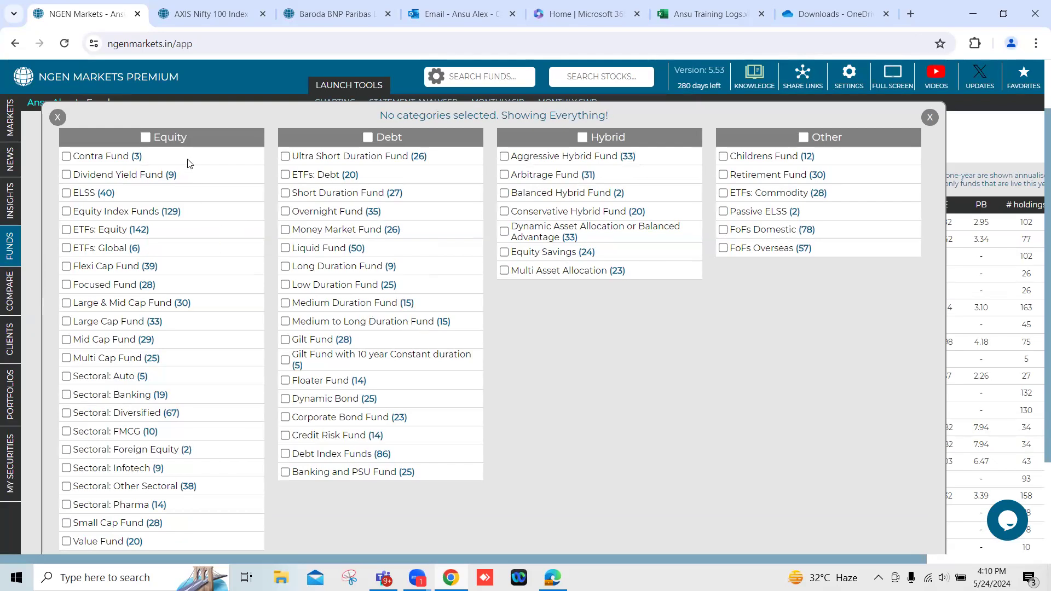
left_click(66, 266)
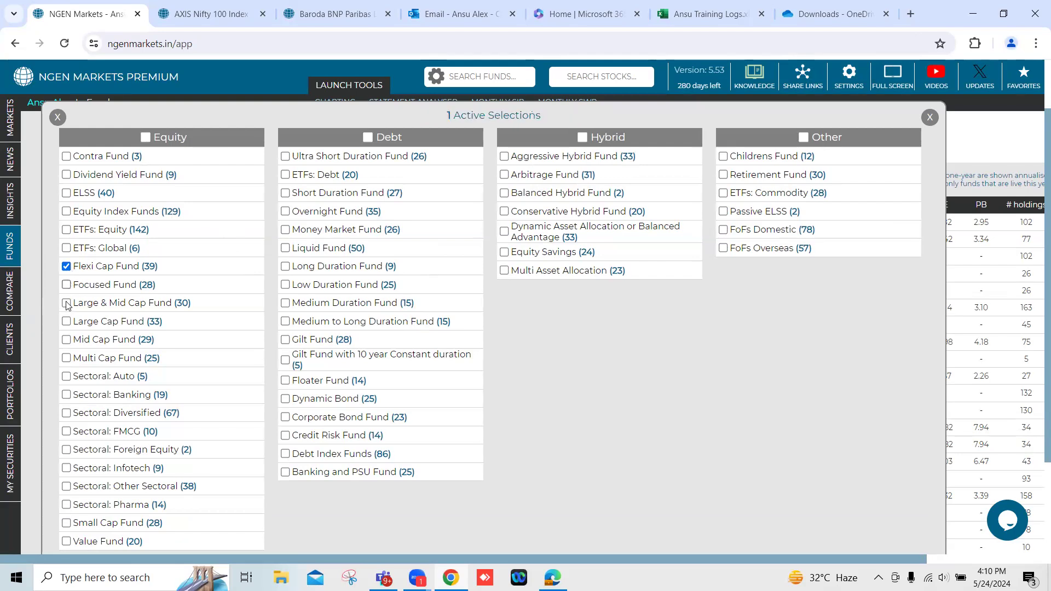
left_click(66, 322)
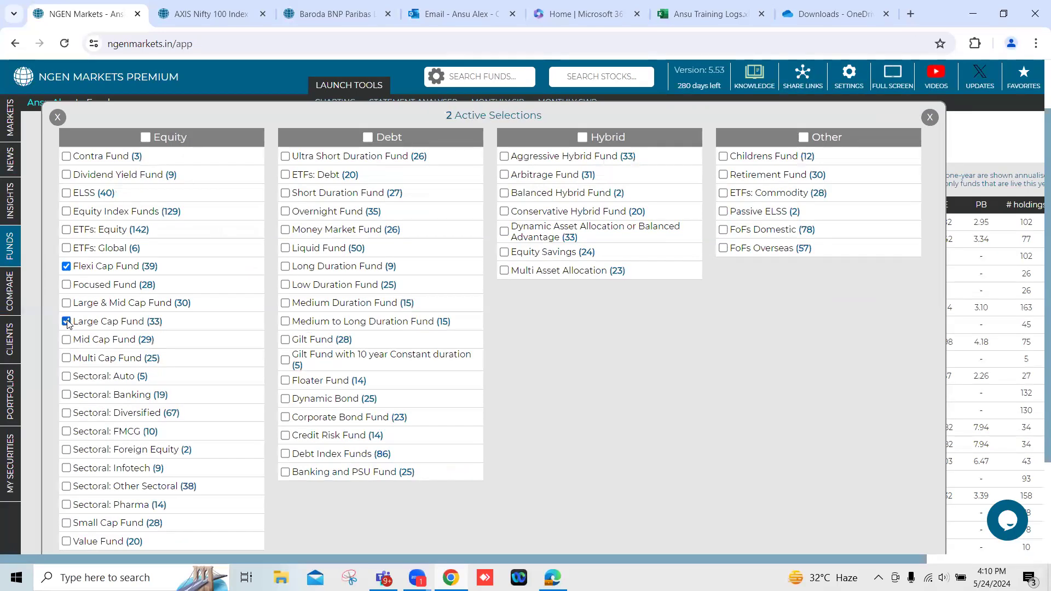
left_click(66, 360)
left_click(505, 270)
left_click(724, 157)
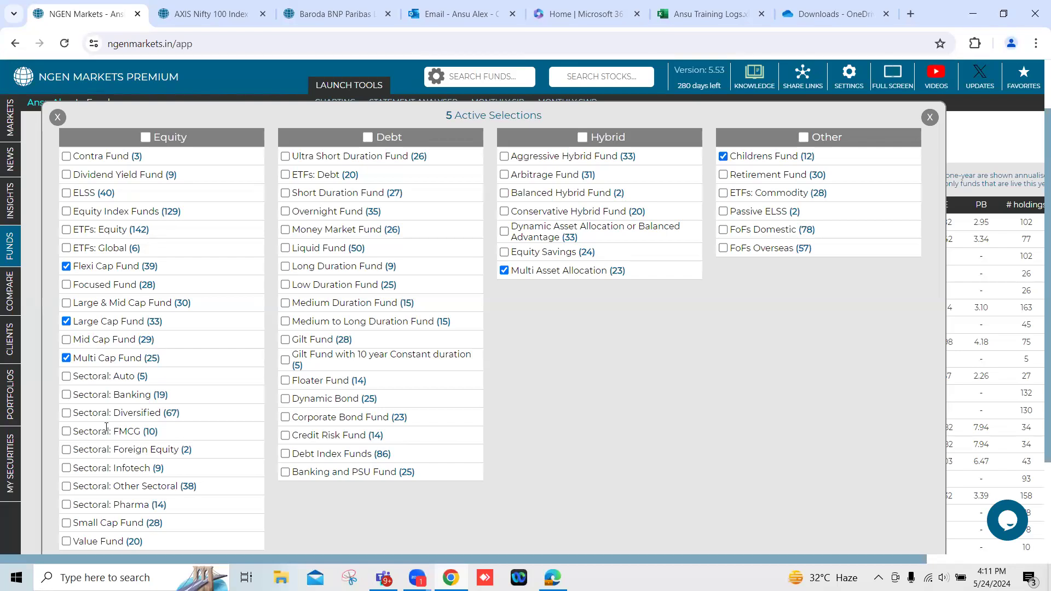
left_click(67, 432)
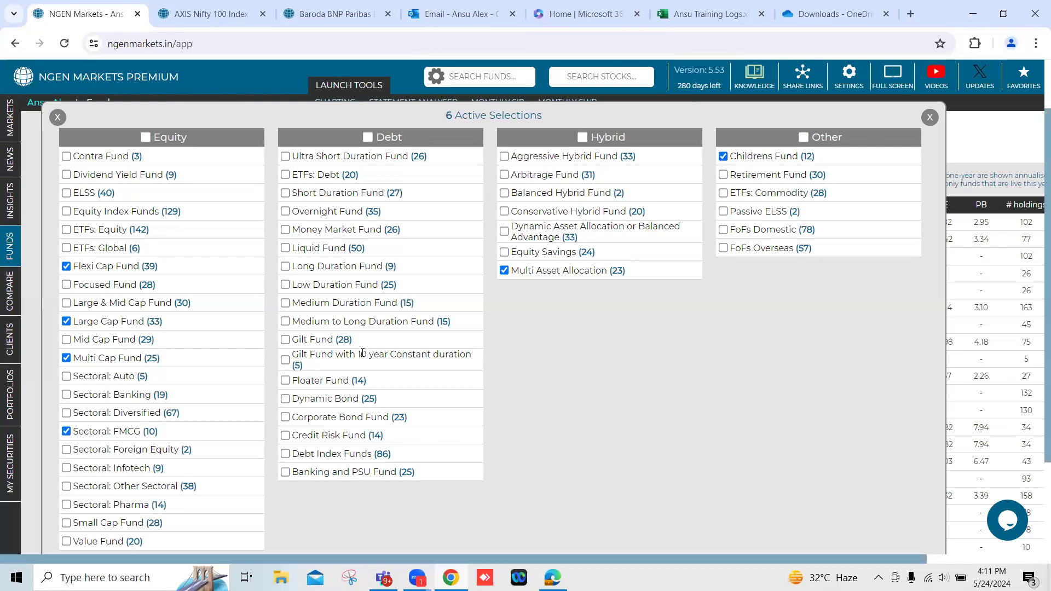
left_click(57, 122)
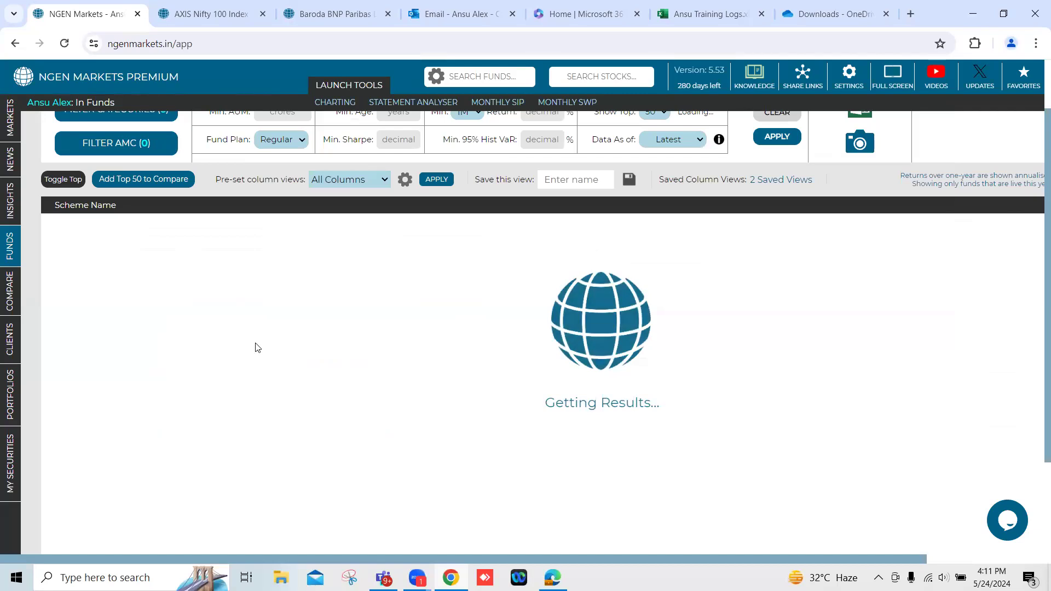
Set the screener to show the top 100 results and apply it.
scroll(630, 195, "up", 2)
left_click(656, 175)
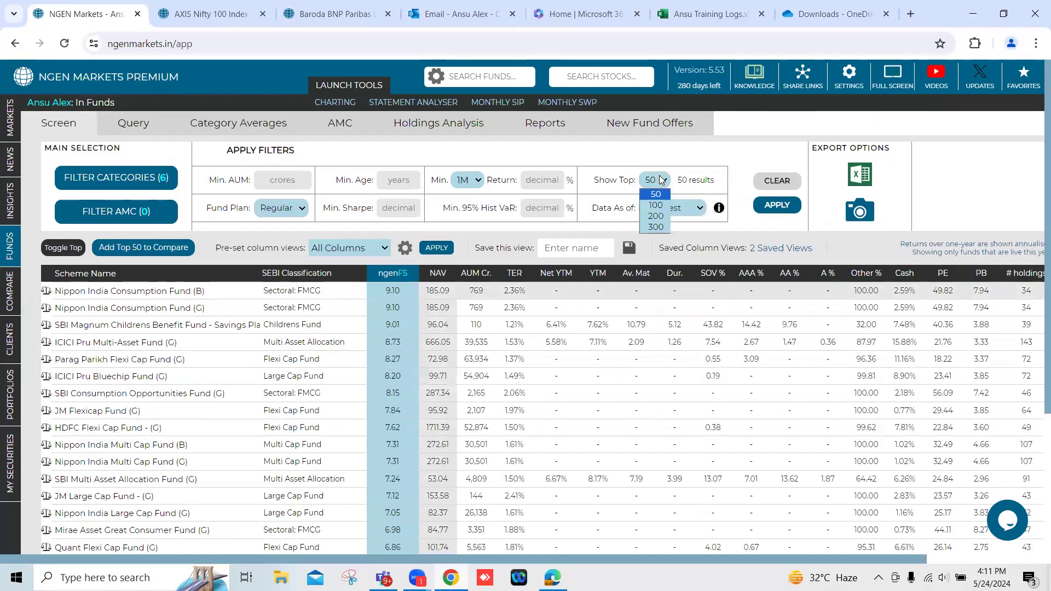
left_click(655, 207)
left_click(765, 207)
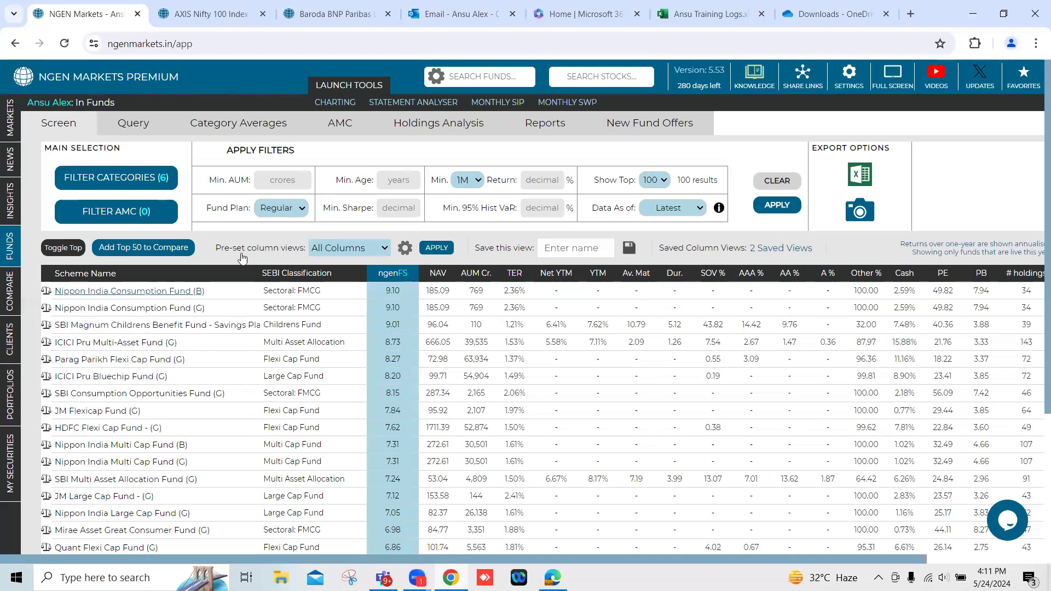
Filter the funds to a minimum age of 5 years and a minimum 3Y return of 15%, and apply the filters.
left_click_drag(228, 154, 295, 153)
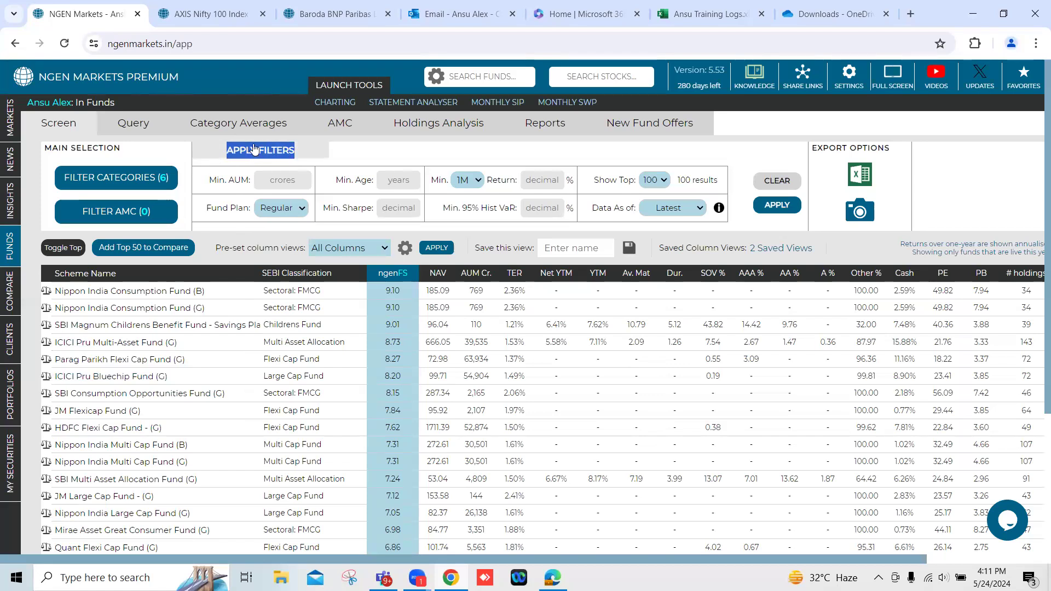
left_click(399, 180)
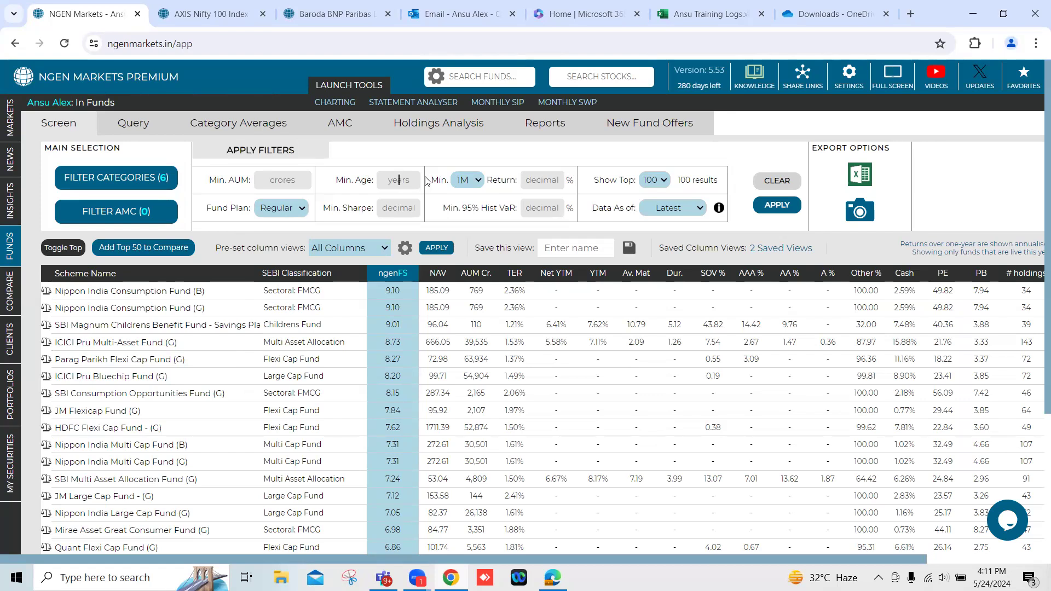
type("5")
left_click(475, 184)
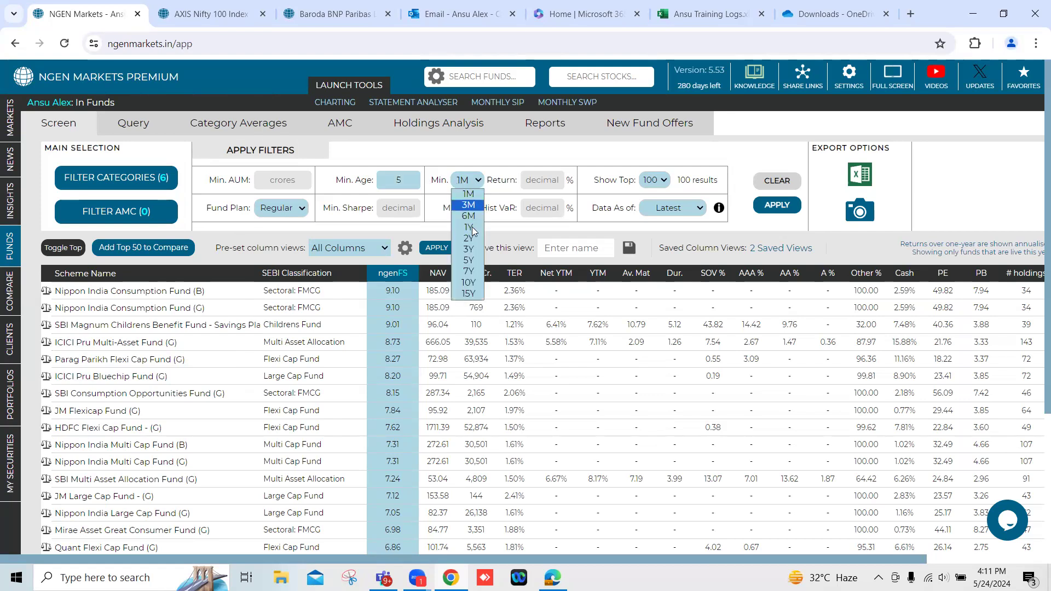
left_click(472, 250)
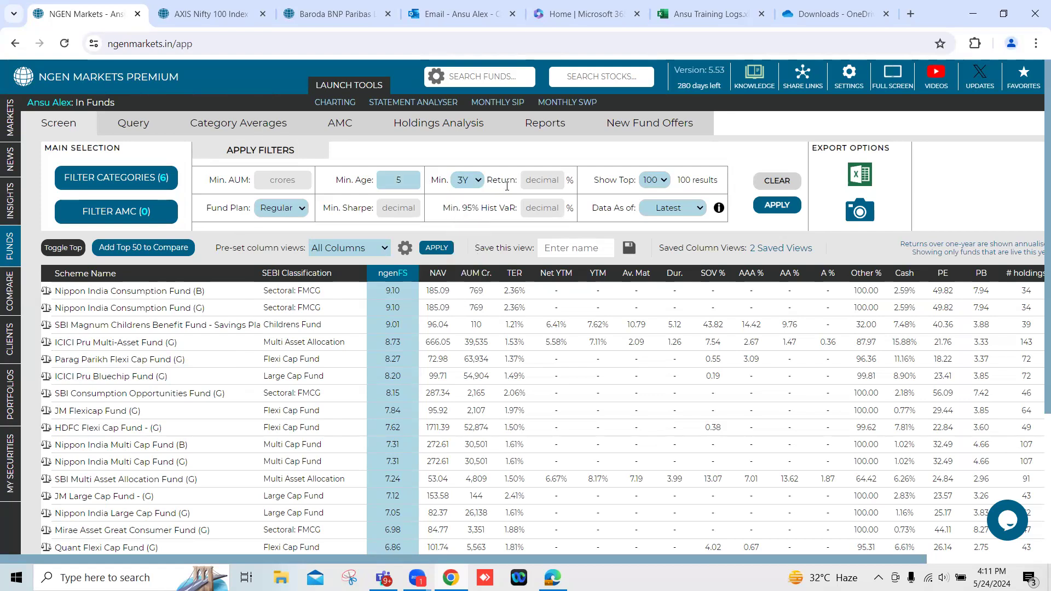
left_click(539, 180)
type("15")
left_click(775, 206)
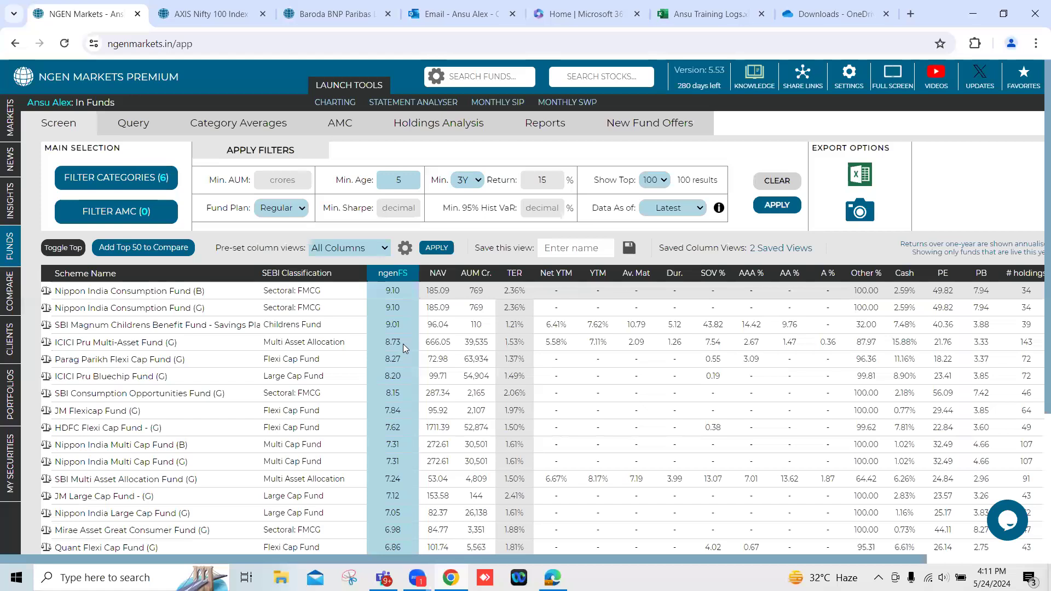
left_click(776, 211)
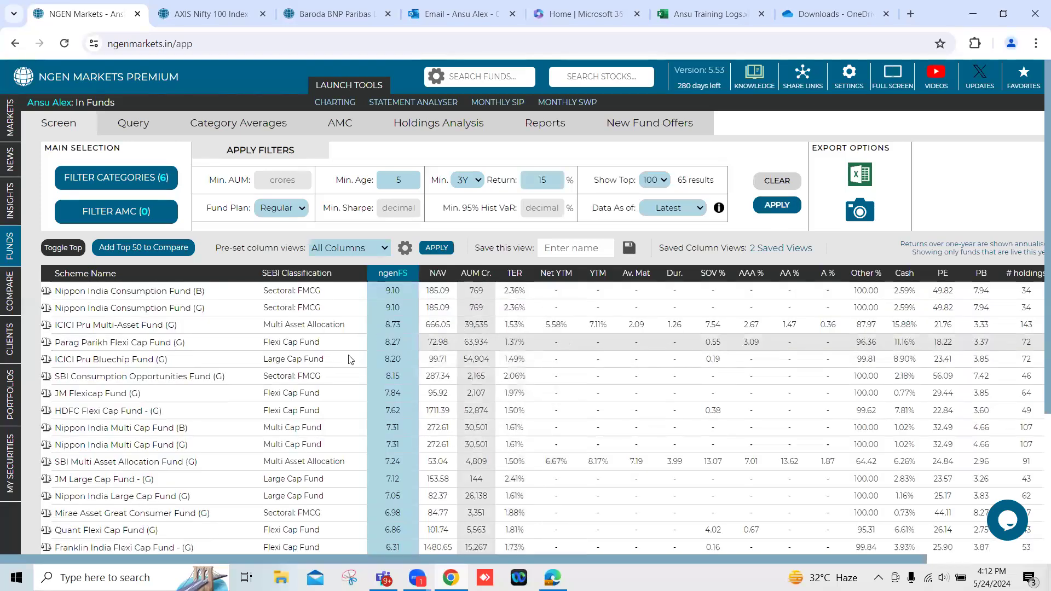
Sort the results by ngenFS ascending and back to descending, and check the SEBI classification of Nippon India Consumption Fund (G).
left_click(393, 274)
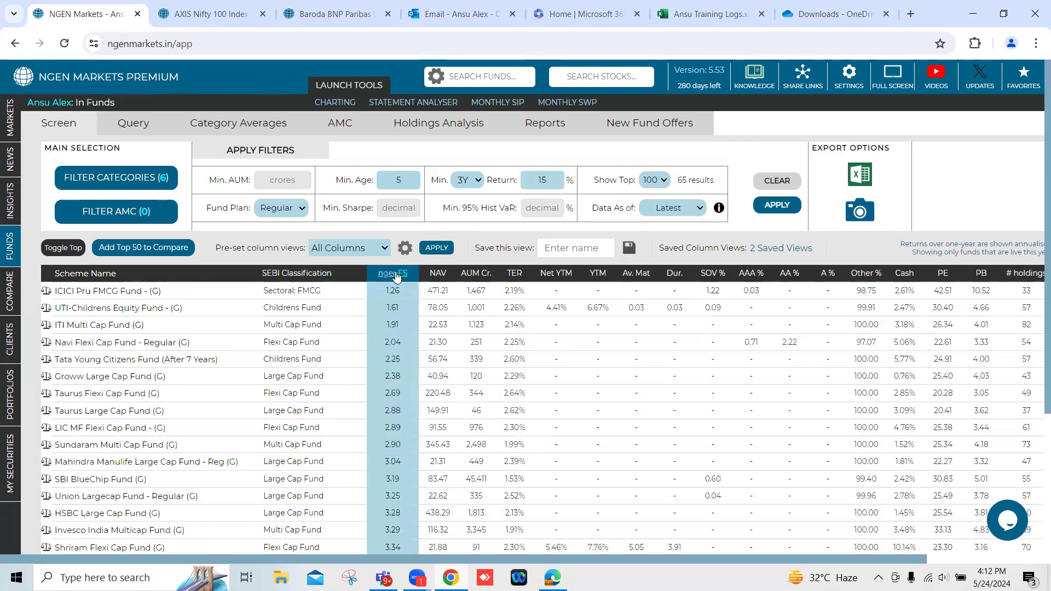
left_click(393, 274)
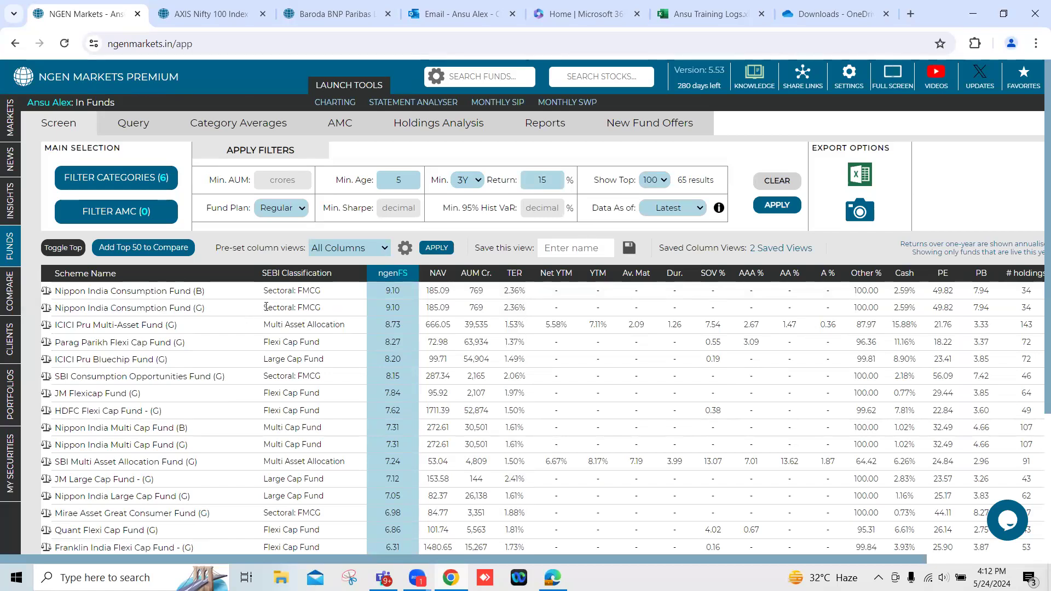
left_click_drag(265, 307, 326, 311)
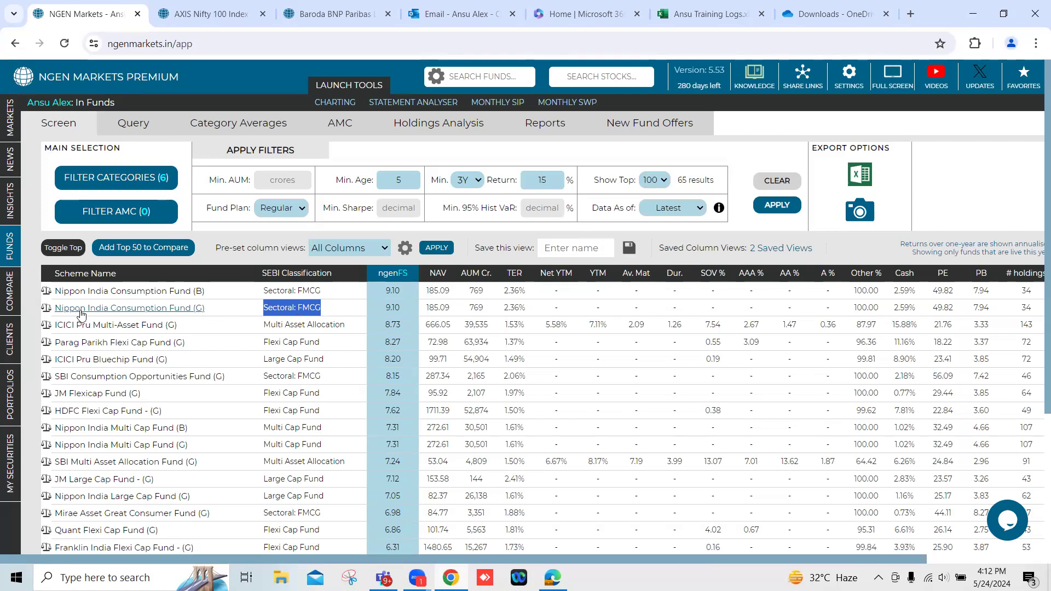
Add Nippon India Consumption Fund (G), ICICI Pru Multi-Asset Fund (G) and Parag Parikh Flexi Cap Fund (G) to the comparison.
left_click_drag(383, 307, 399, 309)
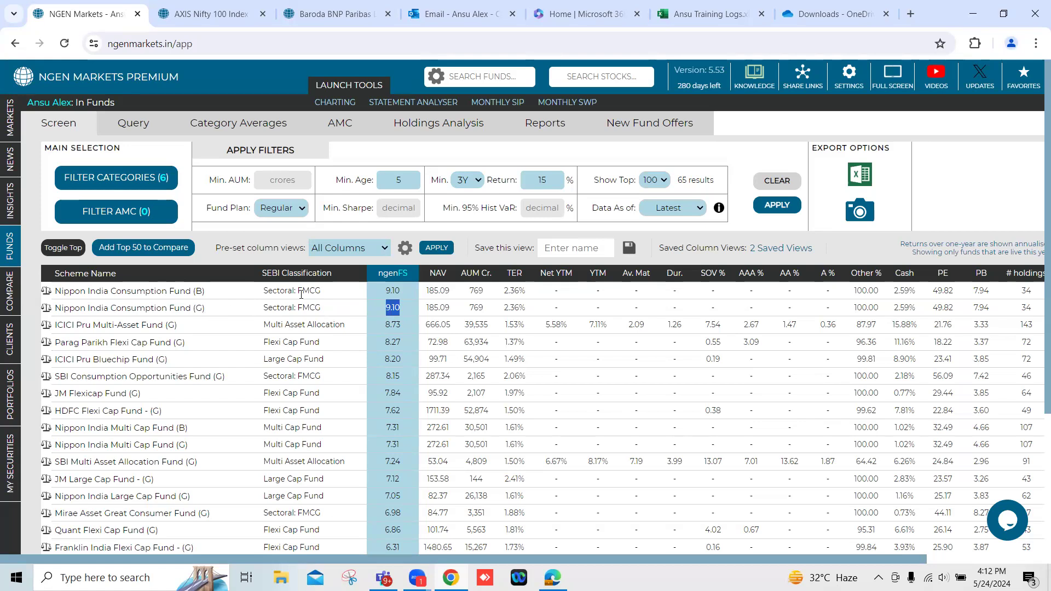
left_click(46, 310)
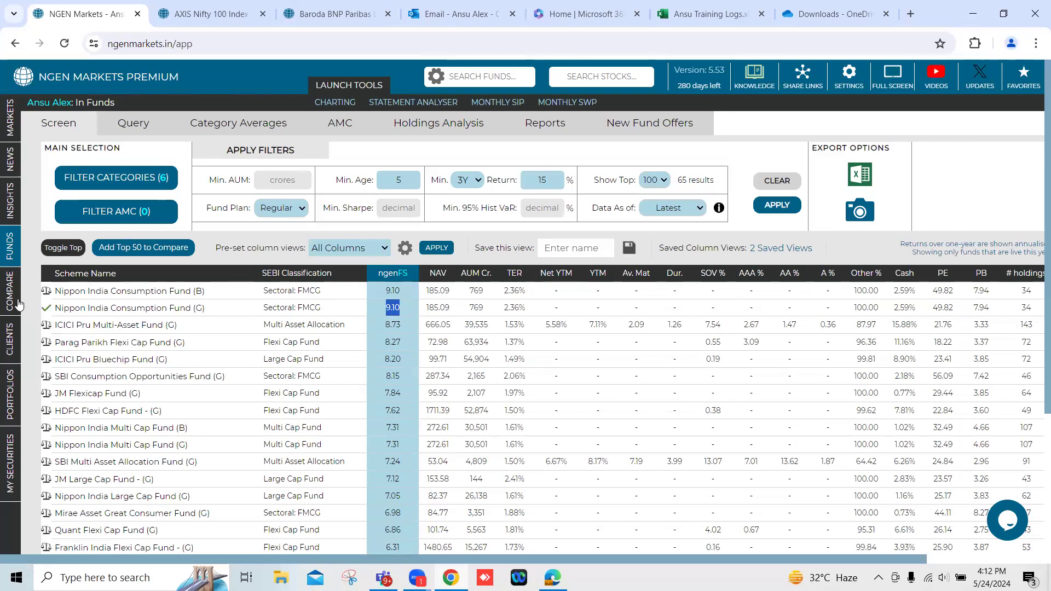
mouse_move(24, 305)
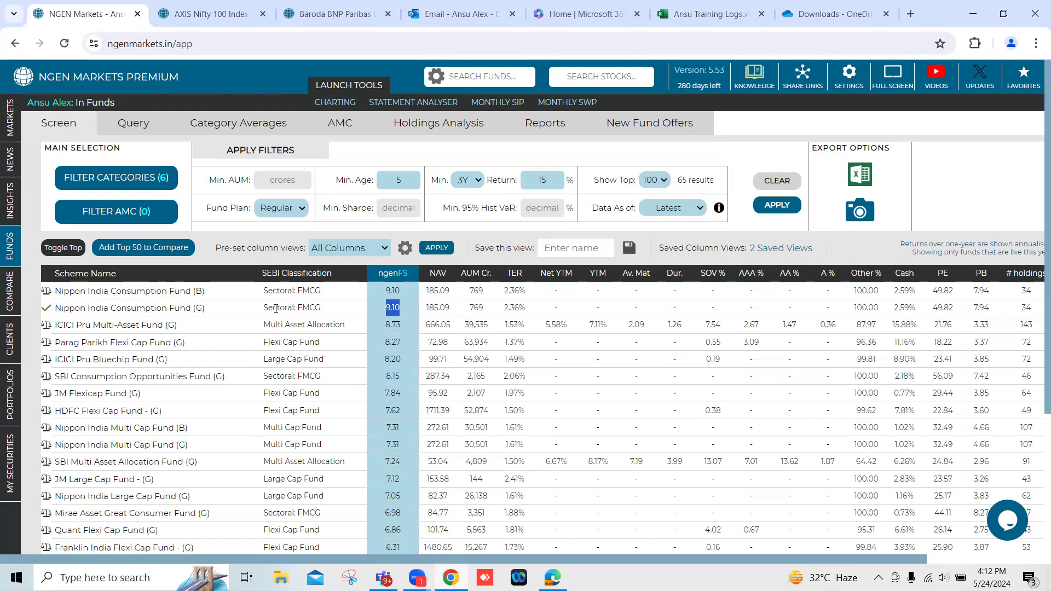
left_click_drag(264, 324, 305, 323)
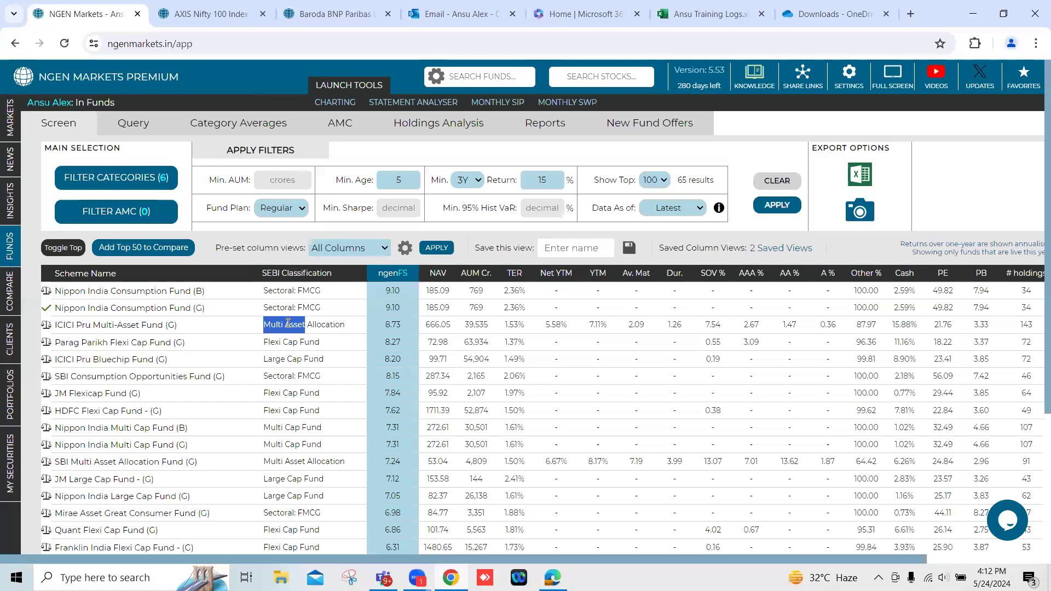
left_click(46, 329)
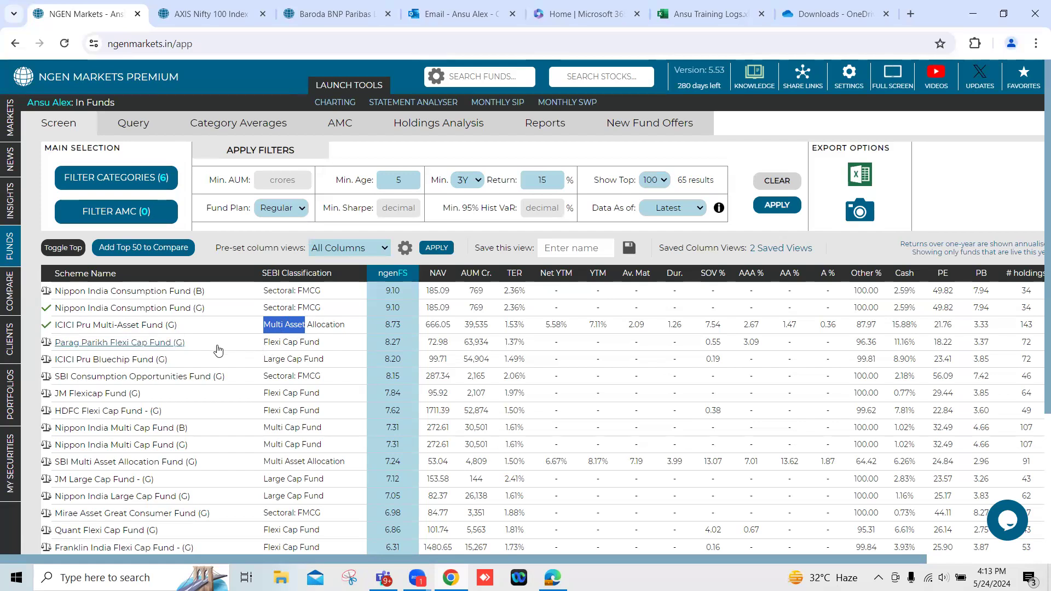
left_click(45, 345)
Check the large cap classifications in the results and add JM Large Cap Fund - (G) to the comparison.
left_click_drag(263, 360, 327, 364)
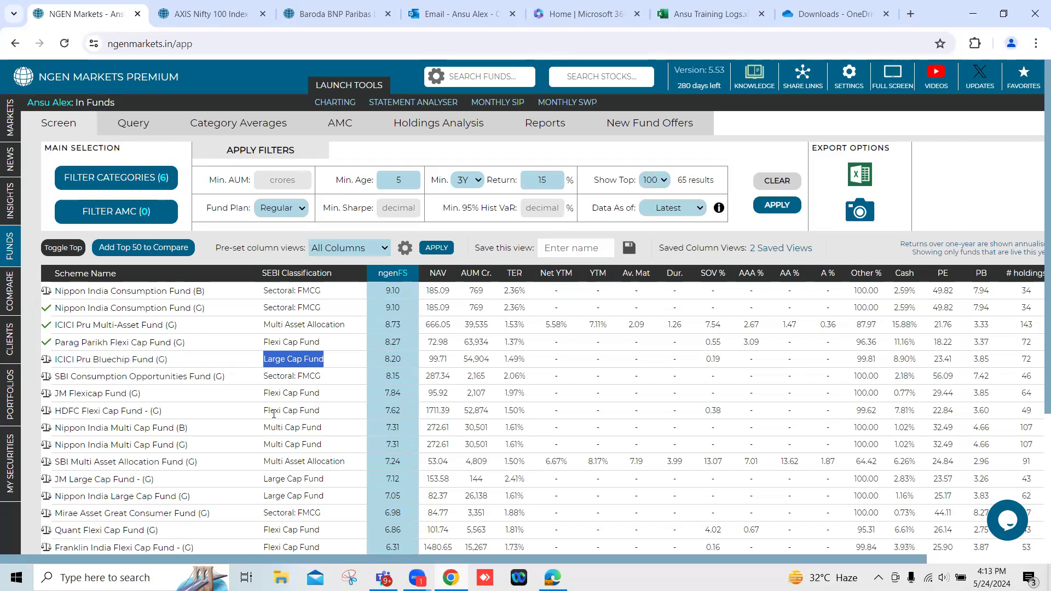
left_click_drag(265, 478, 319, 479)
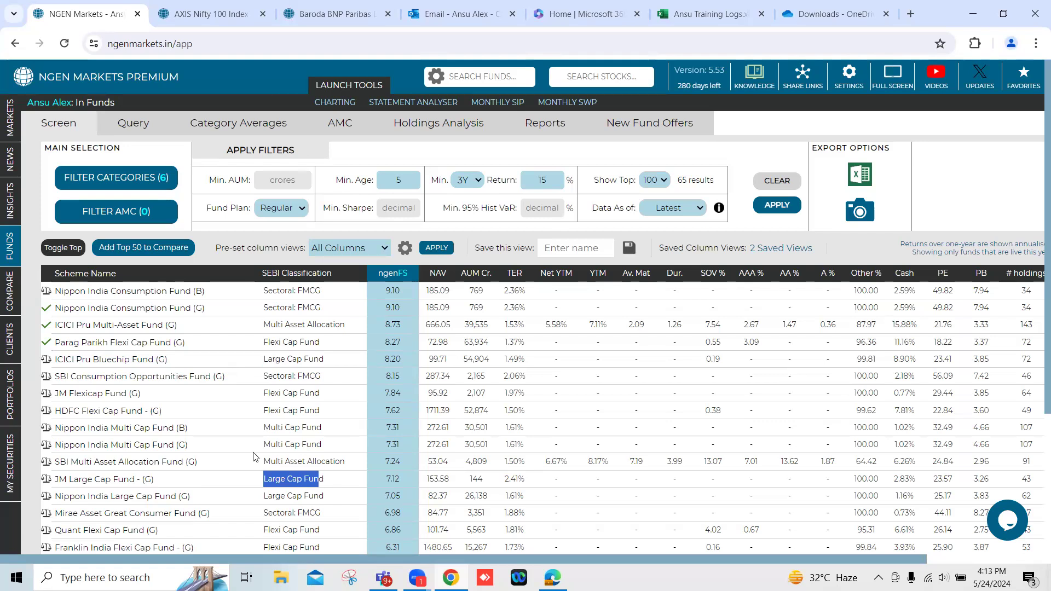
left_click(47, 481)
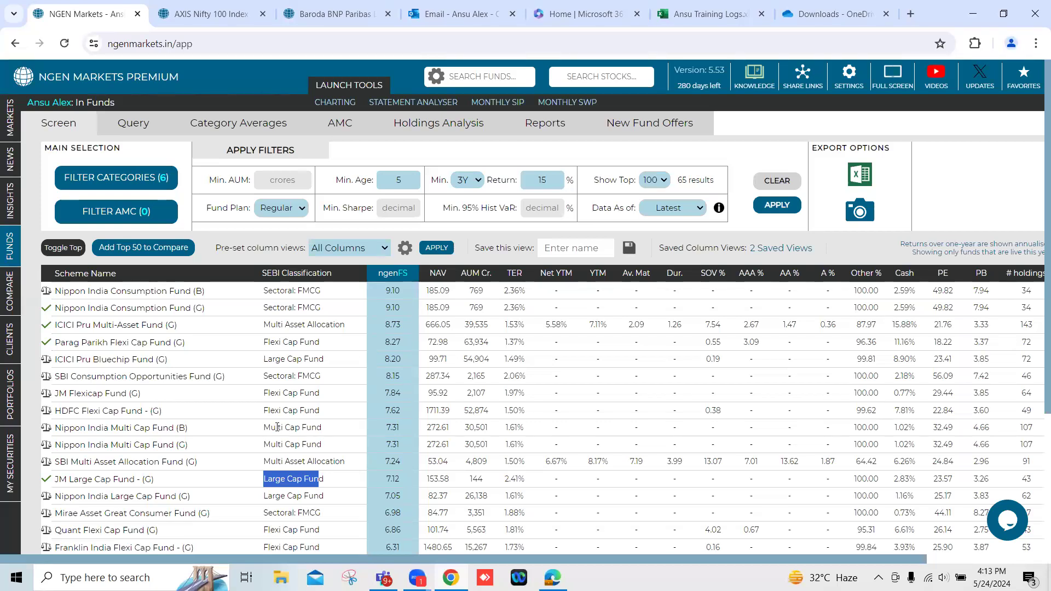
Add the multi cap Quant Active Fund (G) and the HDFC Childrens Gift Fund (G) to the comparison.
left_click_drag(265, 427, 277, 427)
left_click_drag(311, 427, 313, 427)
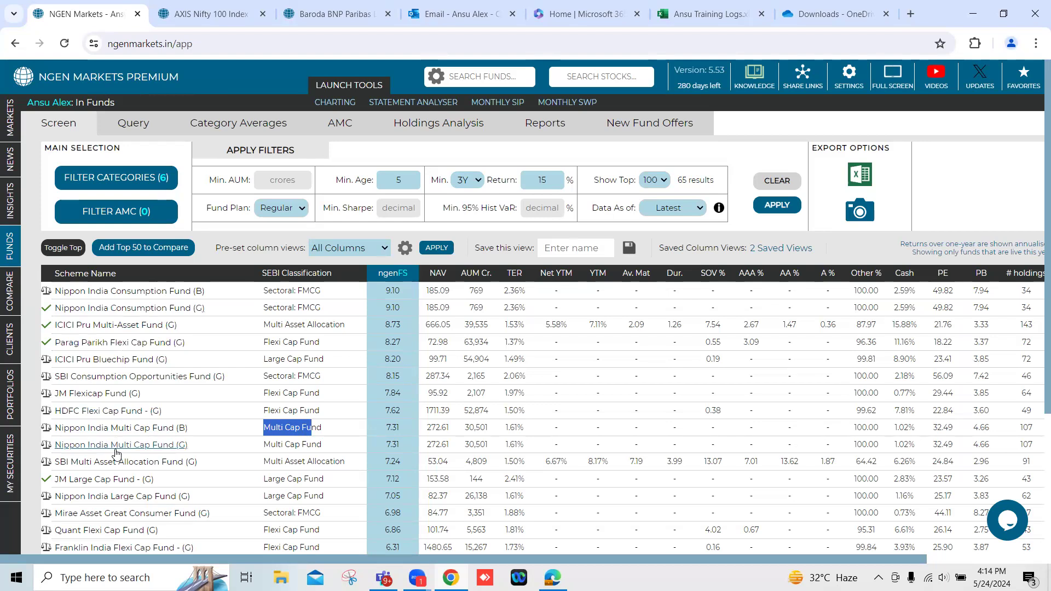
scroll(269, 477, "down", 1)
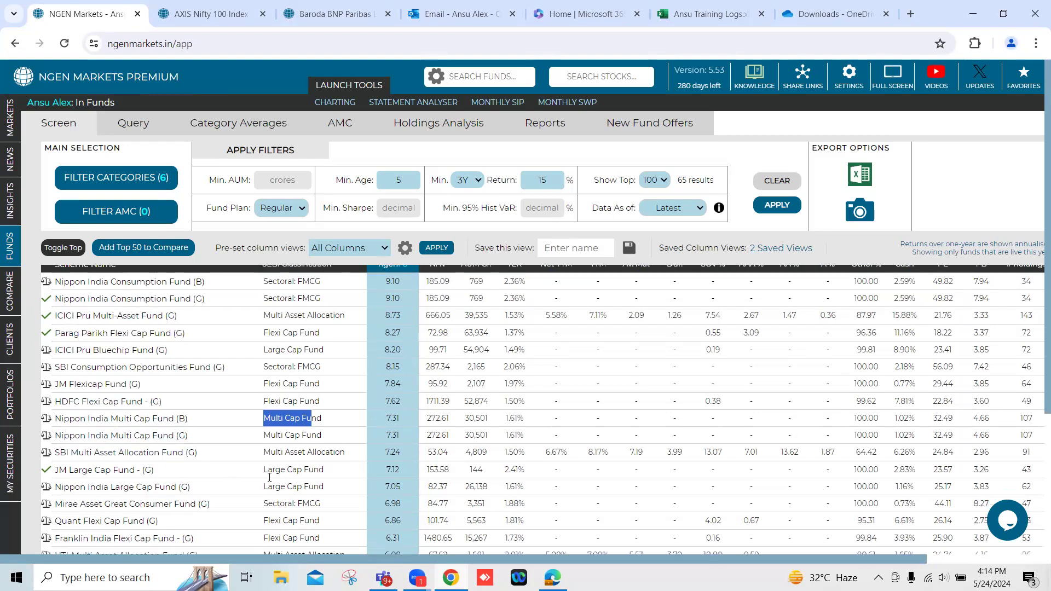
scroll(269, 477, "down", 1)
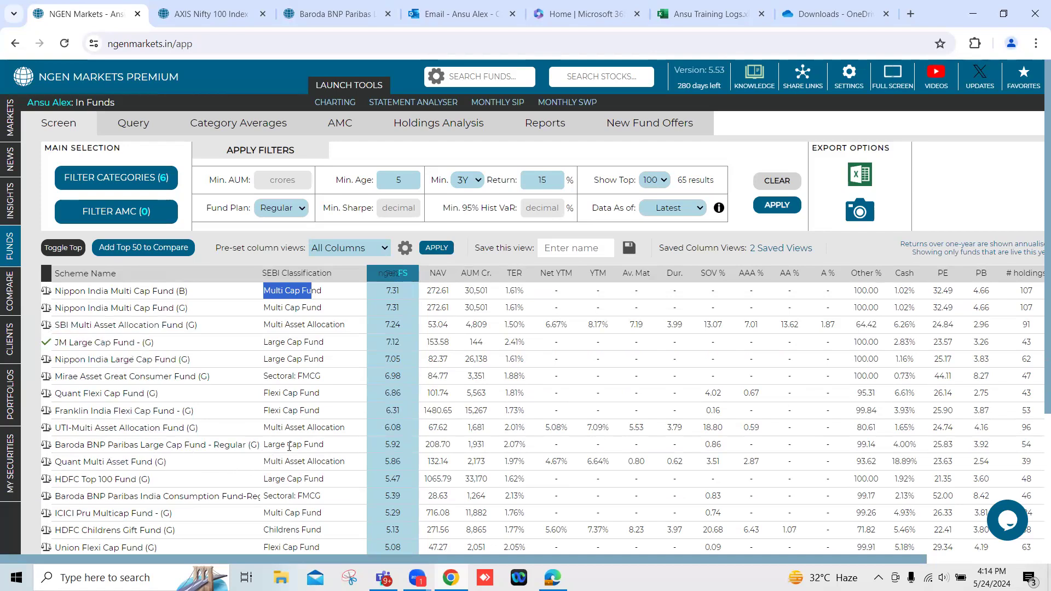
scroll(289, 446, "down", 2)
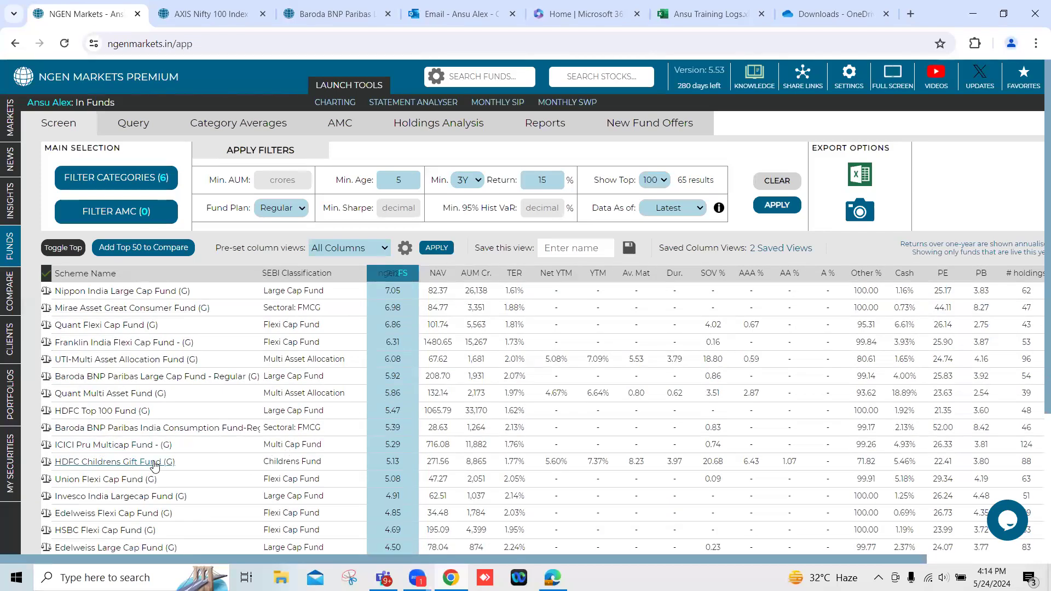
scroll(155, 466, "down", 2)
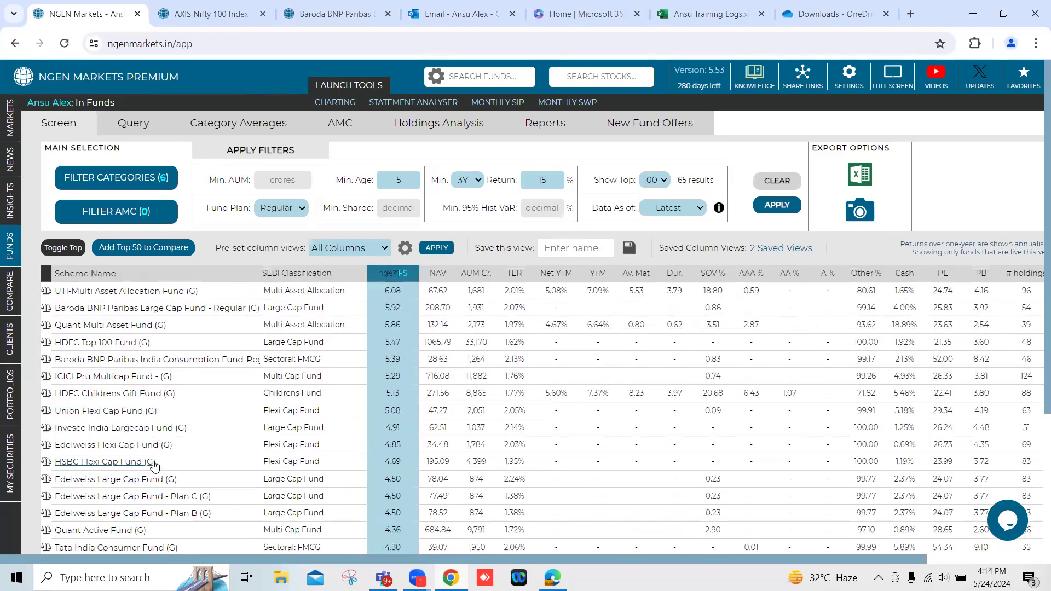
left_click(47, 530)
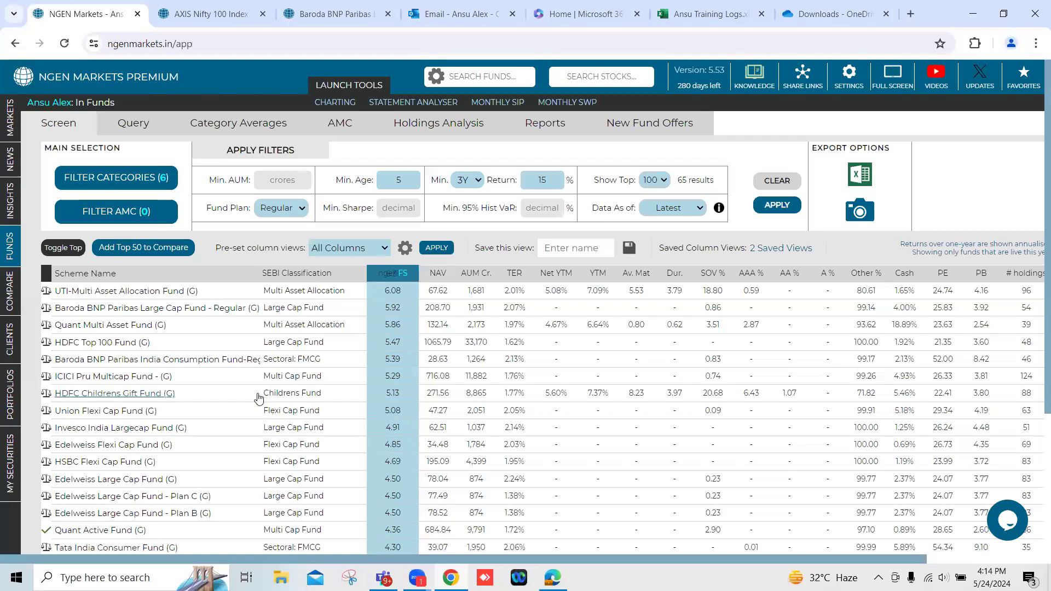
left_click_drag(263, 393, 325, 394)
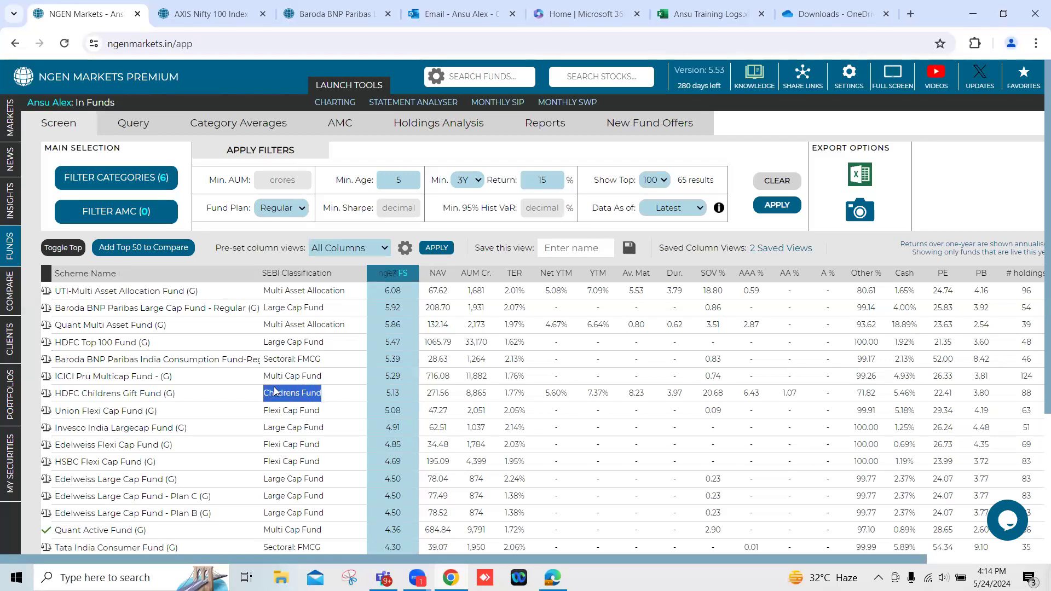
left_click(46, 398)
Open the comparison of the selected funds.
scroll(164, 405, "up", 3)
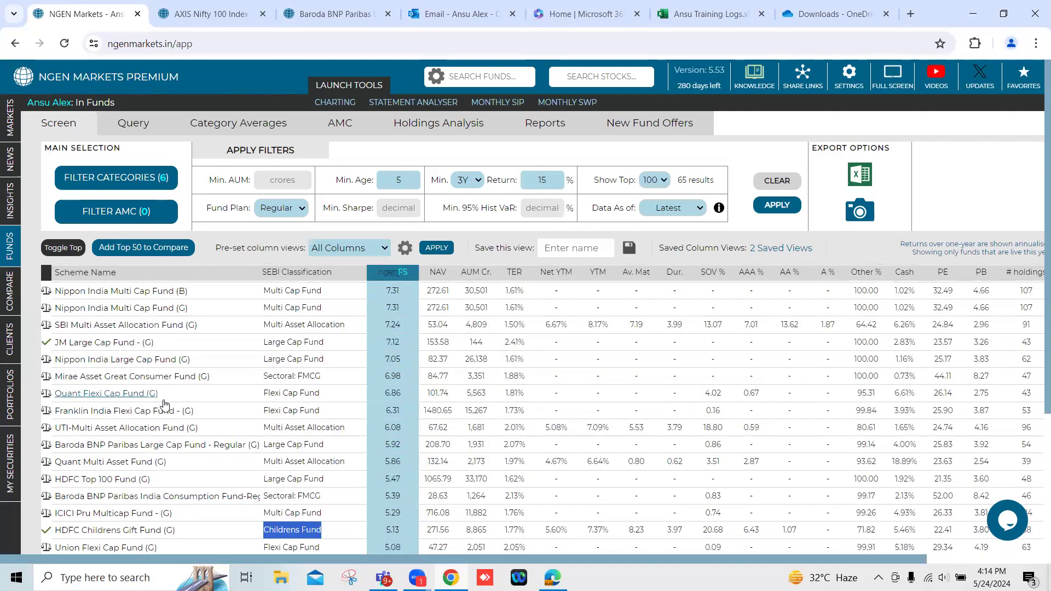
scroll(165, 405, "up", 3)
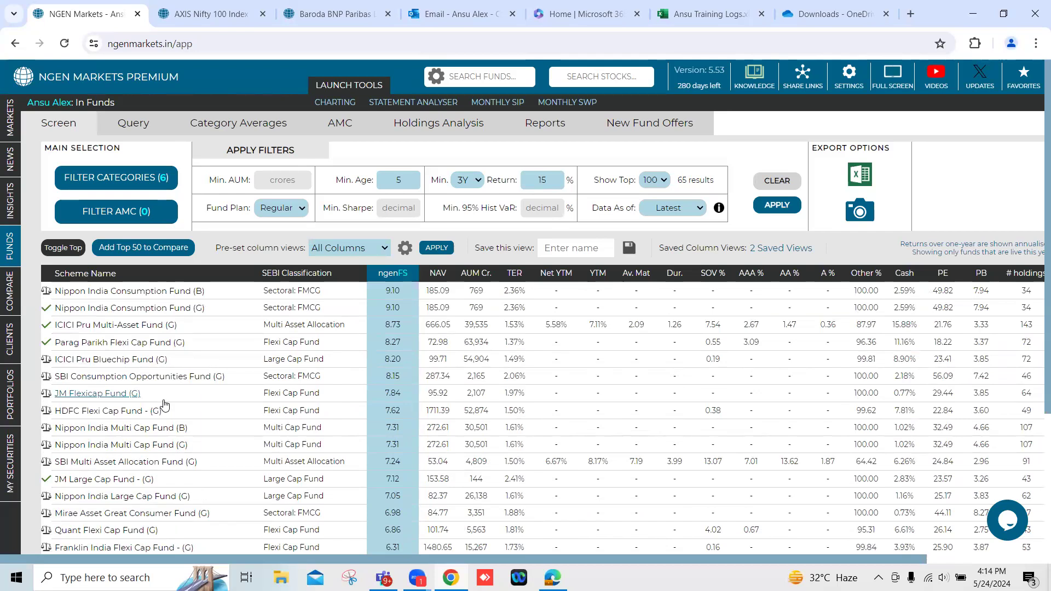
mouse_move(14, 300)
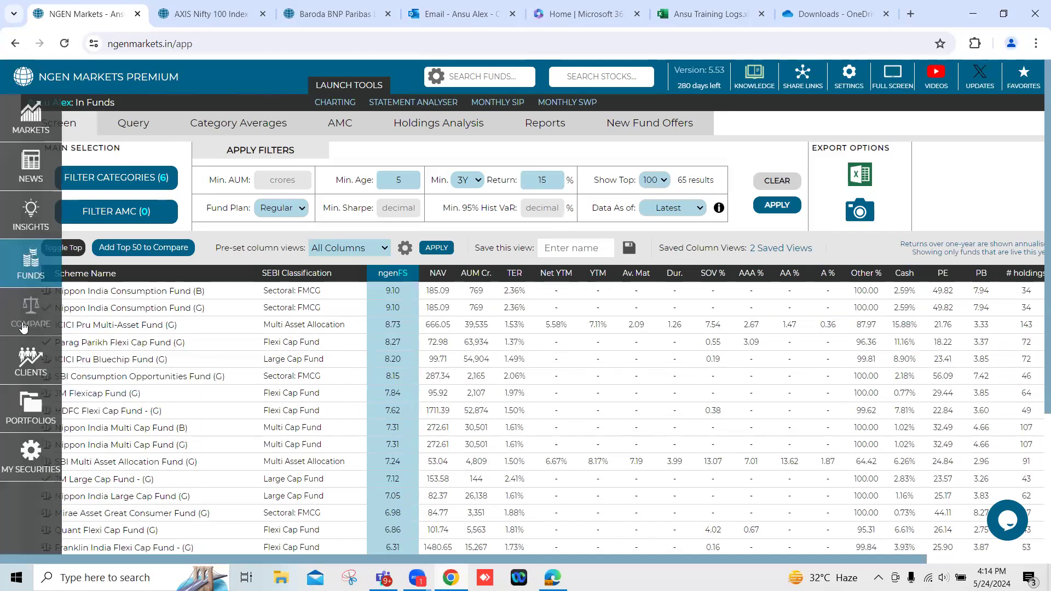
left_click(22, 317)
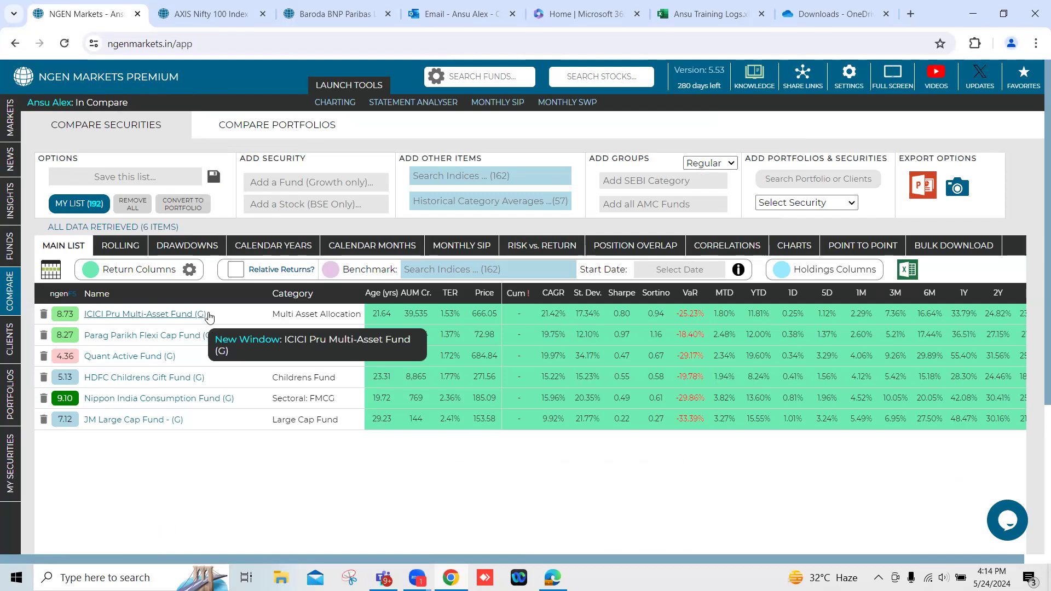
Search the indices for "nifty 500" and add the Nifty 500 index to the comparison.
left_click(447, 176)
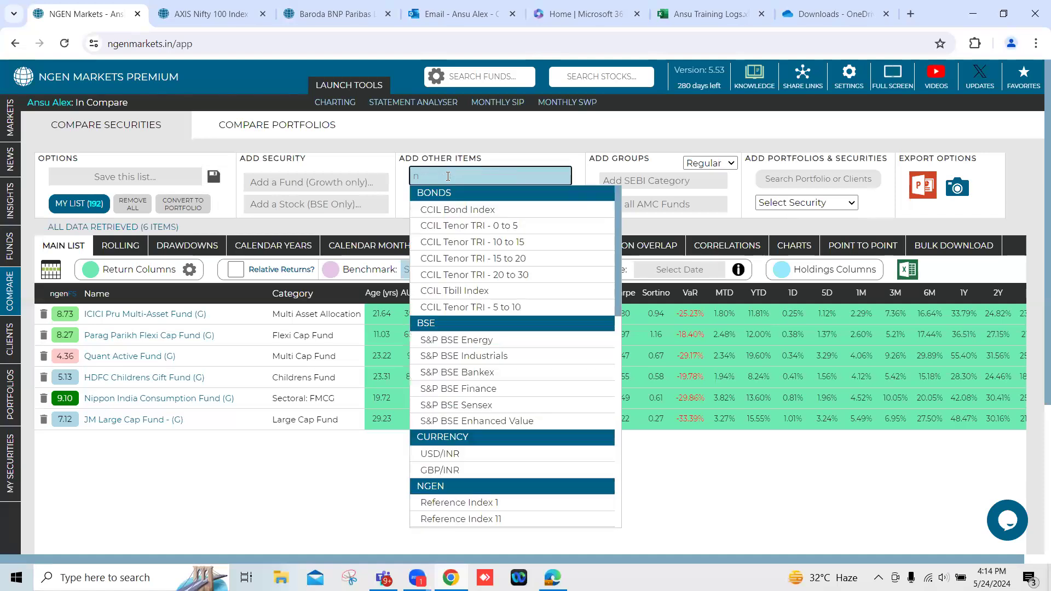
type("nift")
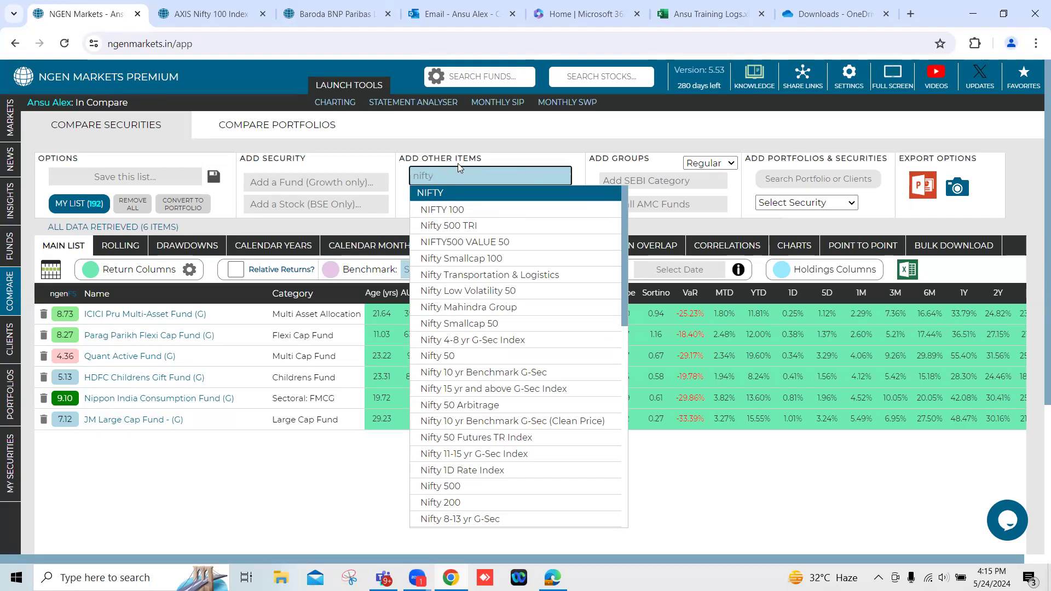
type("y 500")
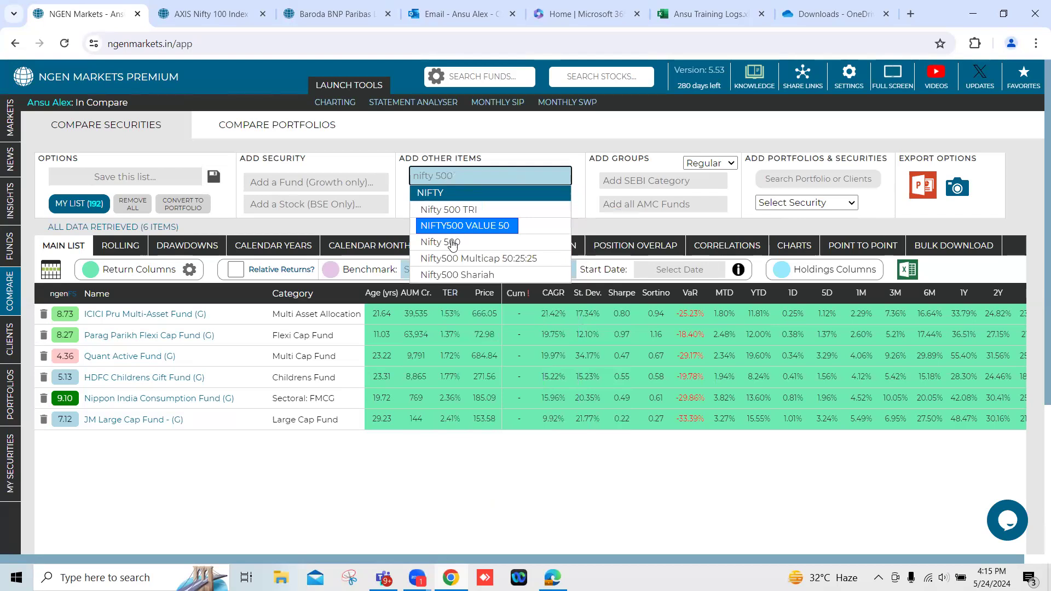
left_click(439, 246)
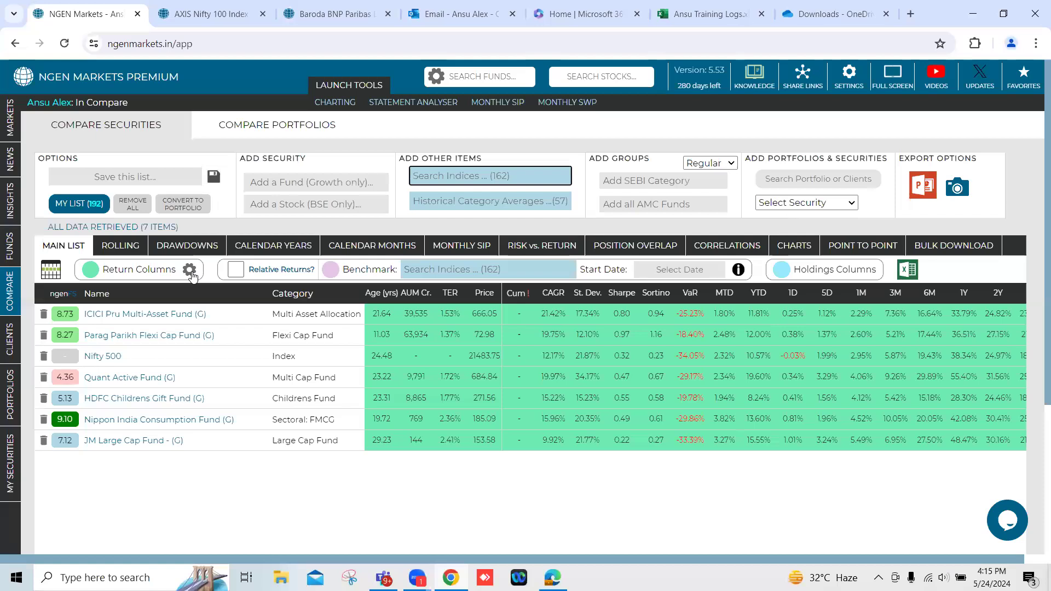
Set a custom start date of 22 May 2019 for the return columns and apply it.
left_click_drag(104, 273, 174, 272)
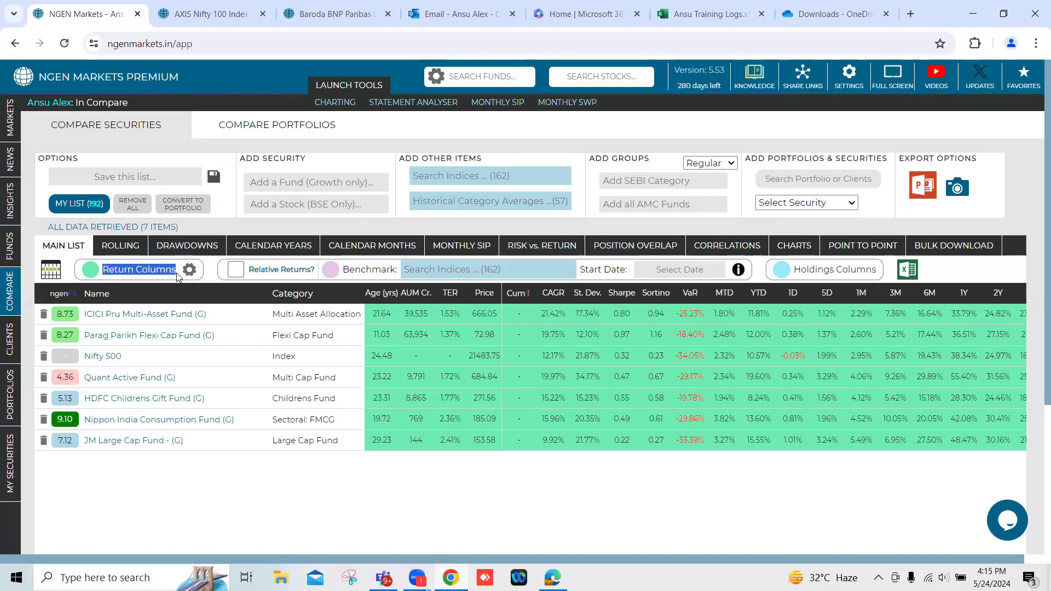
left_click(189, 272)
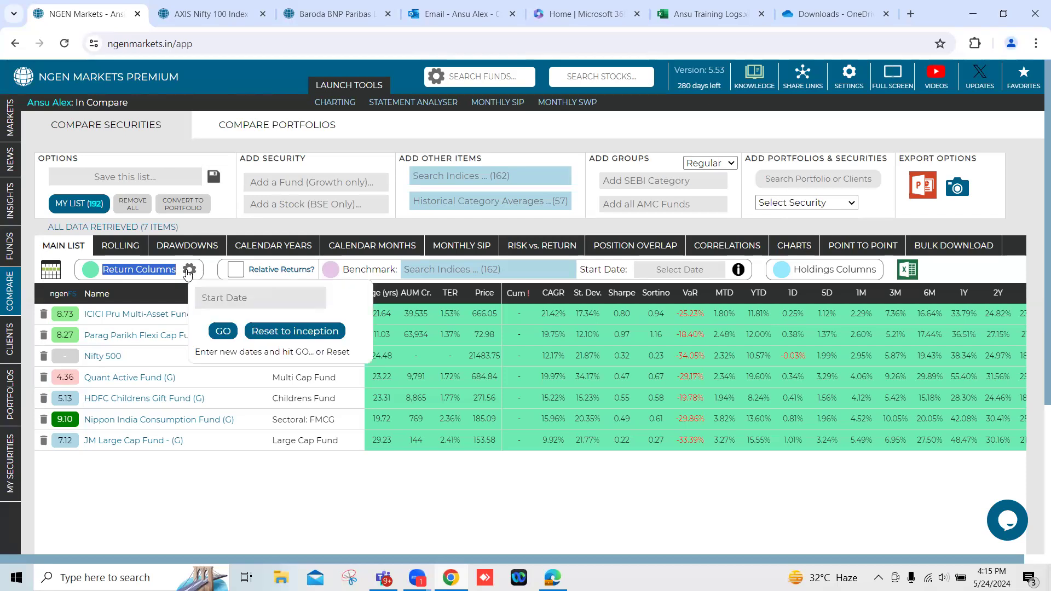
left_click(222, 297)
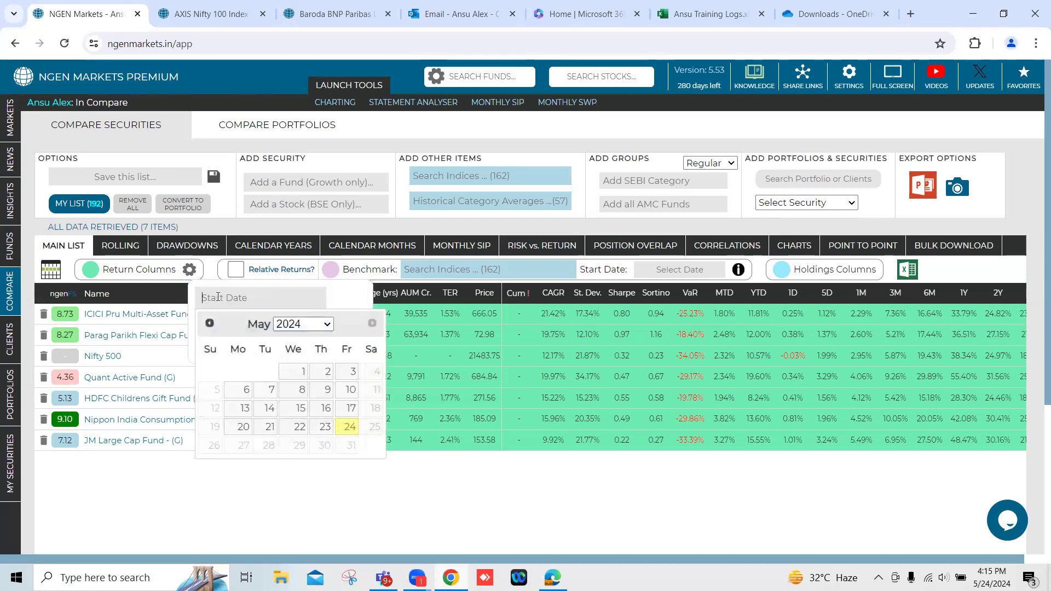
left_click(303, 325)
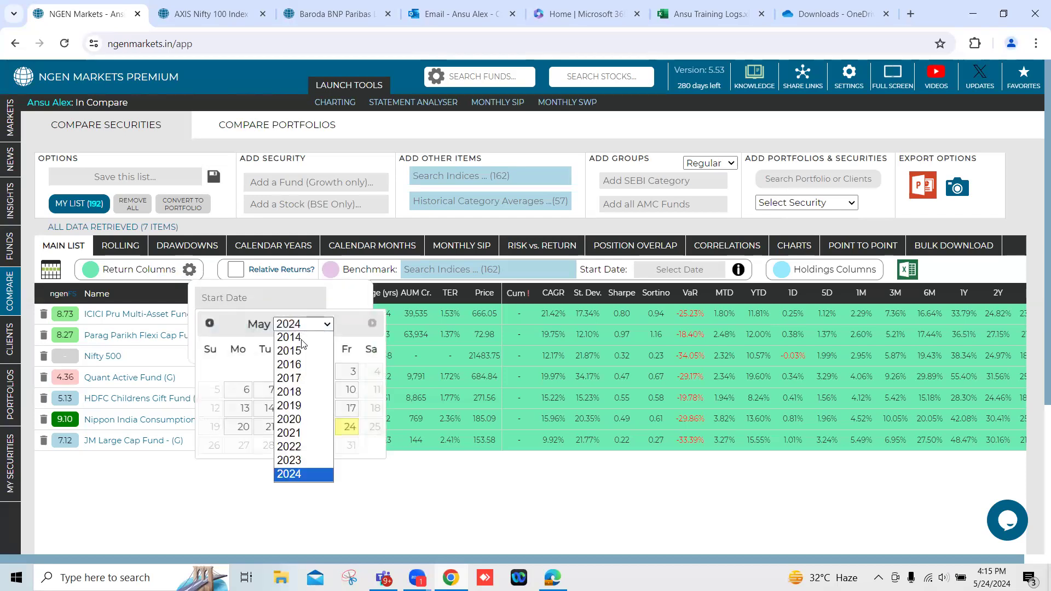
left_click(300, 405)
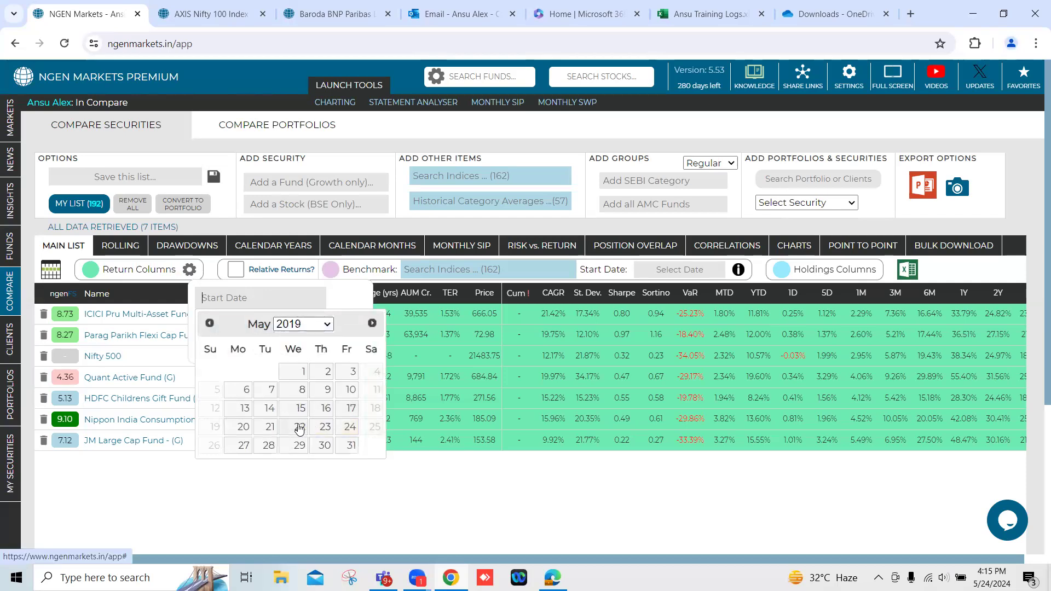
left_click(299, 427)
left_click(222, 332)
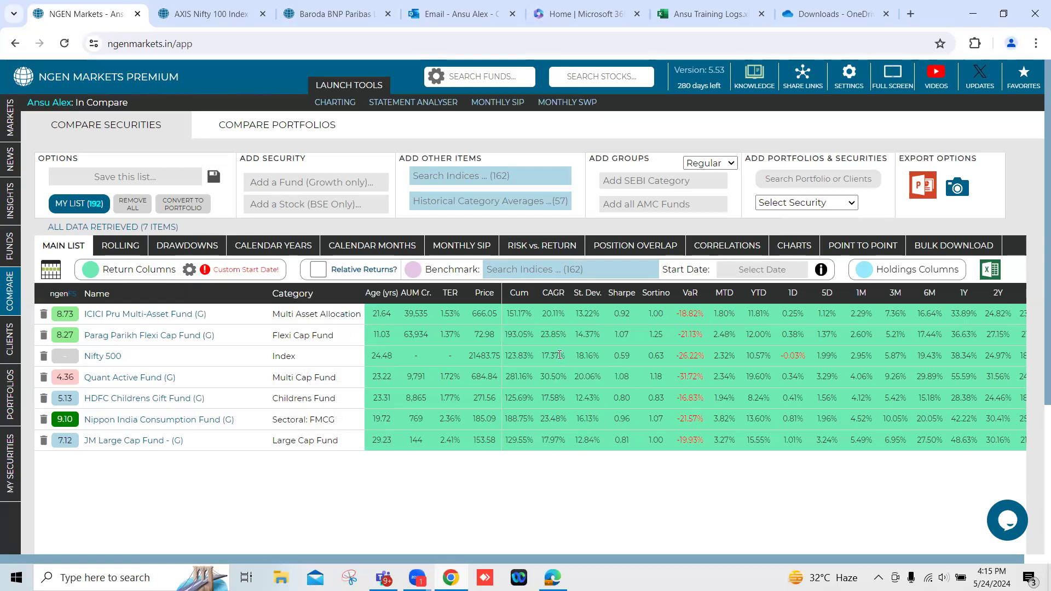
Sort the compared securities by Sharpe descending to check the Nifty 500 value, and sort by CAGR descending.
left_click(626, 294)
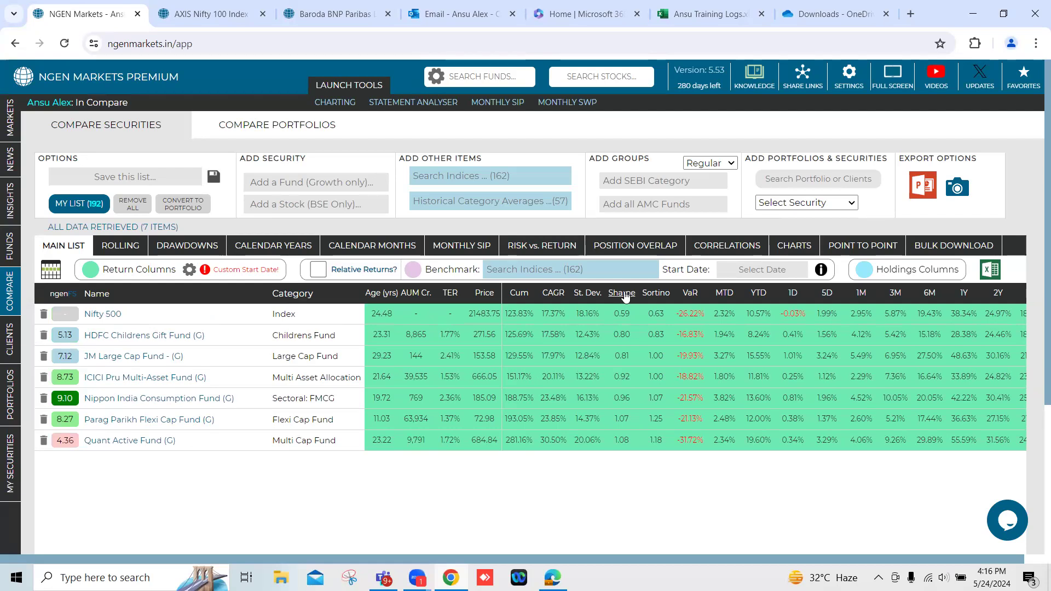
left_click(626, 295)
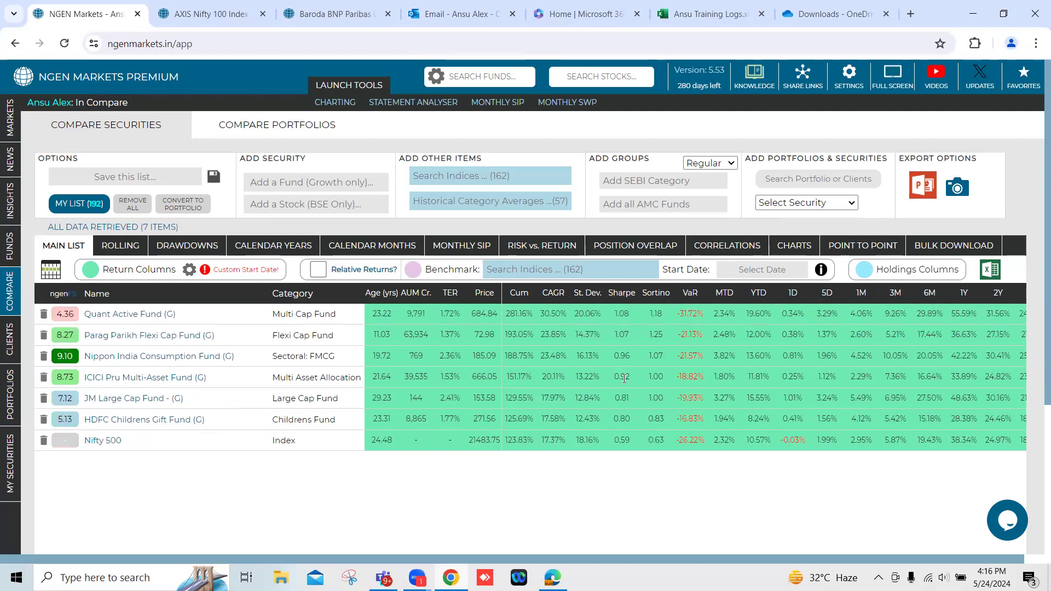
left_click_drag(613, 444, 629, 445)
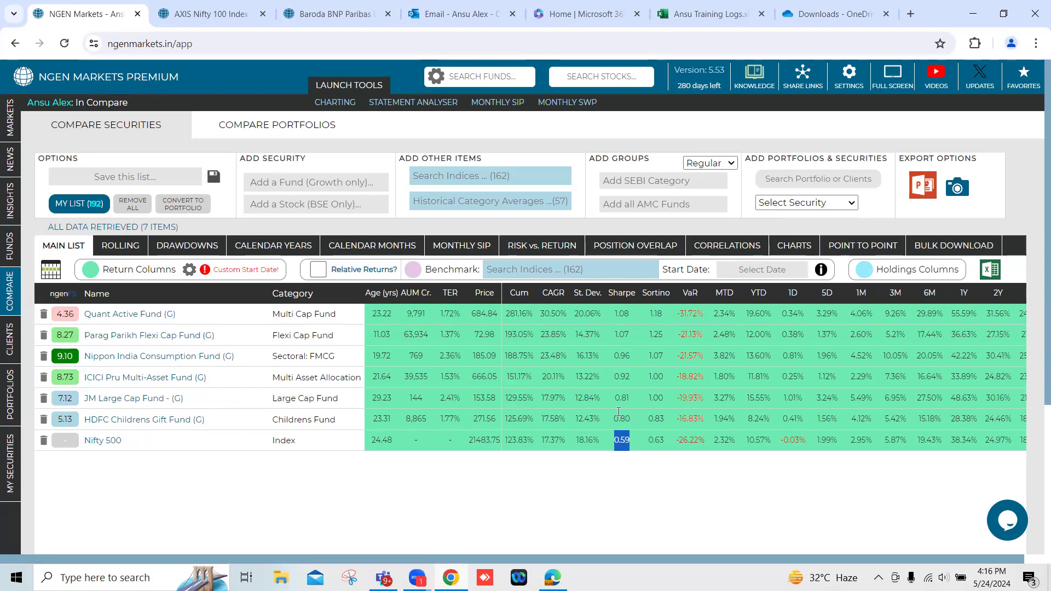
left_click(554, 294)
left_click(553, 294)
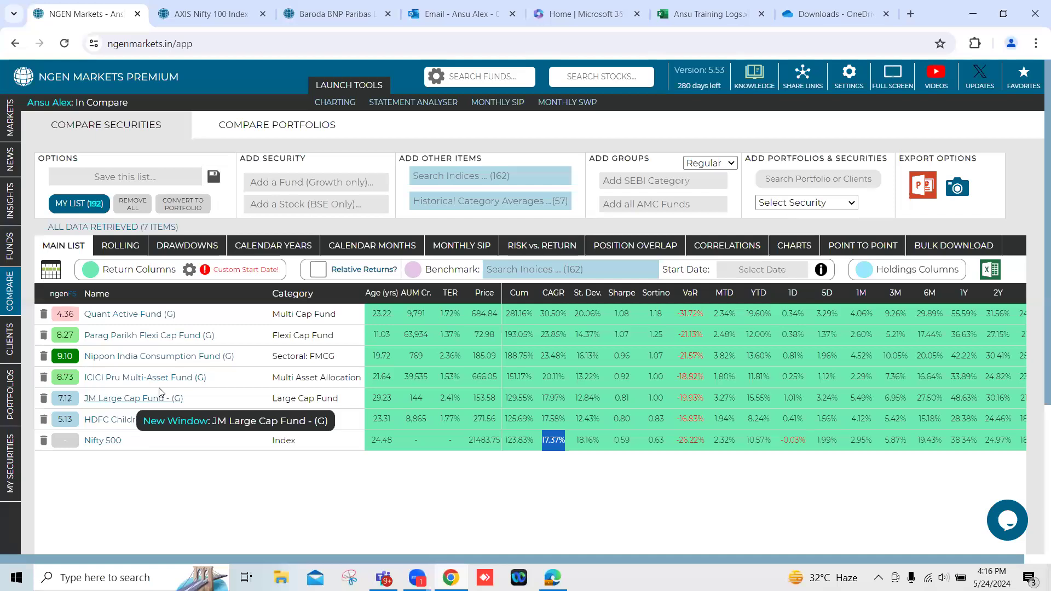
Open the position overlap matrix for the compared funds.
left_click(646, 247)
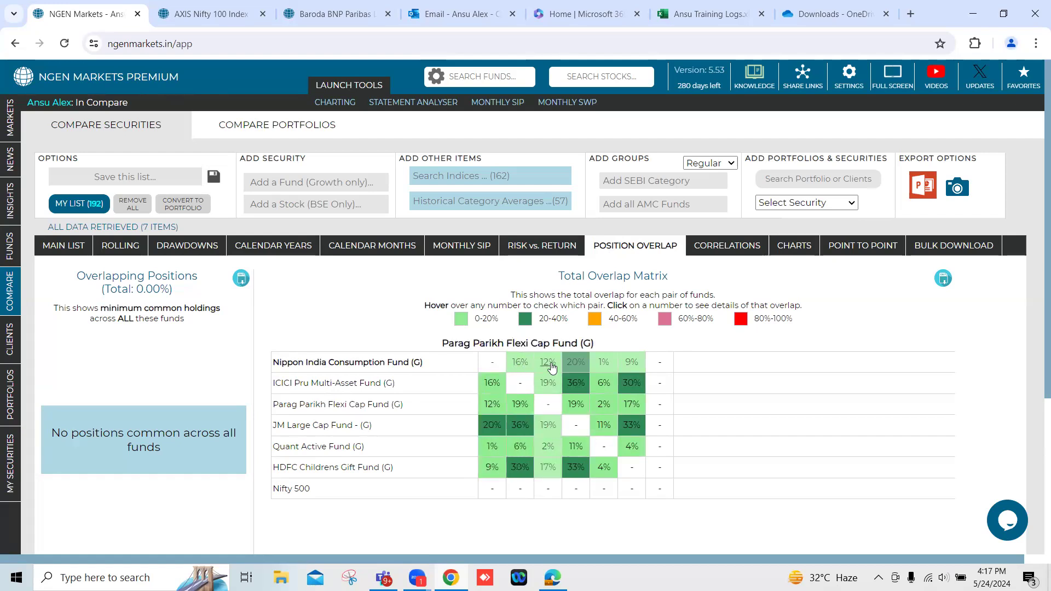
Examine the overlapping holdings of ICICI Pru Multi-Asset Fund and Nippon India Consumption Fund, close the details, and check the matrix's 20-40% colour band.
left_click(492, 386)
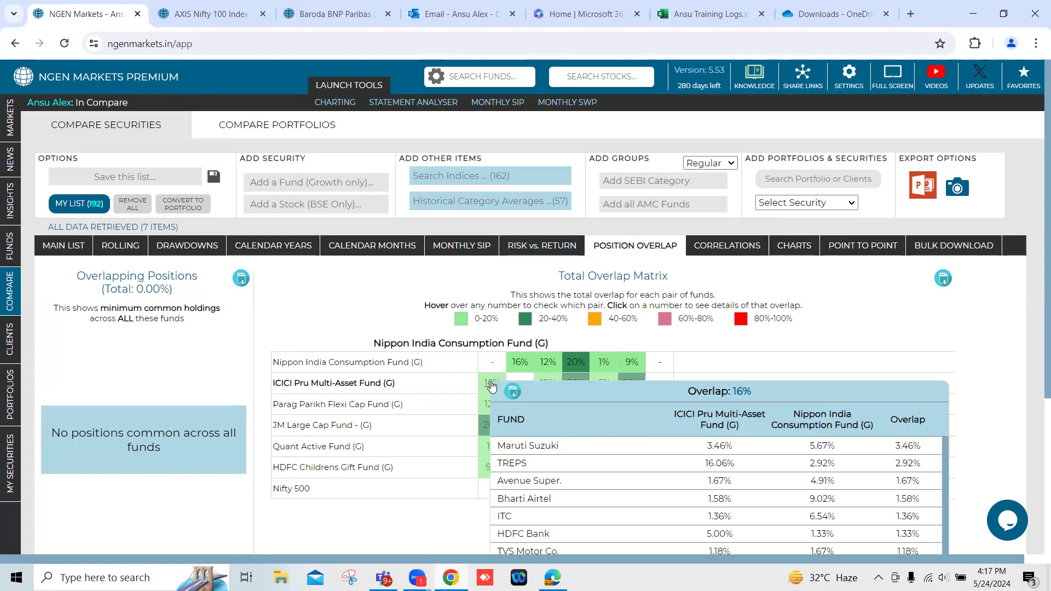
scroll(927, 353, "down", 3)
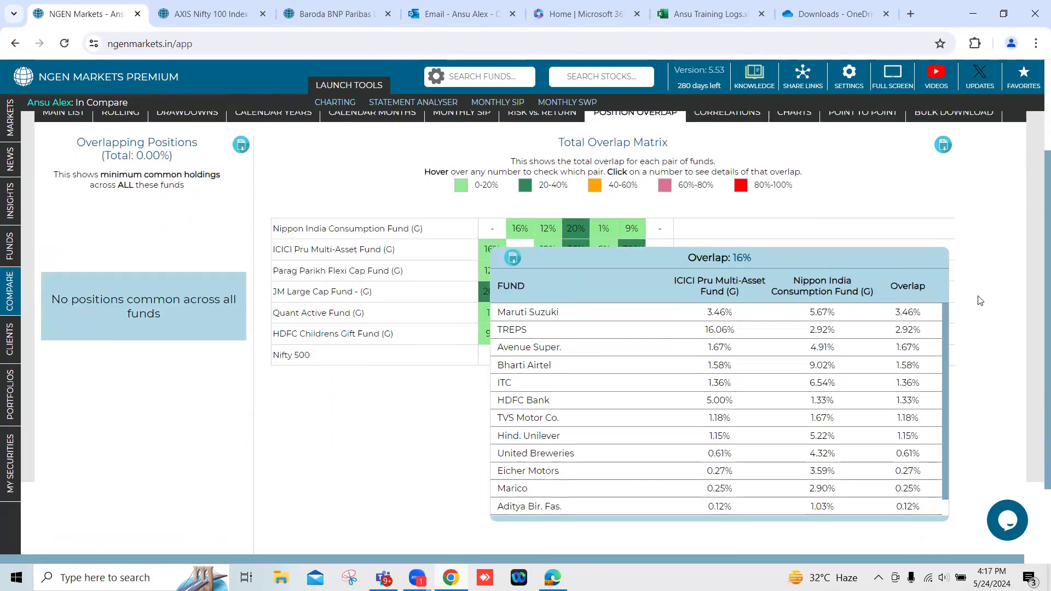
scroll(979, 300, "down", 1)
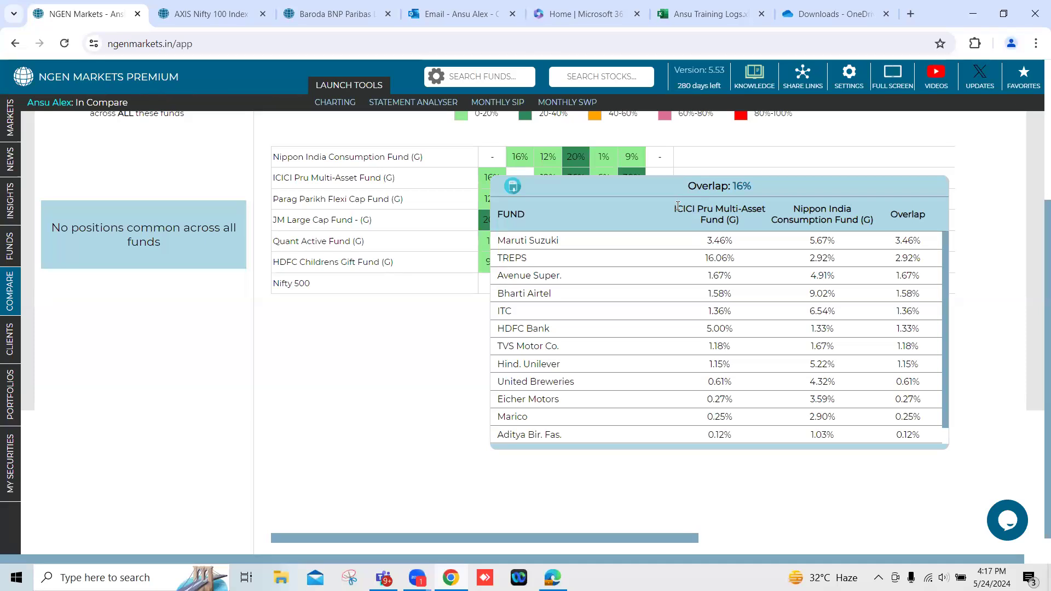
left_click_drag(674, 208, 825, 221)
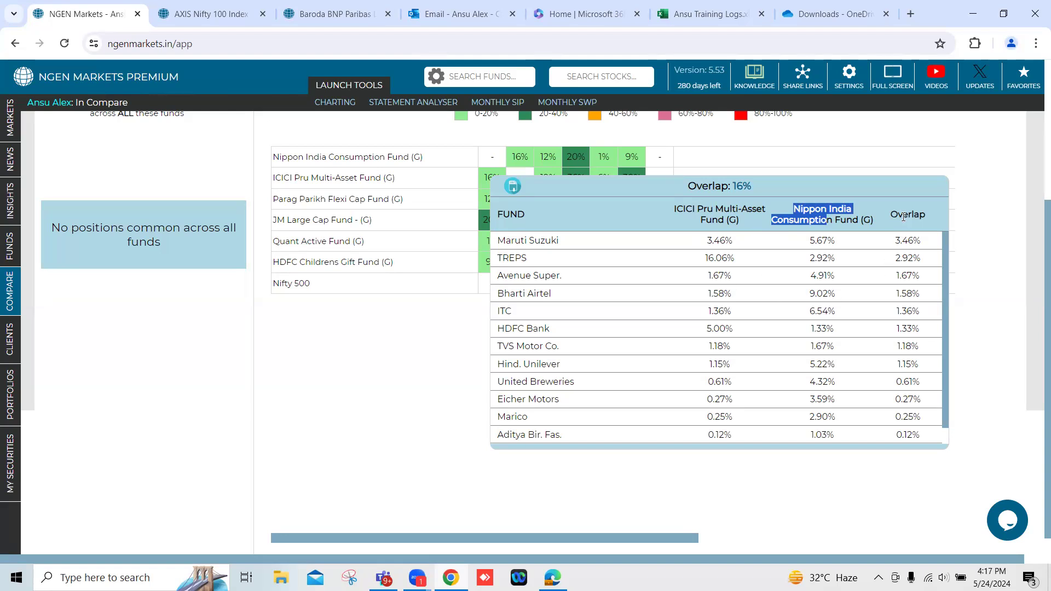
left_click_drag(896, 242, 923, 242)
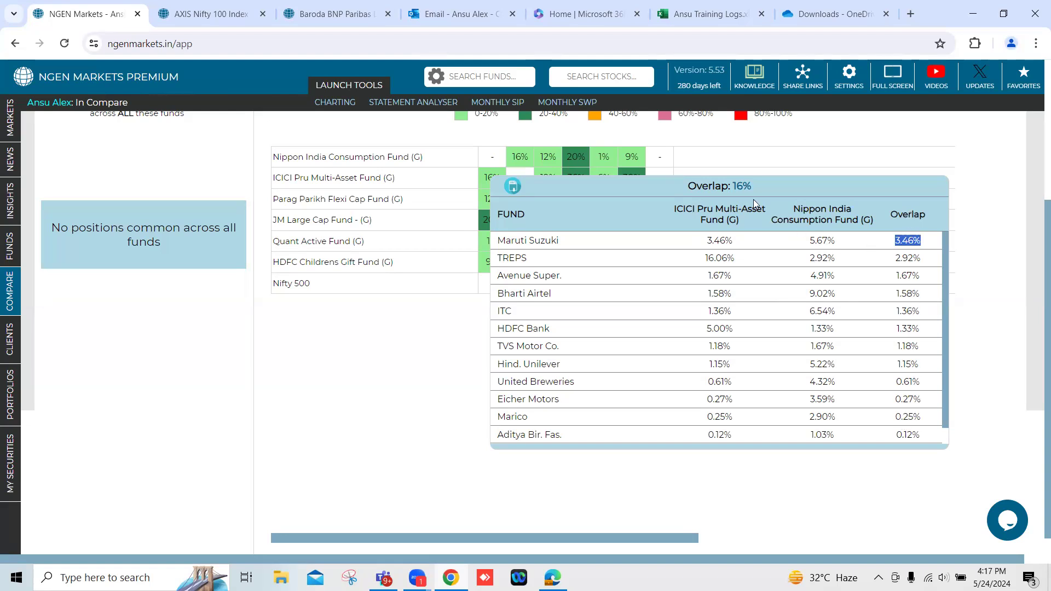
left_click_drag(731, 181, 748, 182)
left_click(405, 353)
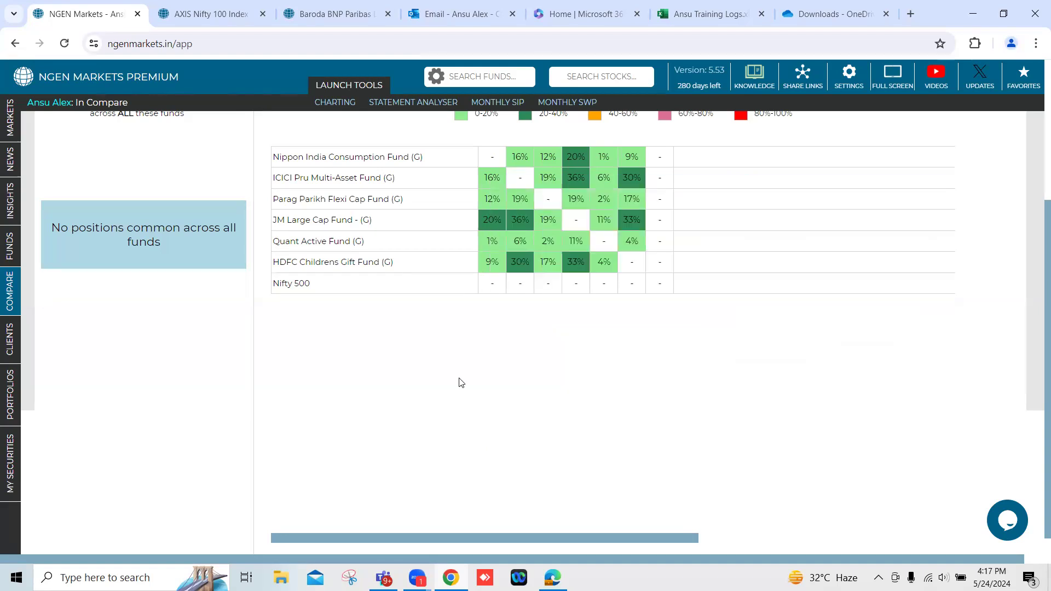
scroll(595, 356, "up", 3)
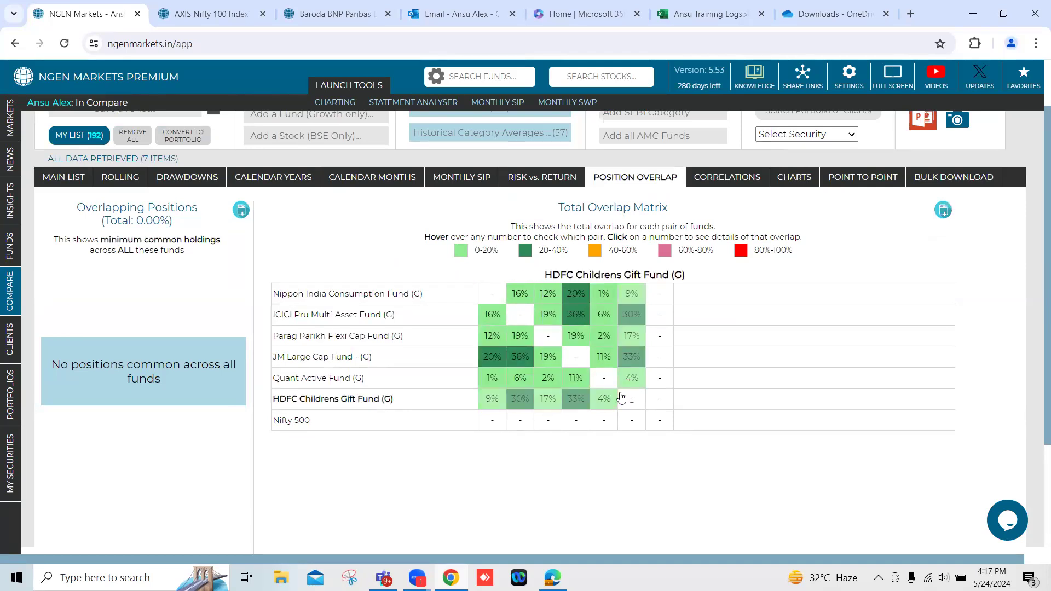
left_click_drag(538, 252, 568, 251)
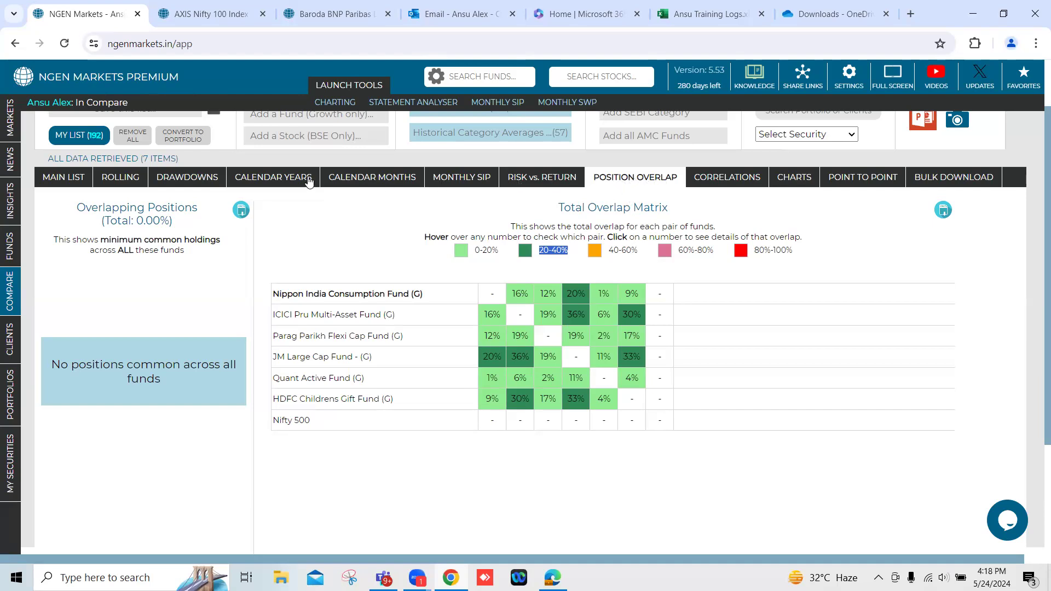
Show the drawdowns of the compared securities with the start date set to 22 May 2019.
left_click(202, 178)
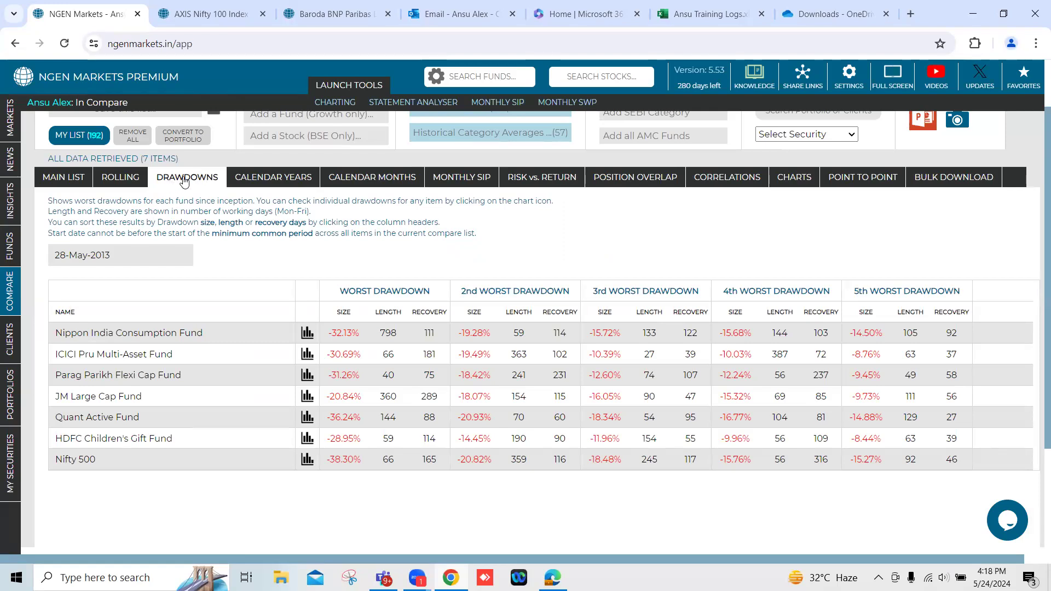
left_click(120, 252)
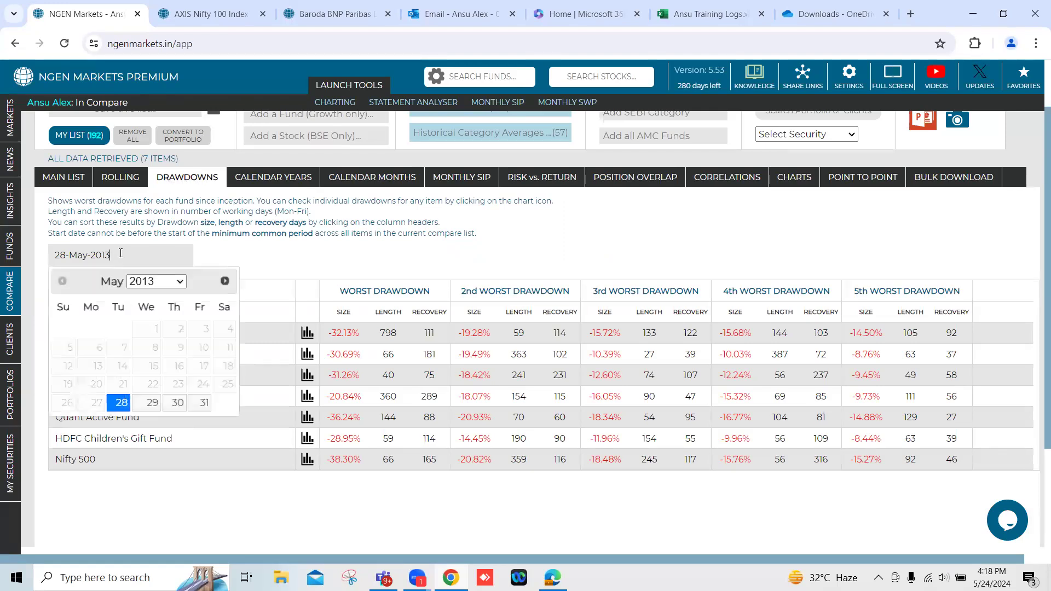
left_click(148, 284)
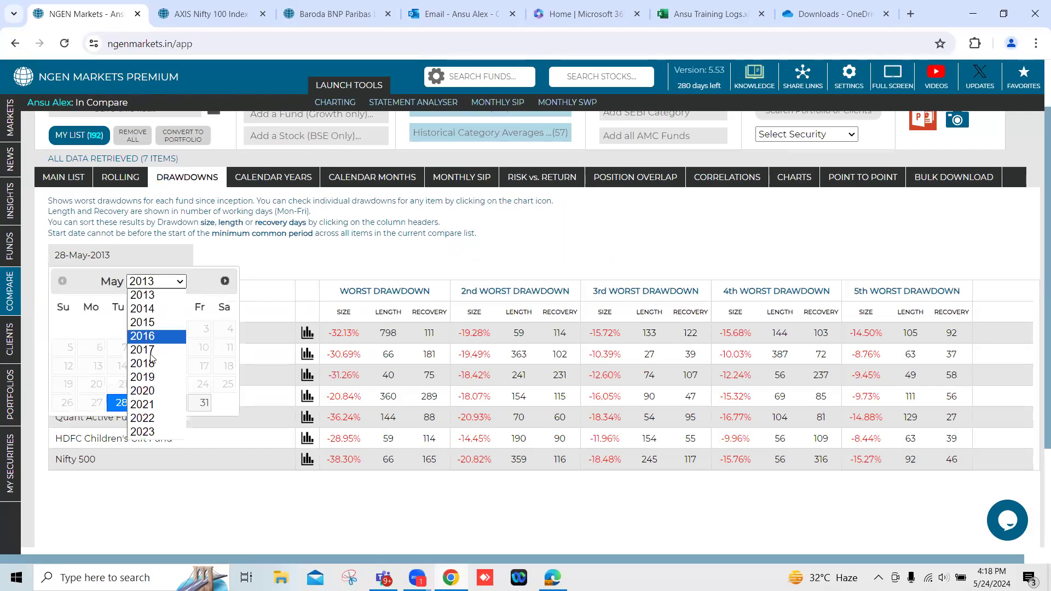
left_click(154, 377)
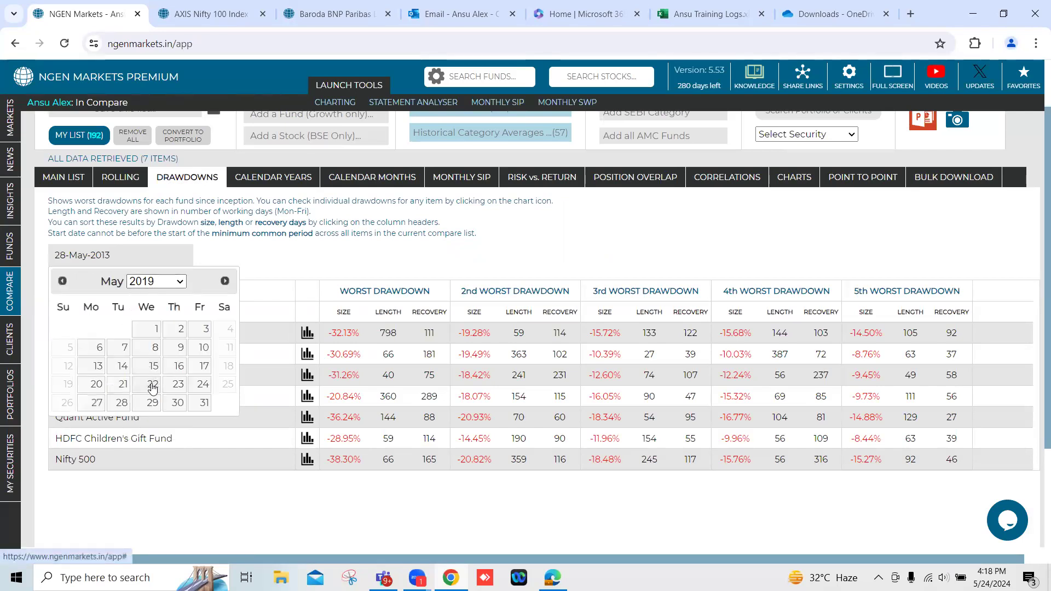
left_click(156, 386)
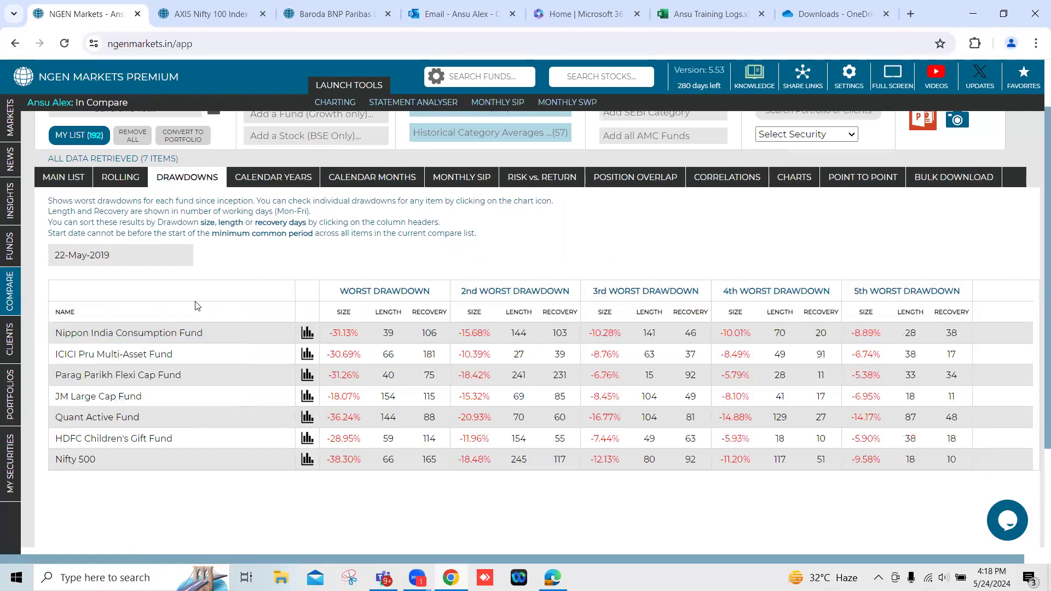
Sort the securities by worst drawdown size and check the Nifty 500's drawdown against the funds.
left_click_drag(340, 291, 440, 292)
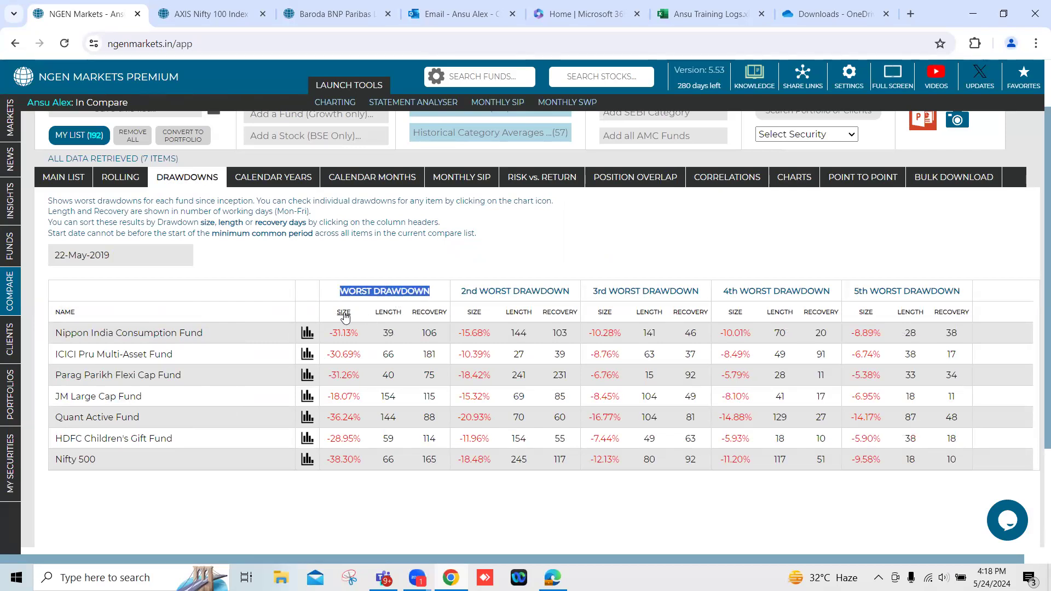
left_click(344, 316)
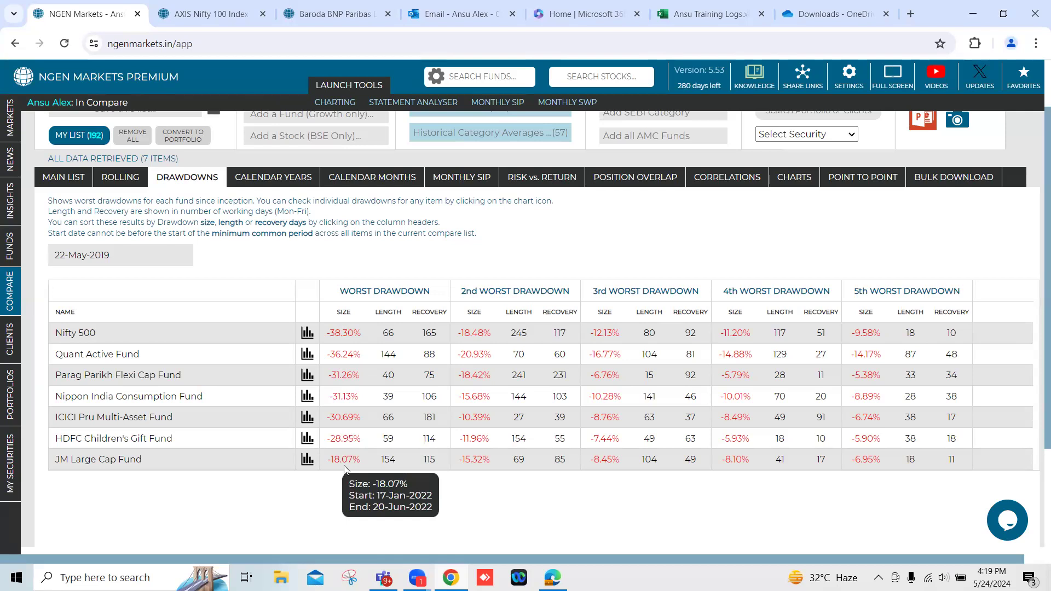
left_click_drag(327, 335, 363, 333)
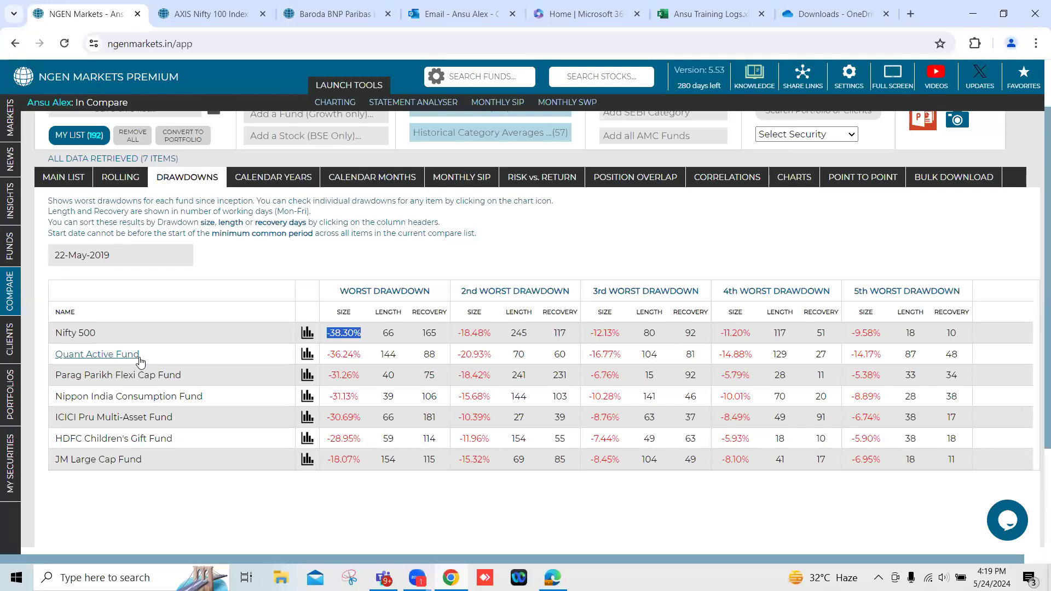
left_click_drag(340, 290, 431, 292)
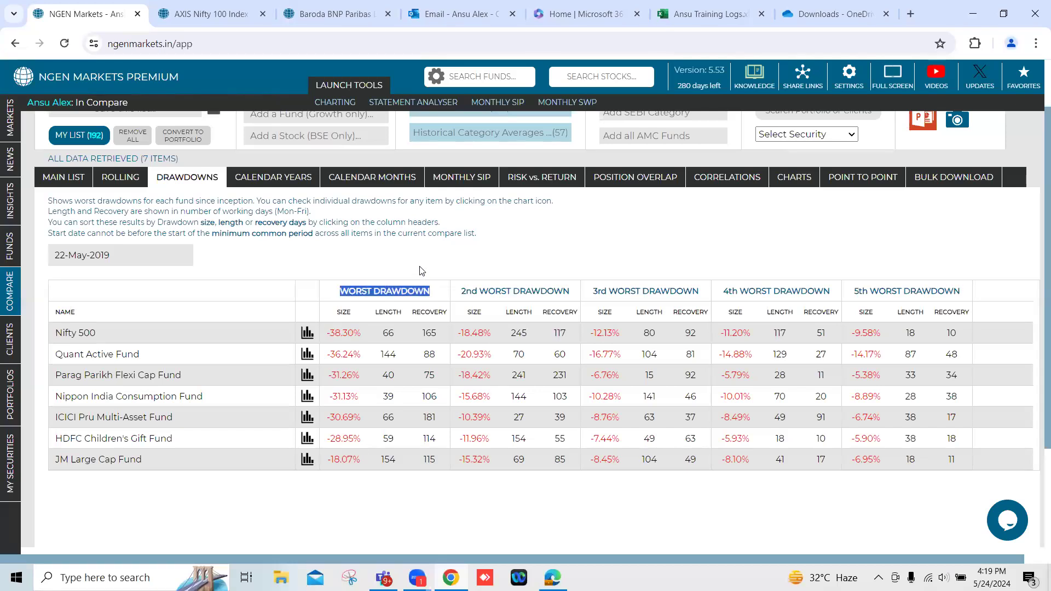
Remove the Nifty 500 from the main comparison list and convert the remaining funds into a portfolio.
scroll(421, 270, "up", 2)
left_click(57, 244)
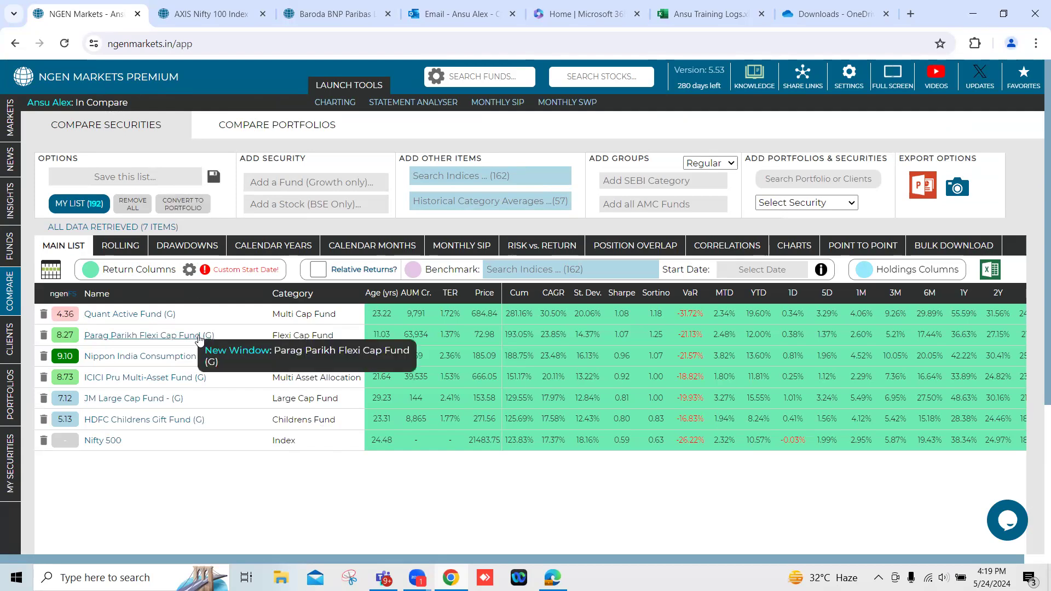
left_click(43, 442)
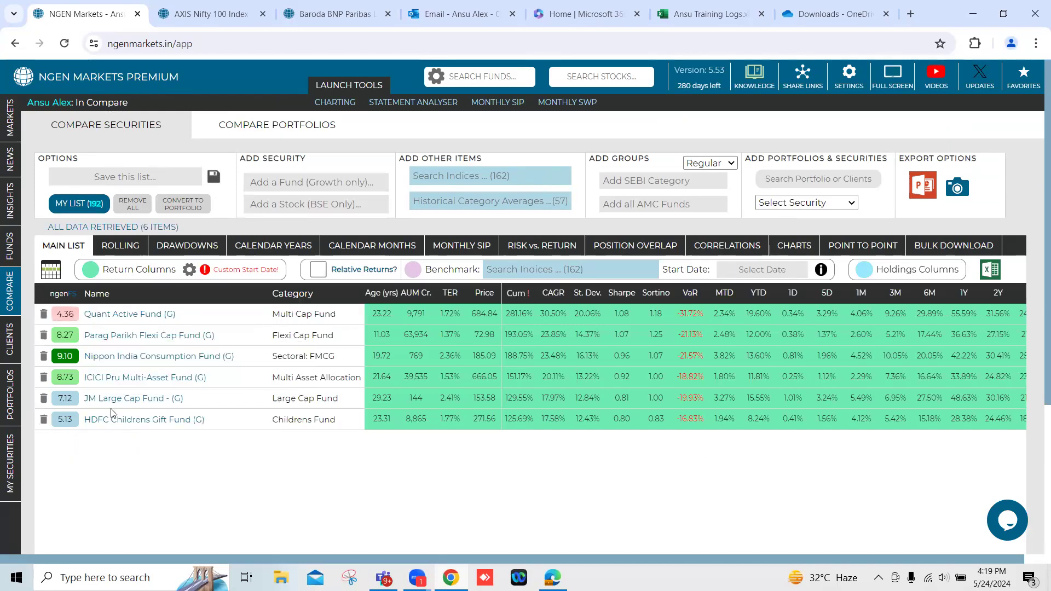
left_click(178, 205)
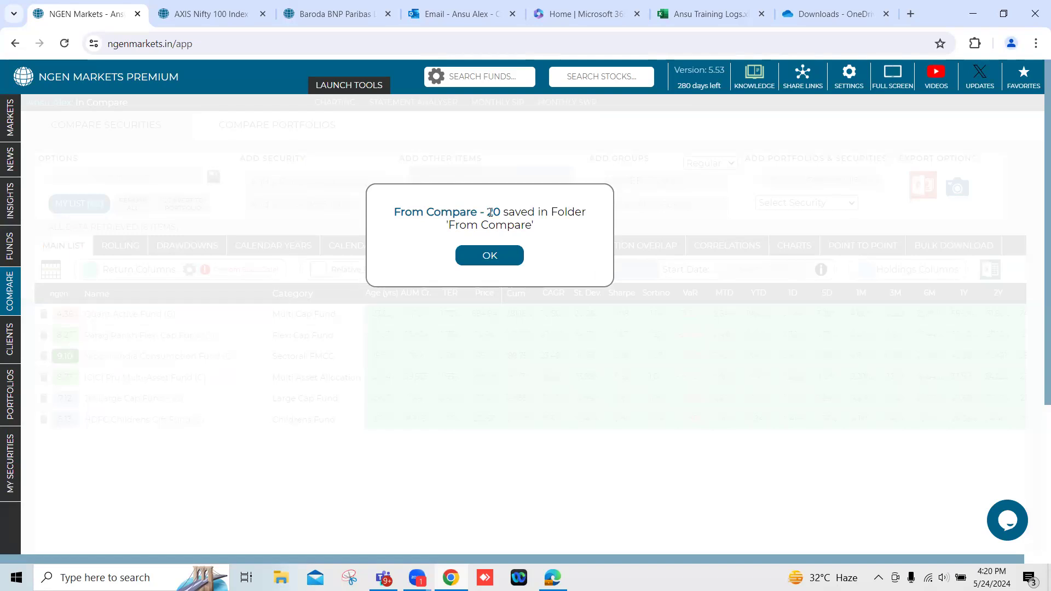
left_click(480, 263)
Go to the portfolios, collapse all folders and expand the From Compare folder.
mouse_move(17, 375)
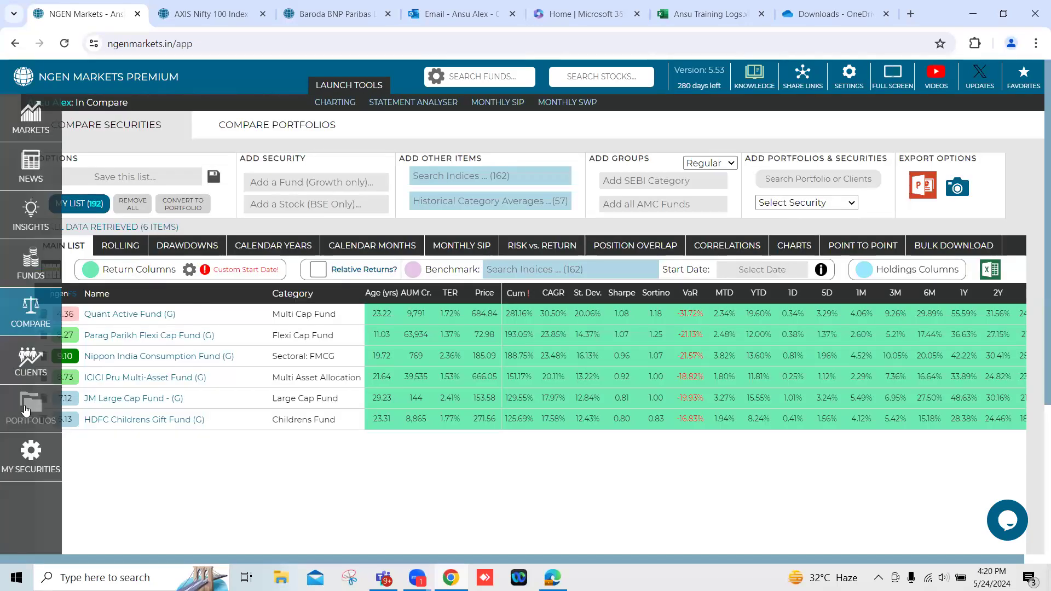
left_click(25, 409)
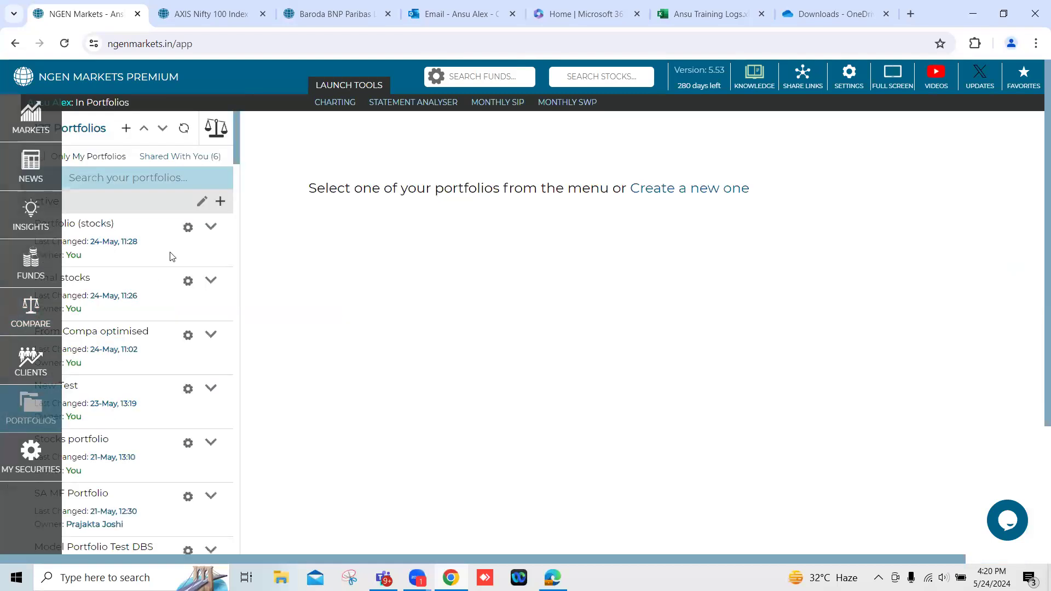
left_click(144, 131)
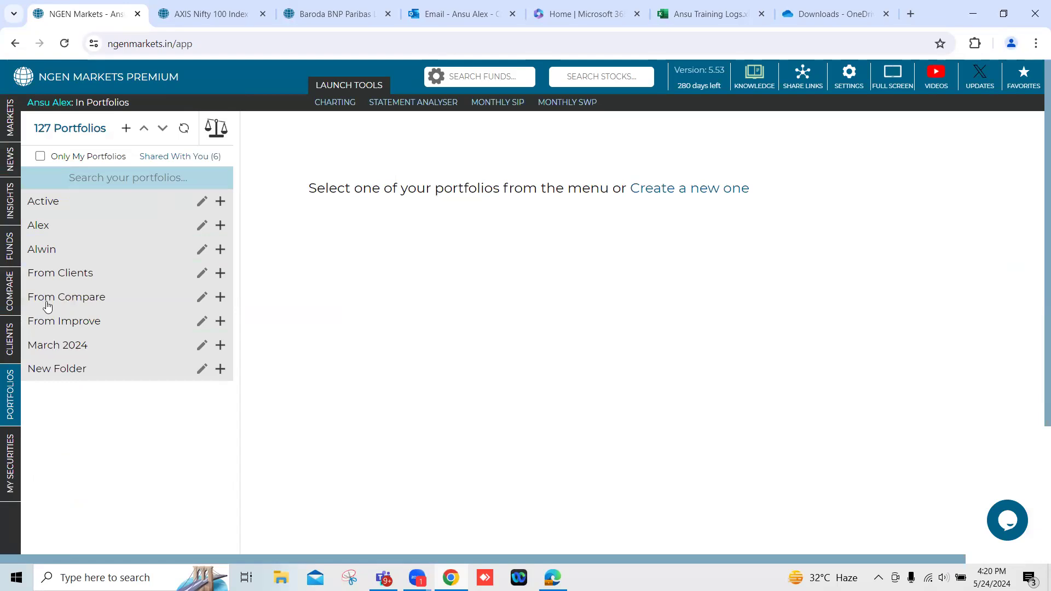
mouse_move(8, 304)
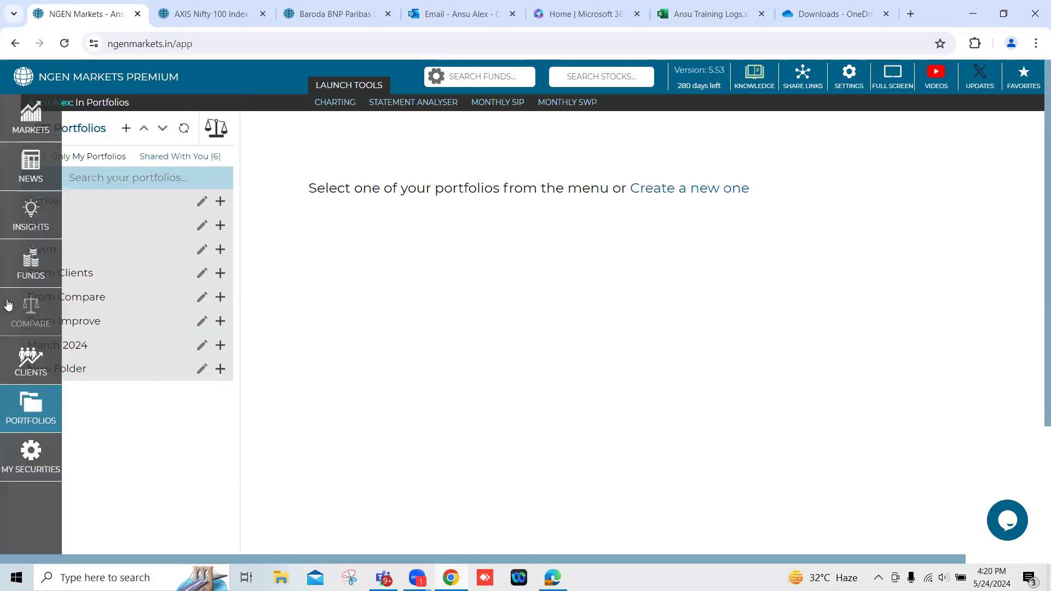
left_click(65, 299)
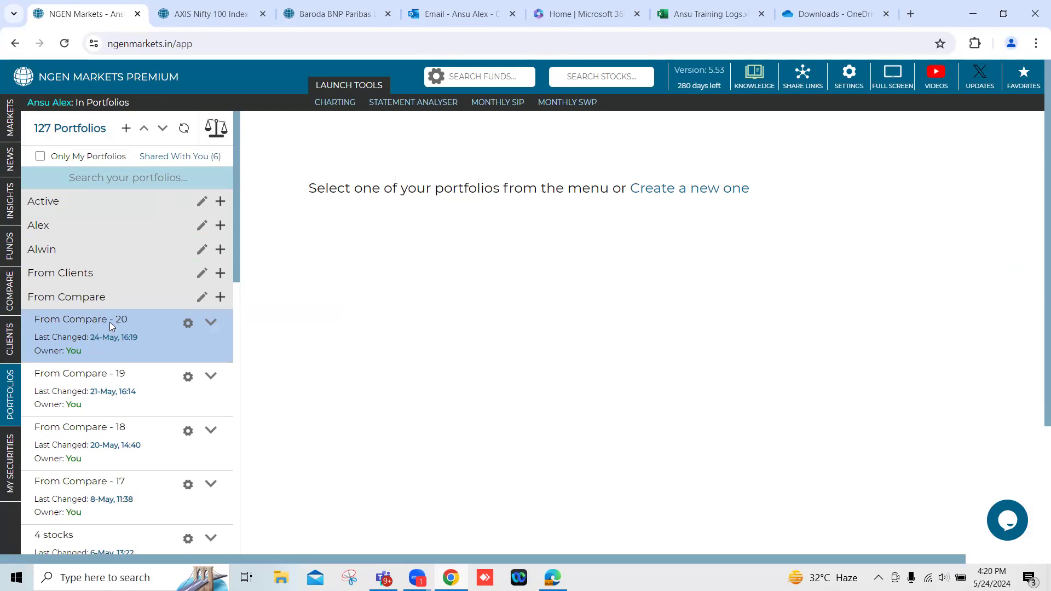
Rename the portfolio From Compare - 20 as "Portfolio- May".
left_click(209, 323)
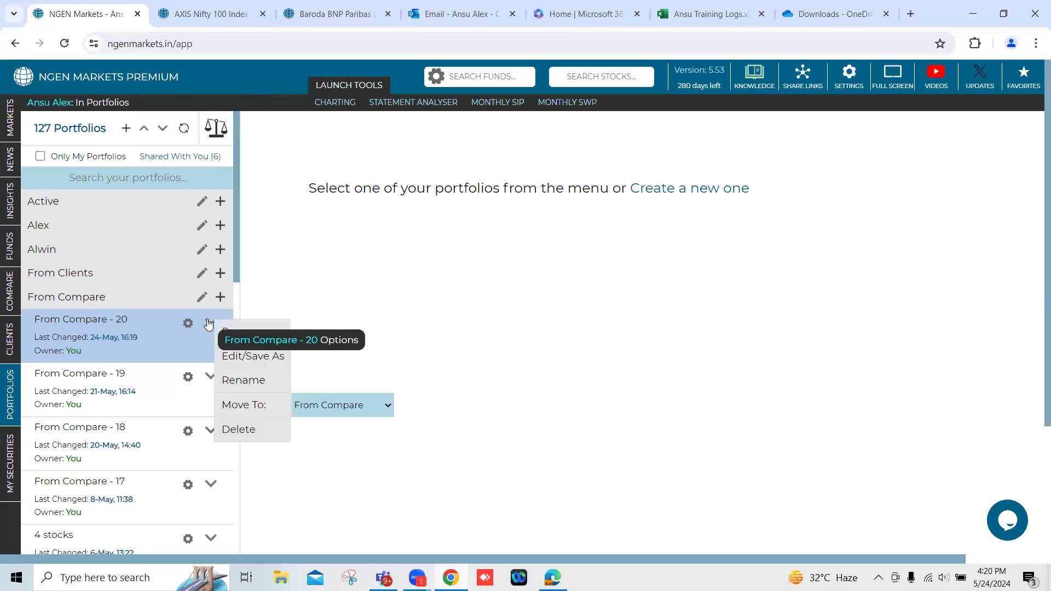
left_click(253, 382)
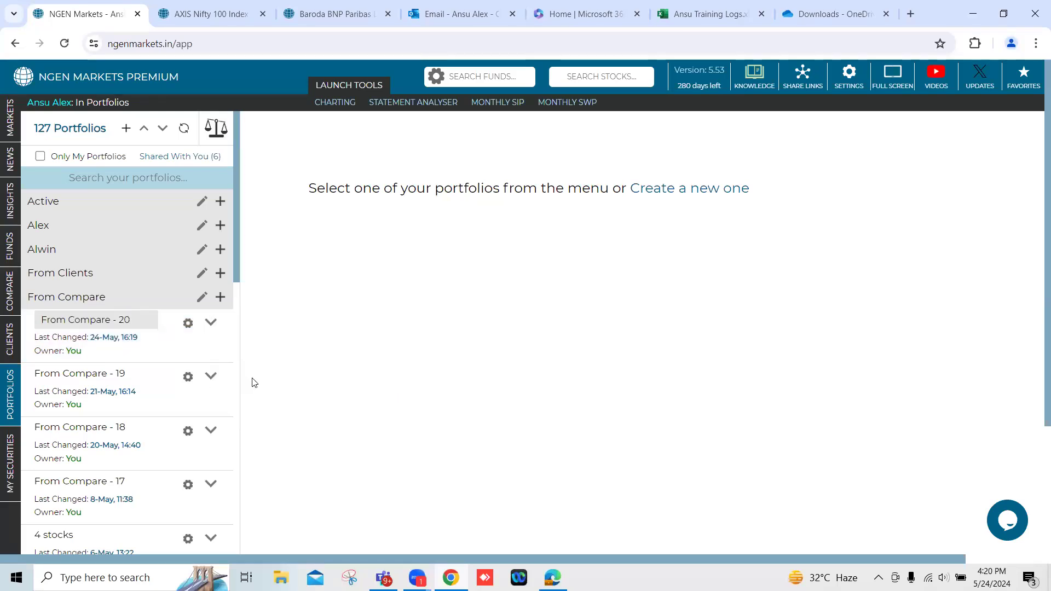
key("BackSpace")
key("BackSpace")
key("BackSpace")
key("BackSpace")
key("BackSpace")
key("BackSpace")
key("BackSpace")
key("BackSpace")
key("BackSpace")
key("BackSpace")
key("BackSpace")
key("BackSpace")
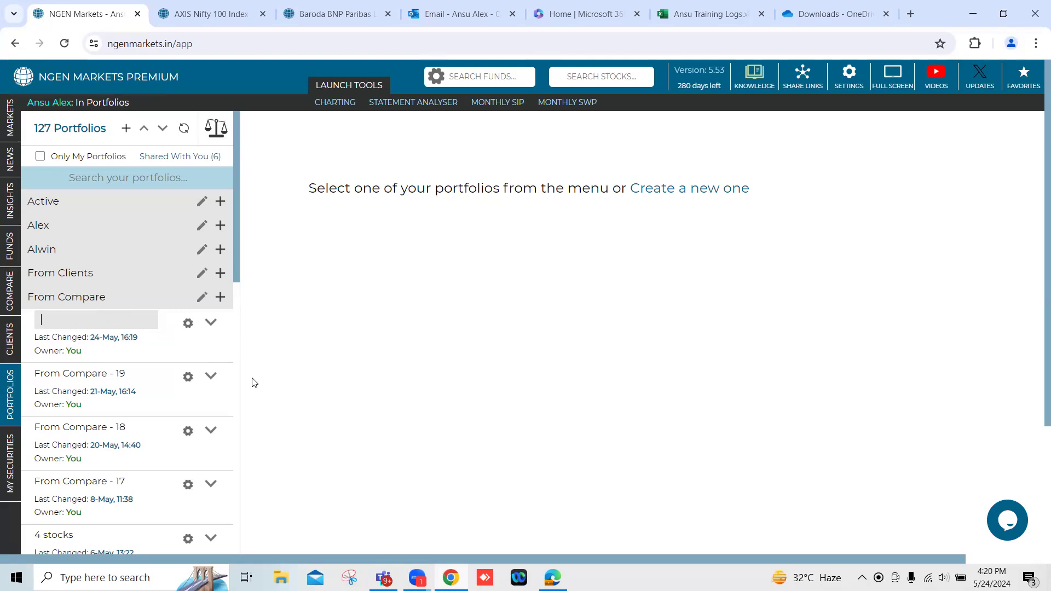
type("Protfo")
key("BackSpace")
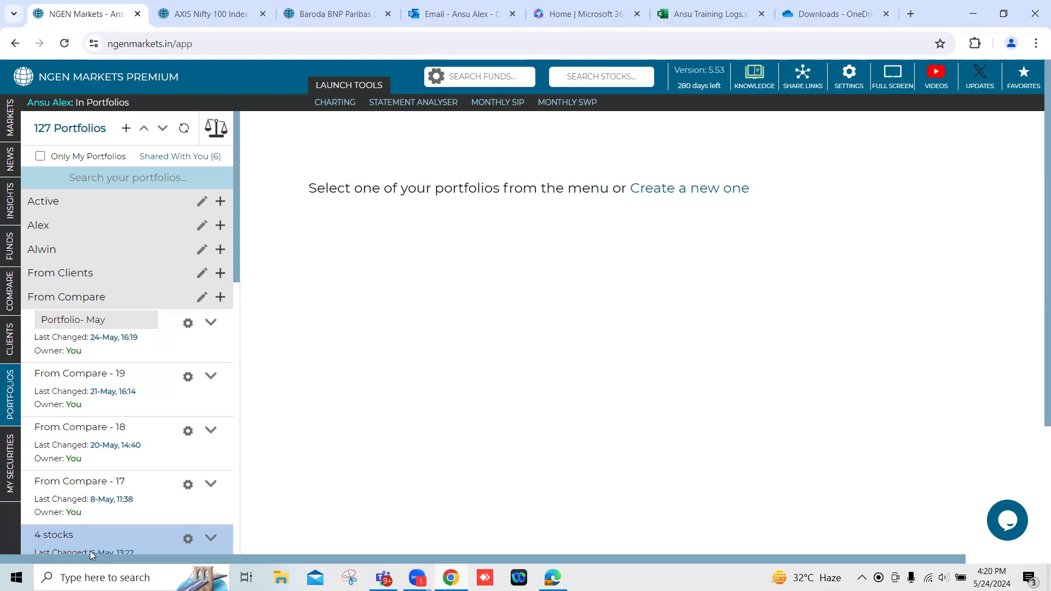
key("Return")
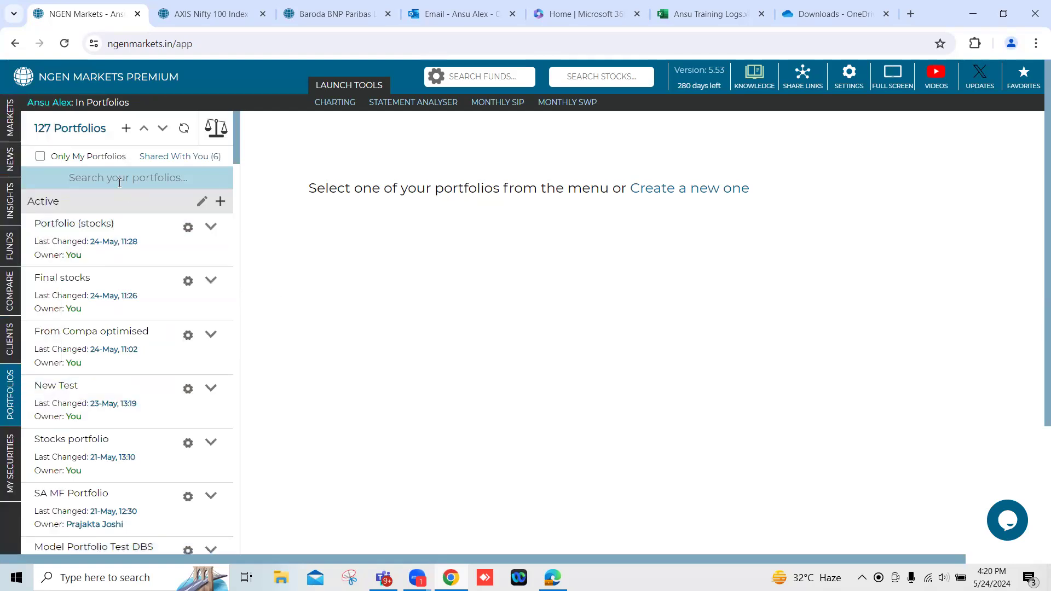
Collapse all portfolio folders again, expand From Compare and run Portfolio- May.
left_click(144, 128)
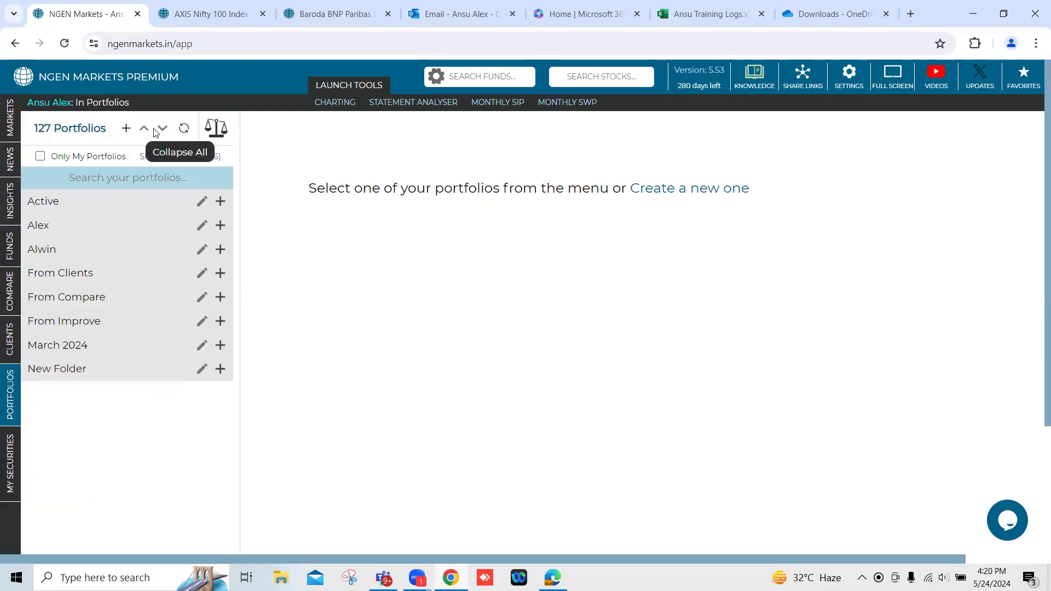
left_click(82, 297)
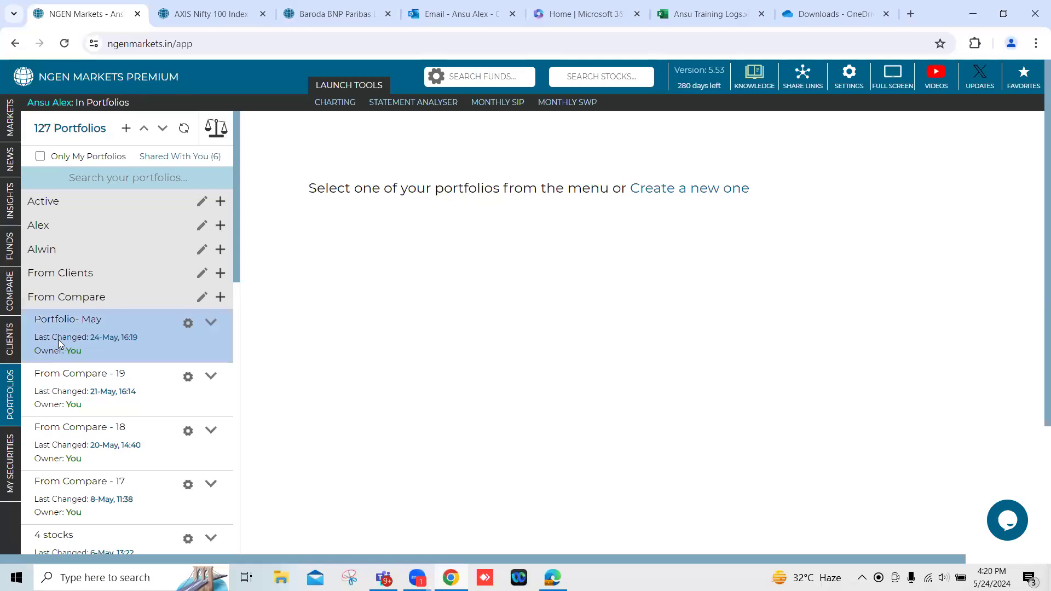
left_click(211, 324)
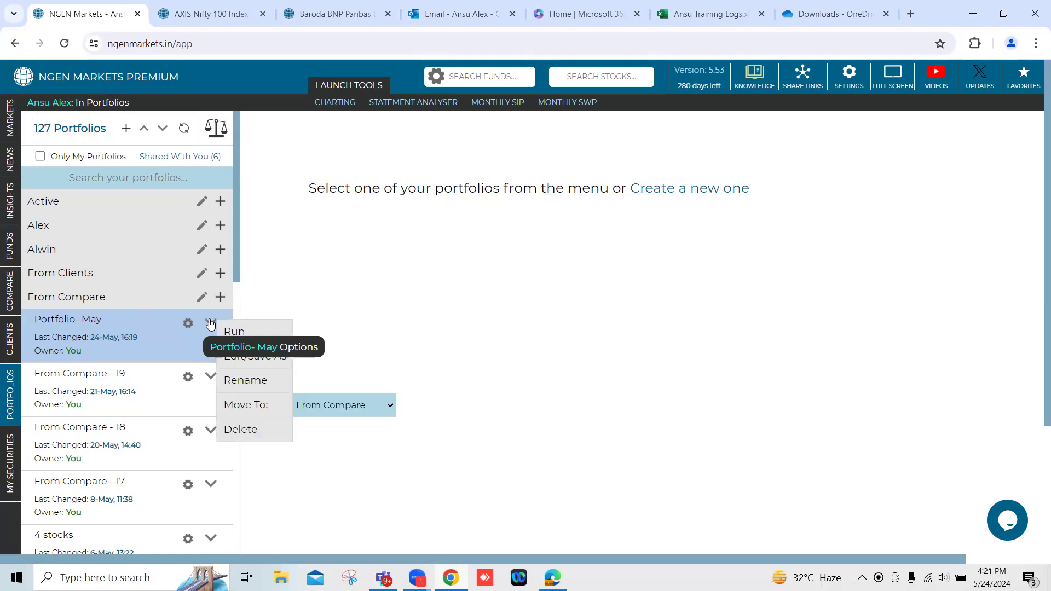
left_click(239, 332)
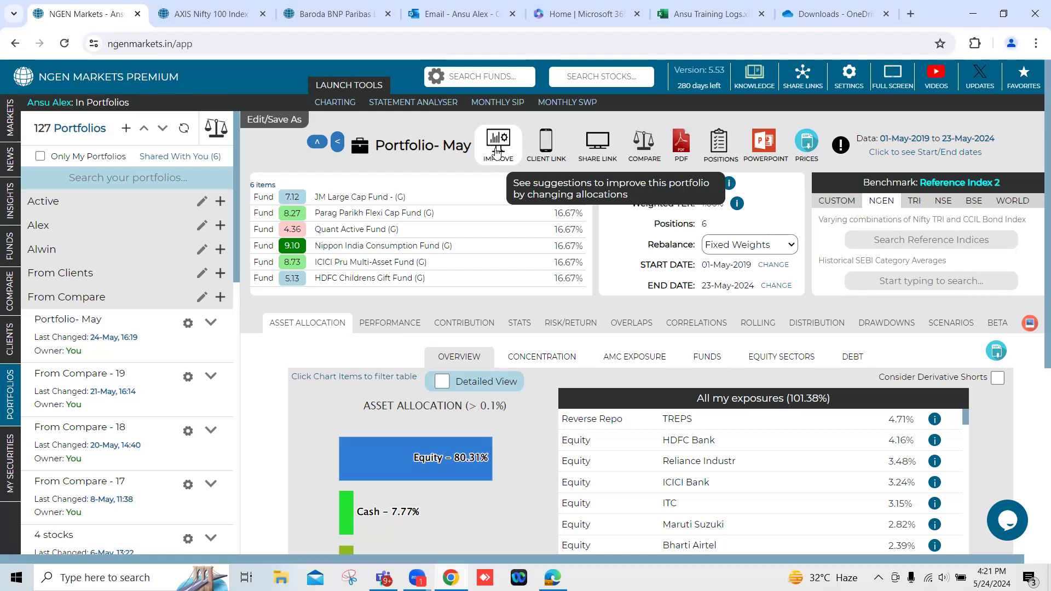
Open the allocation improvement suggestions for Portfolio- May and examine the solution weights of the ranking and value models.
left_click(497, 151)
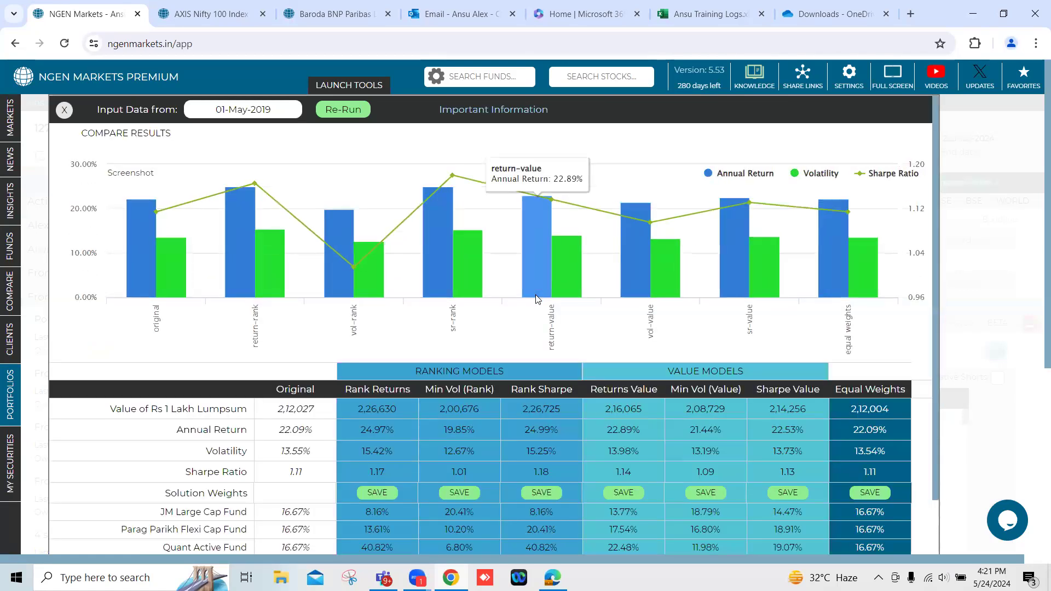
scroll(535, 299, "down", 3)
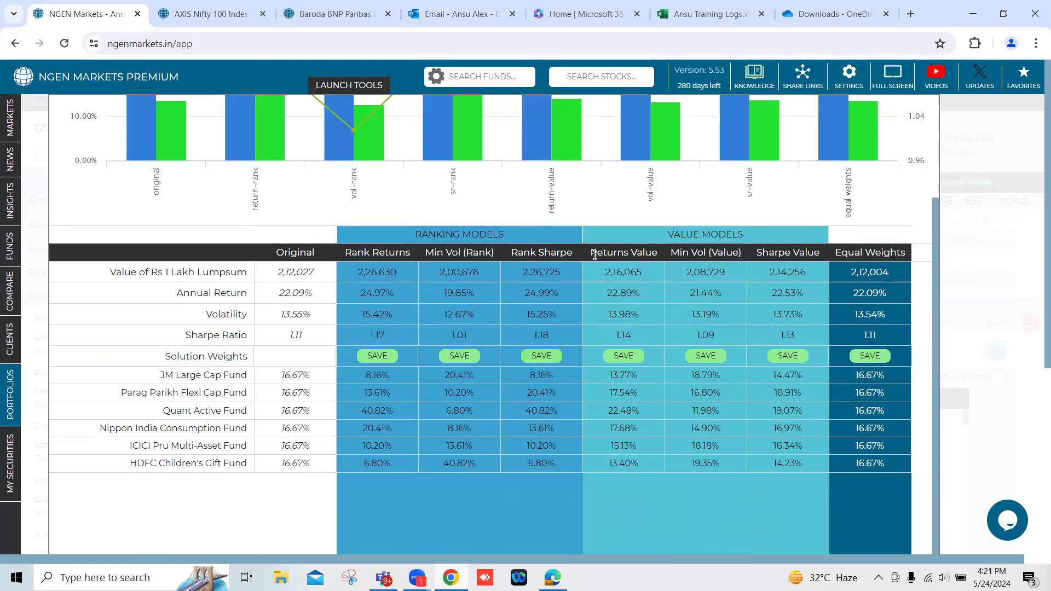
Compare the value models and examine the annual return and Sharpe ratio of the Sharpe Value model.
left_click_drag(590, 252, 812, 251)
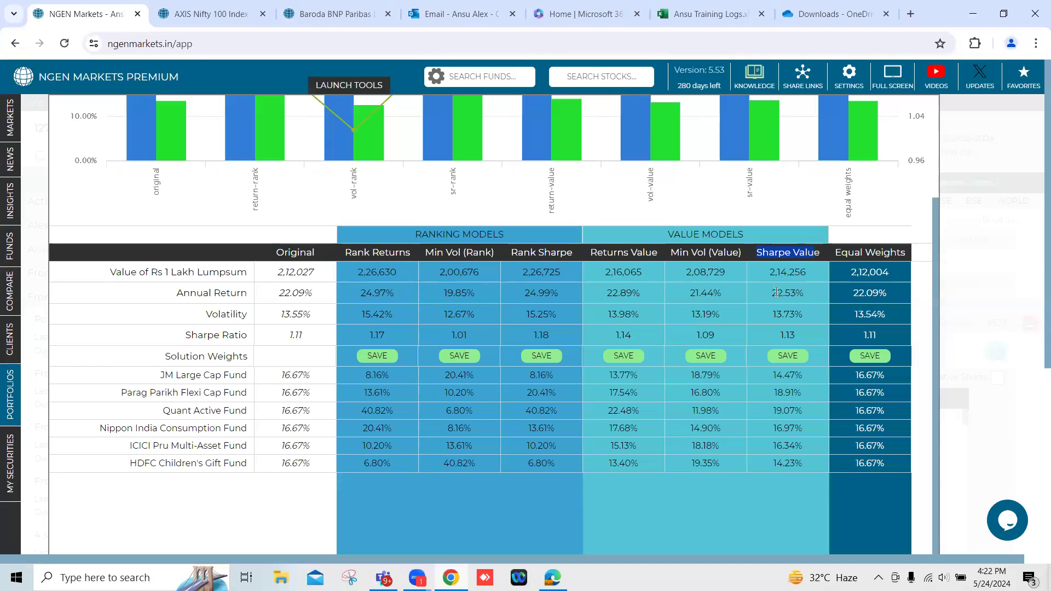
left_click_drag(772, 294, 802, 294)
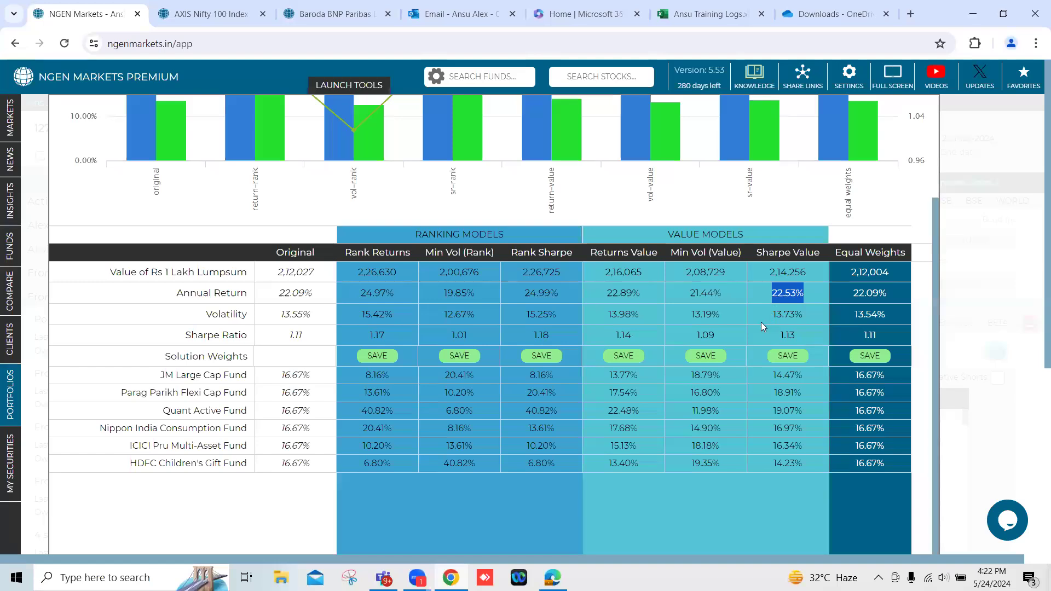
left_click_drag(772, 322, 798, 339)
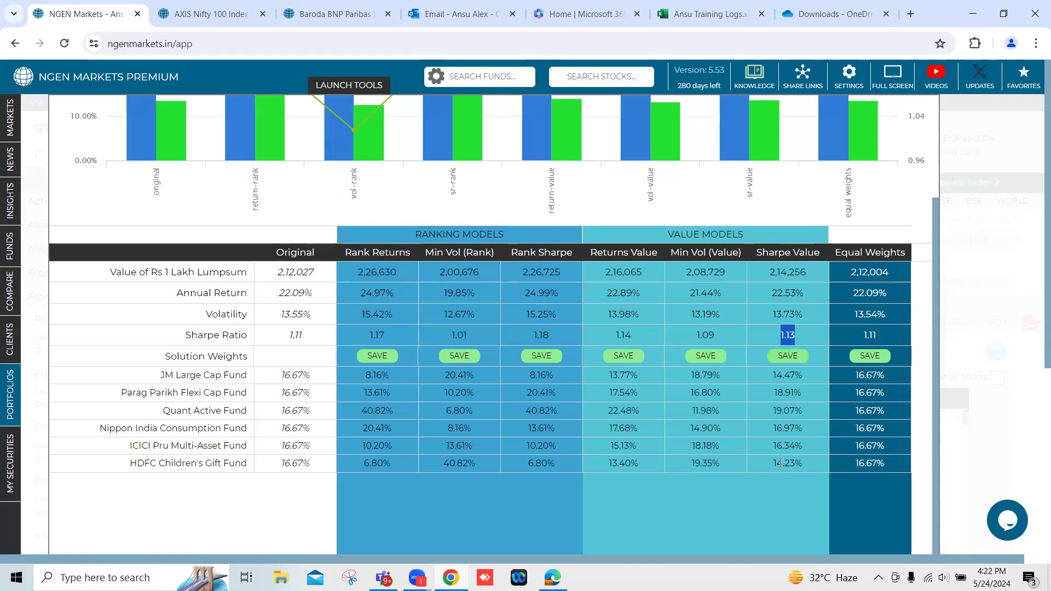
Save the Sharpe Value solution weights as a new portfolio named "Portfolio May Moderate" and close the improvement results.
left_click(796, 360)
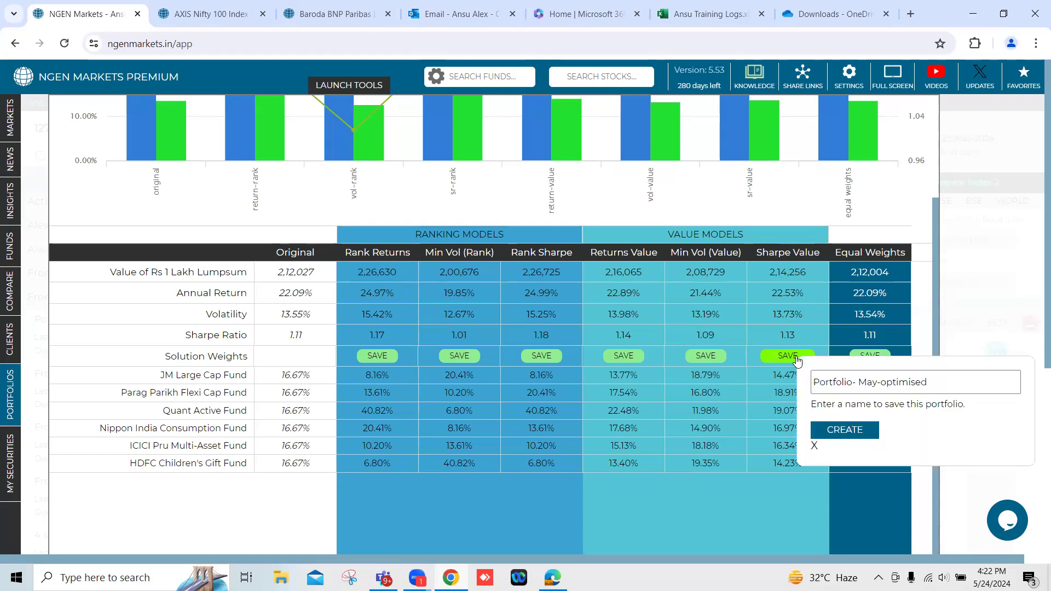
left_click(936, 385)
key("BackSpace")
key("BackSpace")
key("BackSpace")
key("BackSpace")
key("BackSpace")
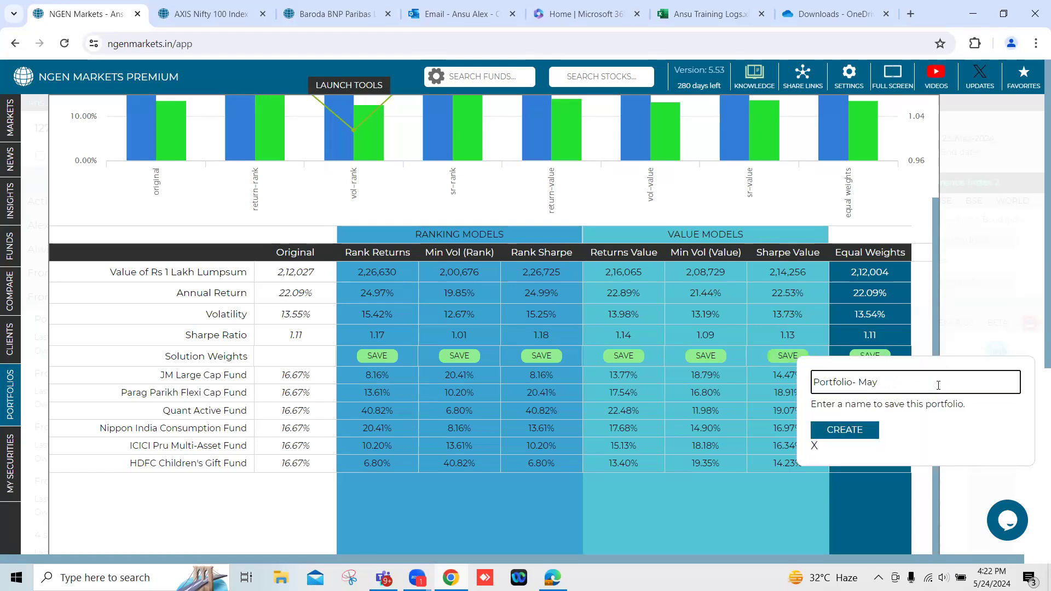
type("Moderste")
key("BackSpace")
key("BackSpace")
type("ate")
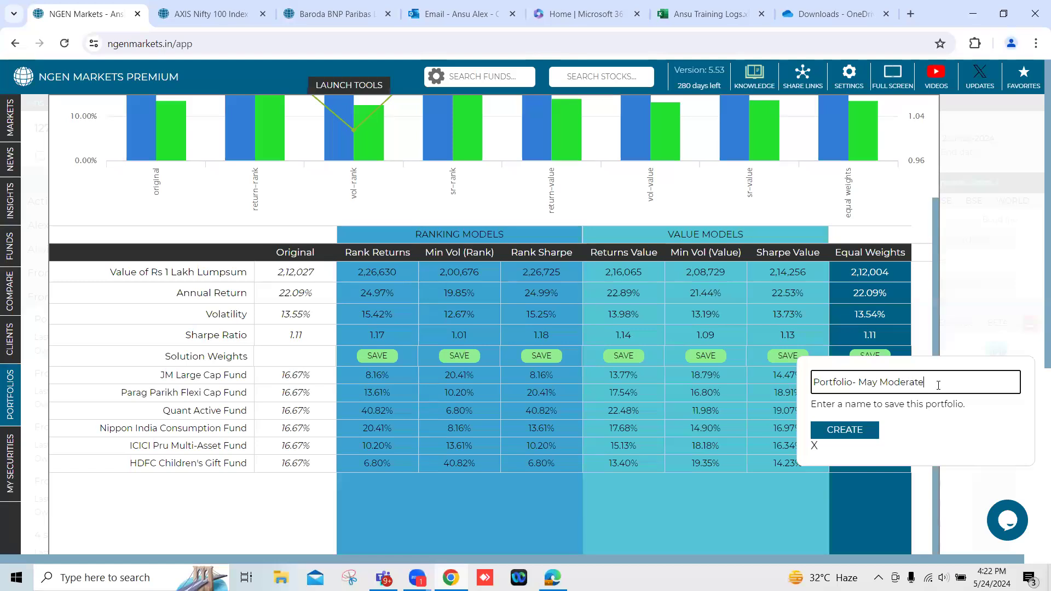
left_click(858, 385)
key("BackSpace")
key("BackSpace")
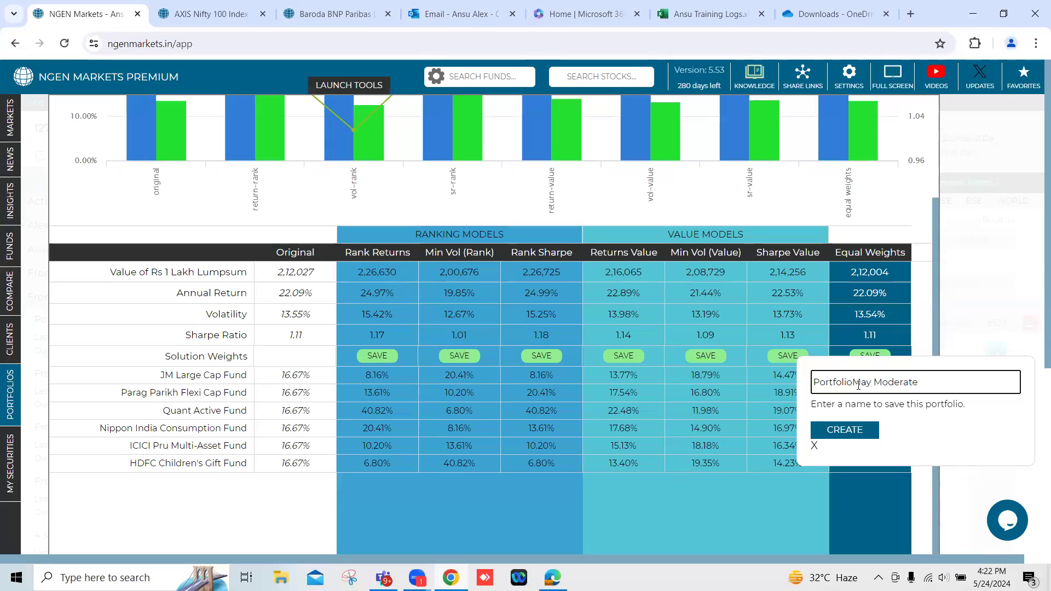
left_click(846, 433)
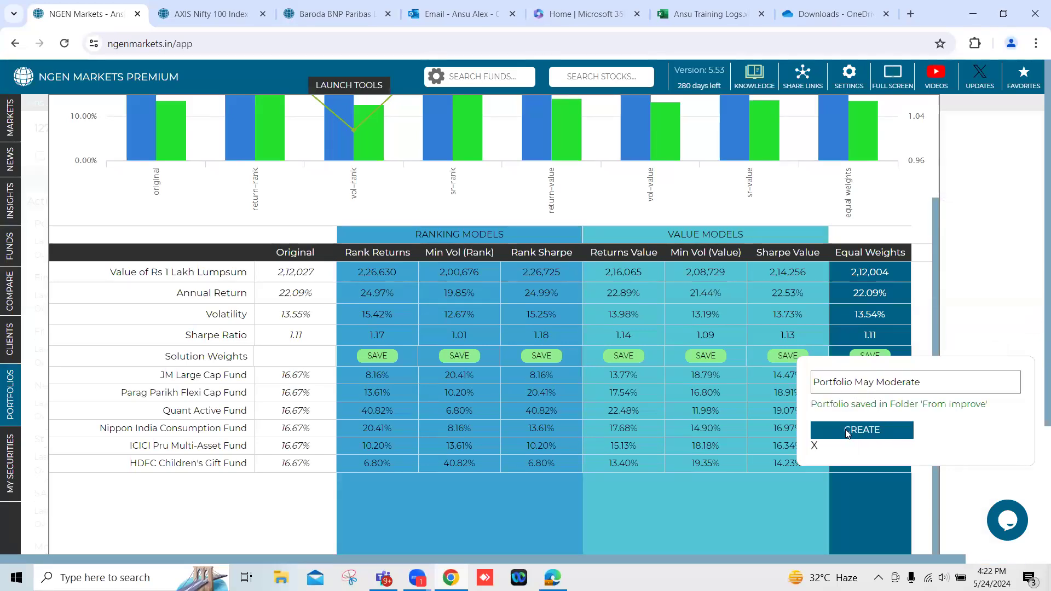
scroll(671, 368, "up", 3)
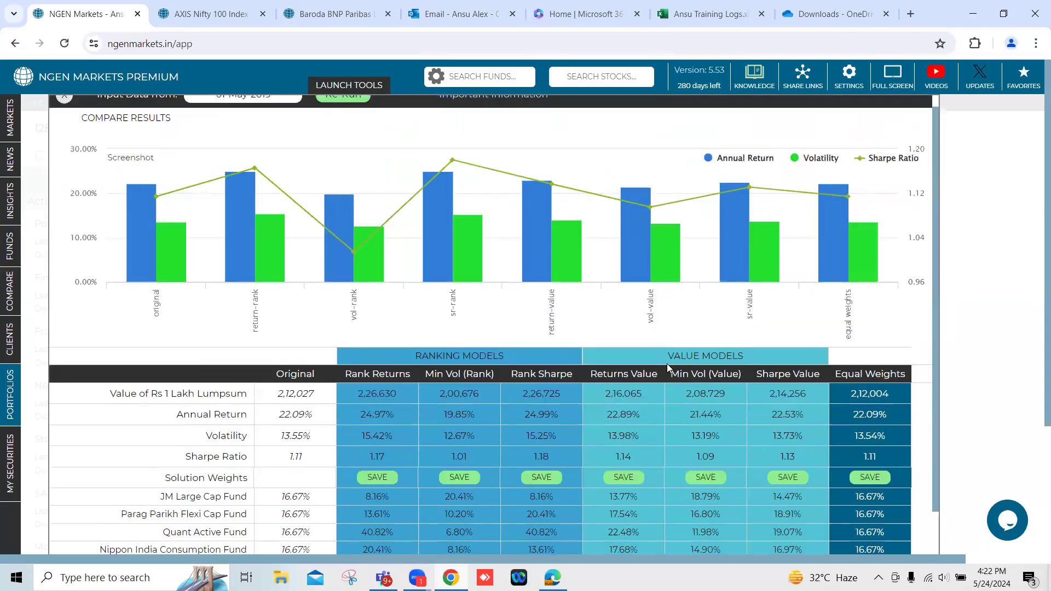
left_click(64, 110)
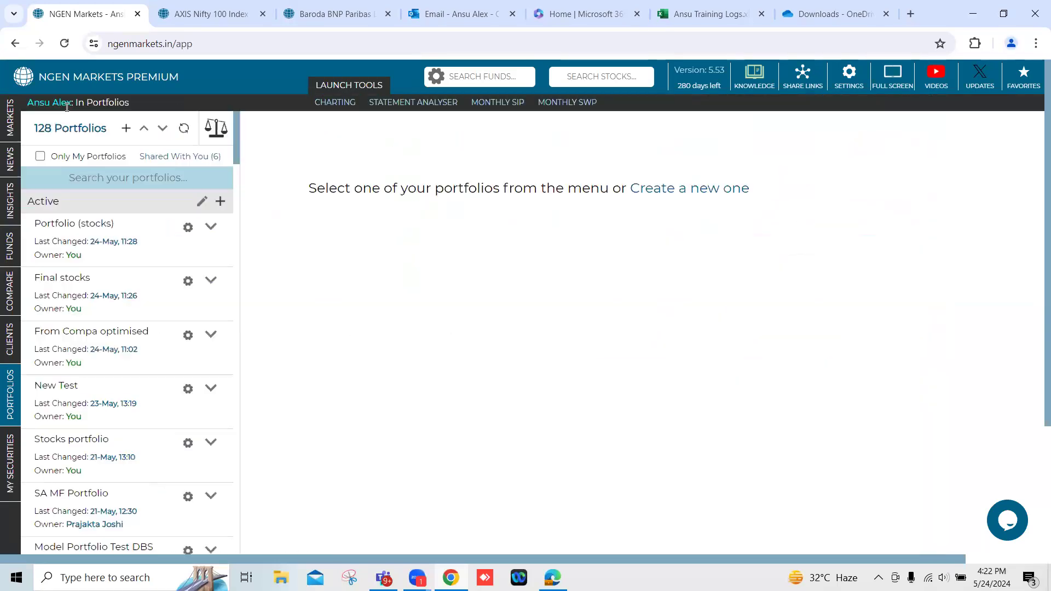
Collapse all portfolio folders, expand From Improve and move Portfolio May Moderate to the Active folder.
mouse_move(24, 362)
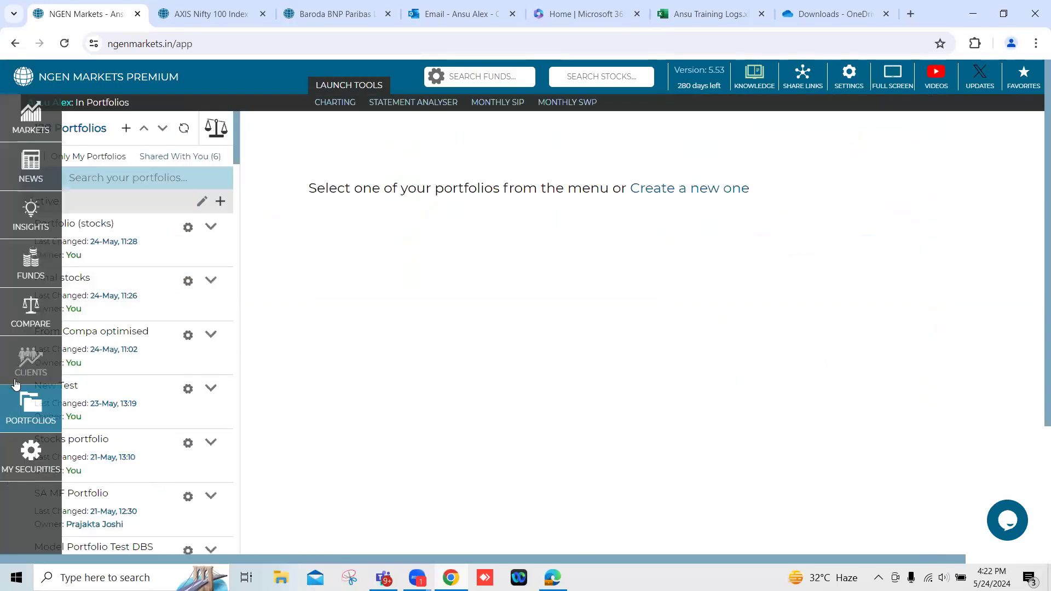
left_click(144, 132)
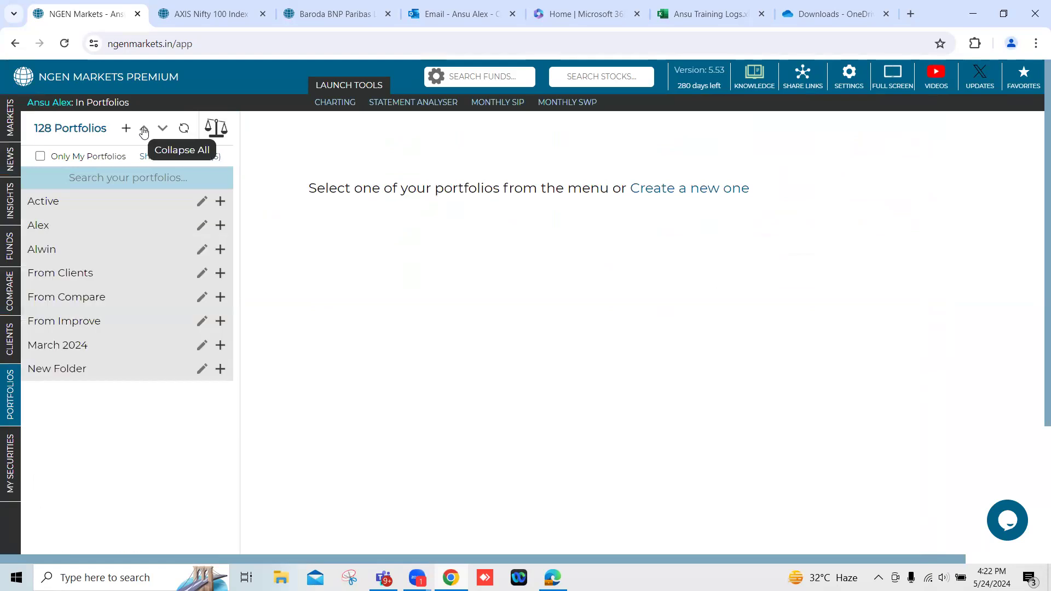
left_click(84, 326)
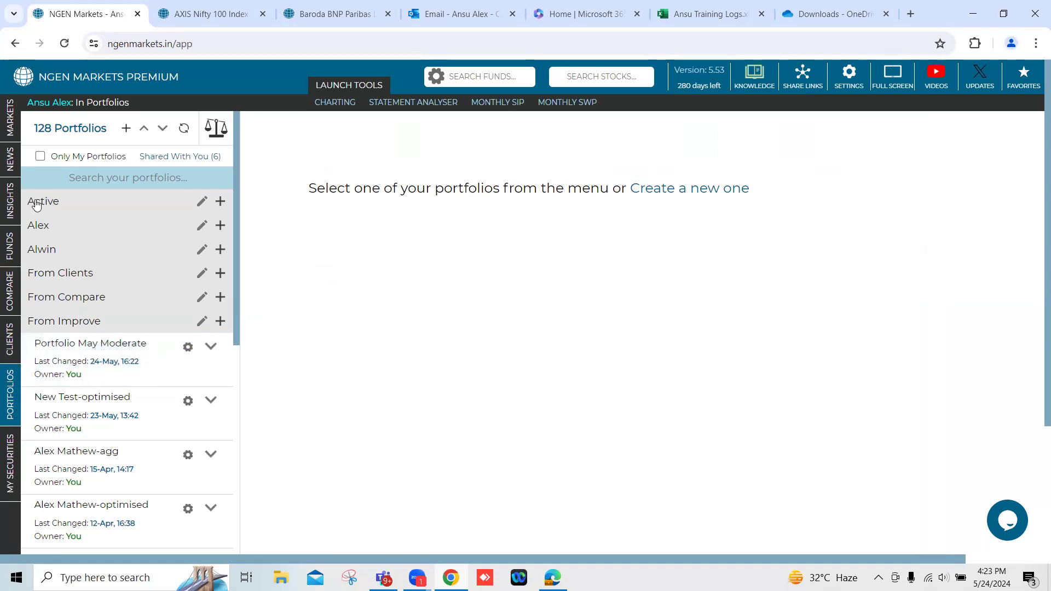
left_click(211, 348)
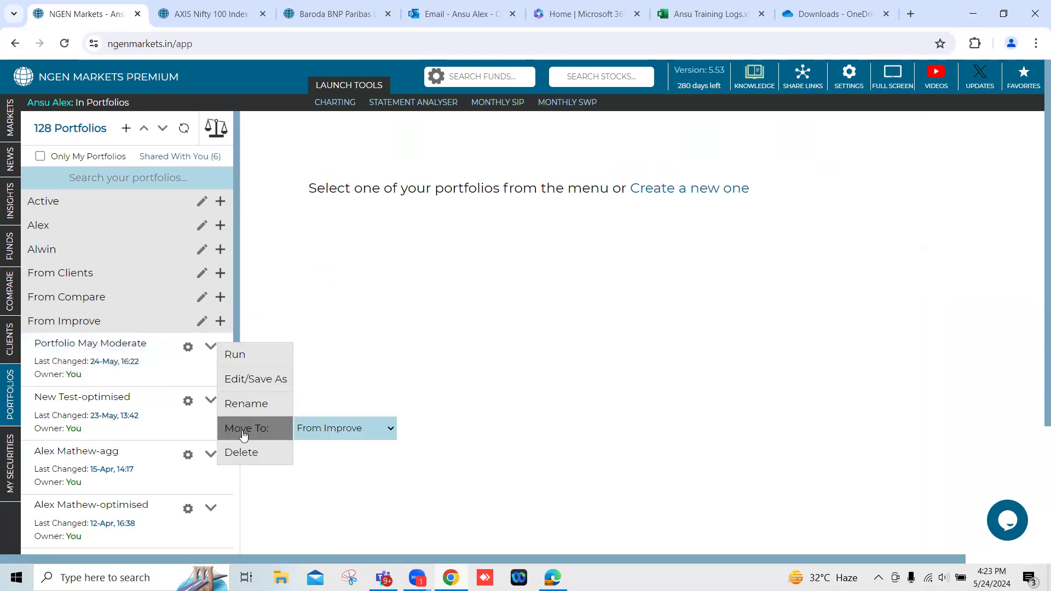
left_click(388, 428)
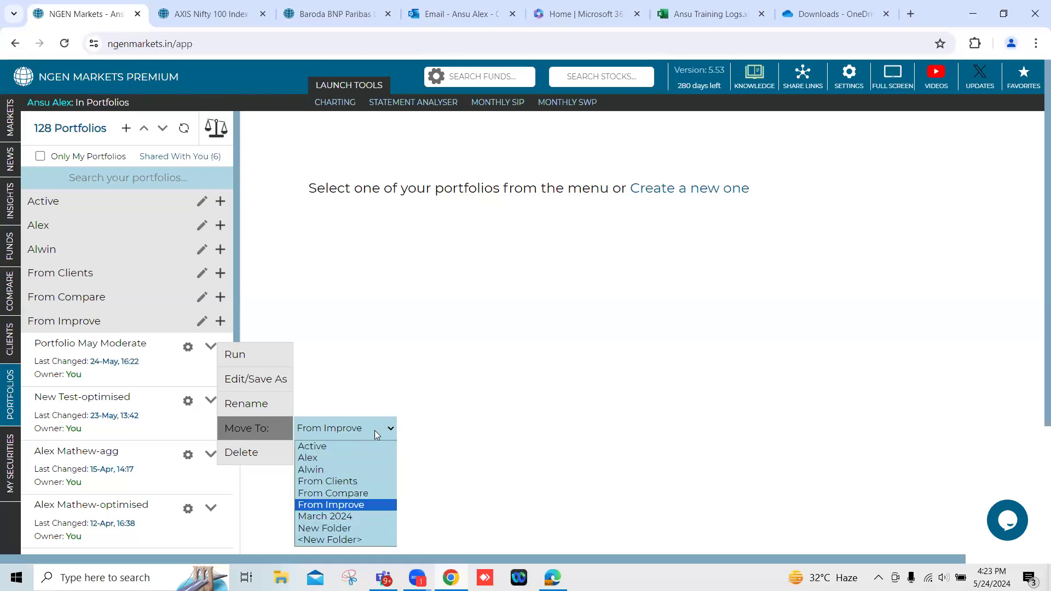
left_click(333, 445)
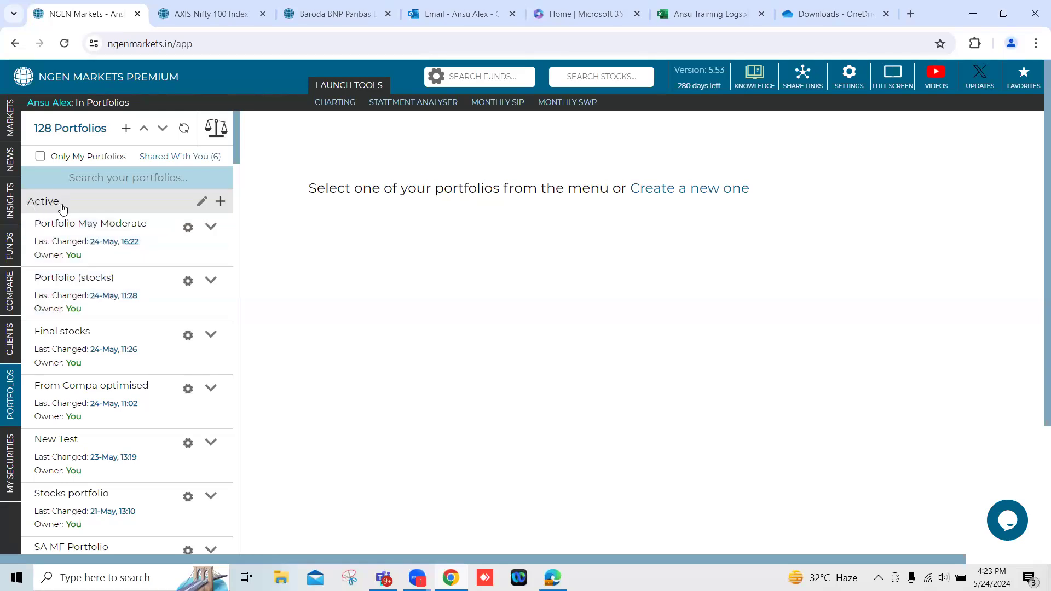
Run Portfolio May Moderate from the Active folder and set its start date to 21-May-2019.
left_click(211, 227)
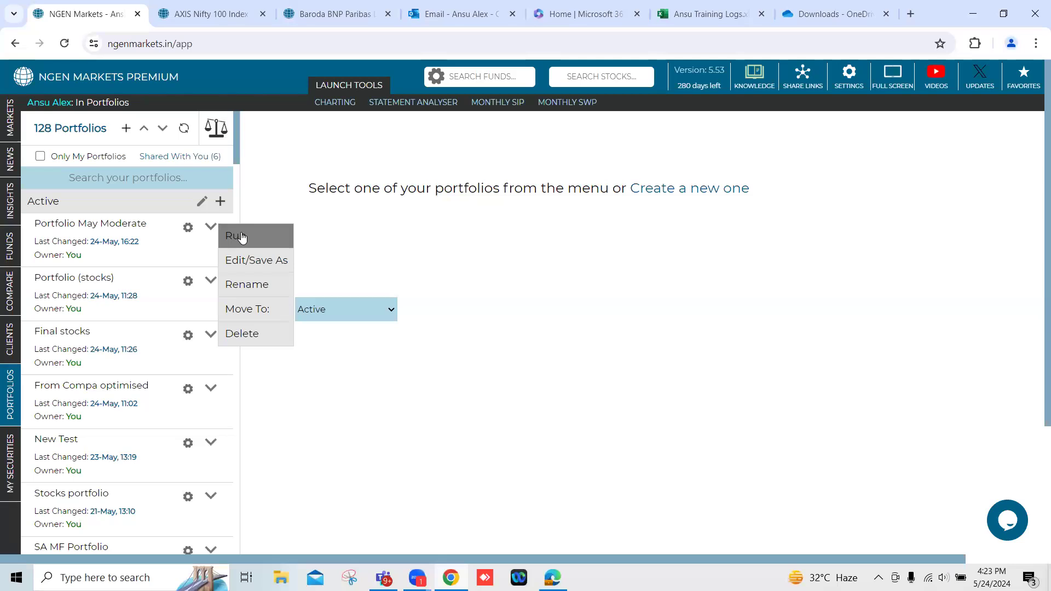
left_click(242, 237)
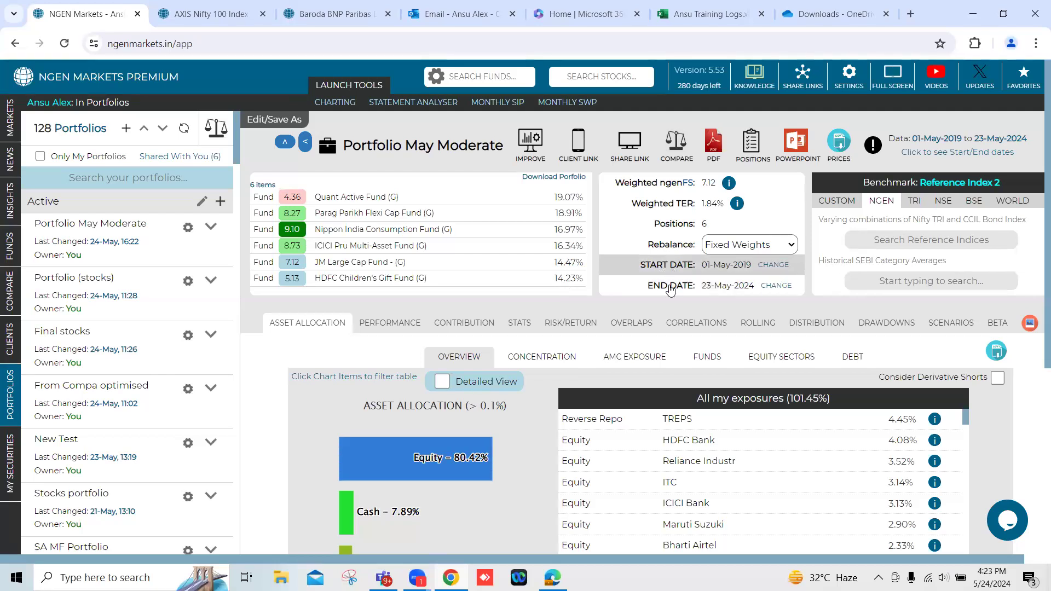
left_click(772, 267)
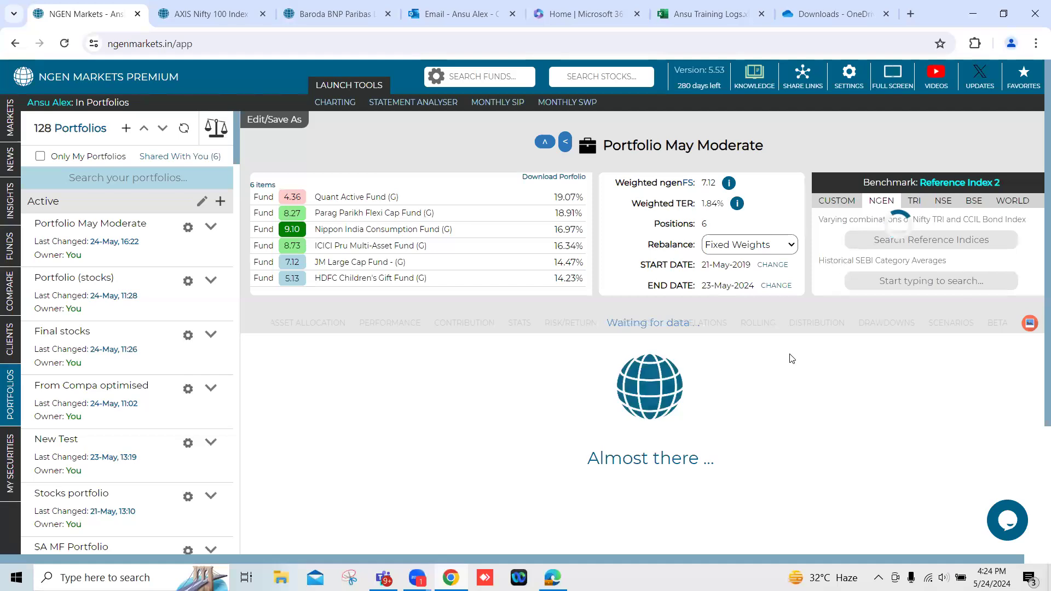
Change the portfolio's benchmark from Reference Index 2 to the NSE index Nifty 500.
left_click_drag(919, 183, 1005, 187)
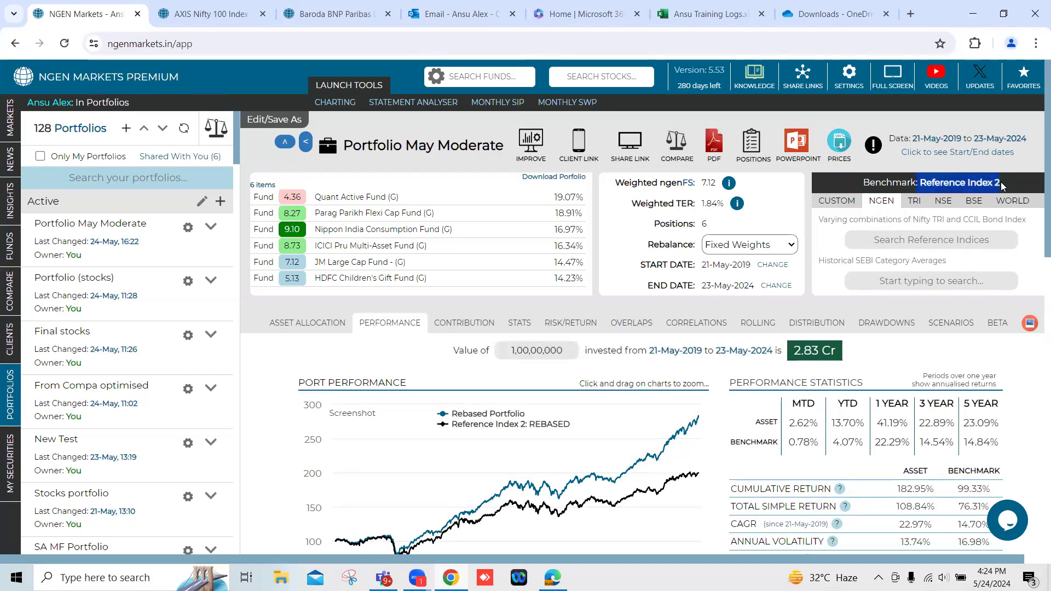
left_click(943, 202)
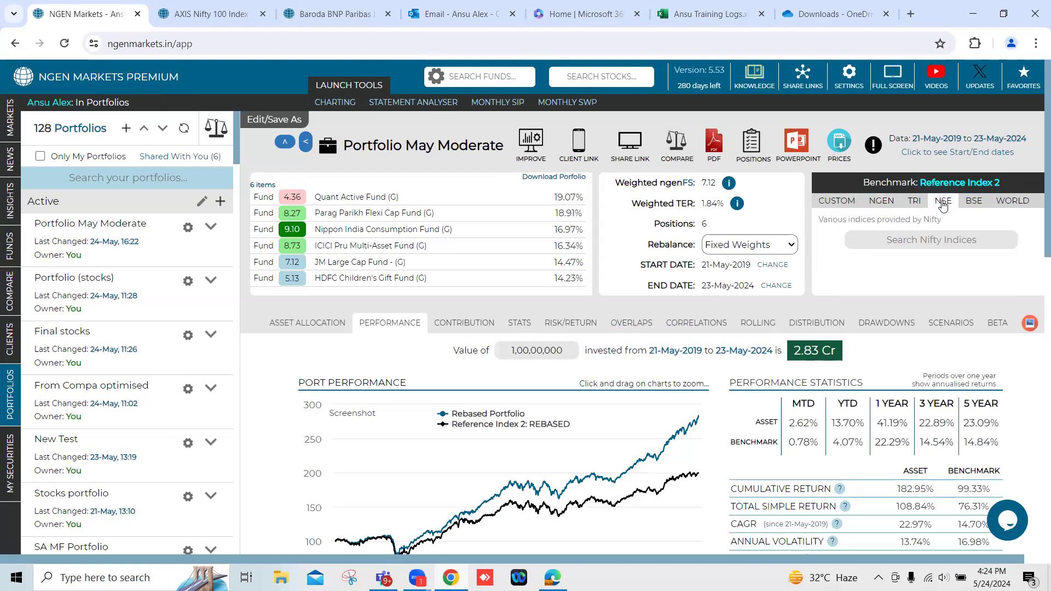
left_click(936, 239)
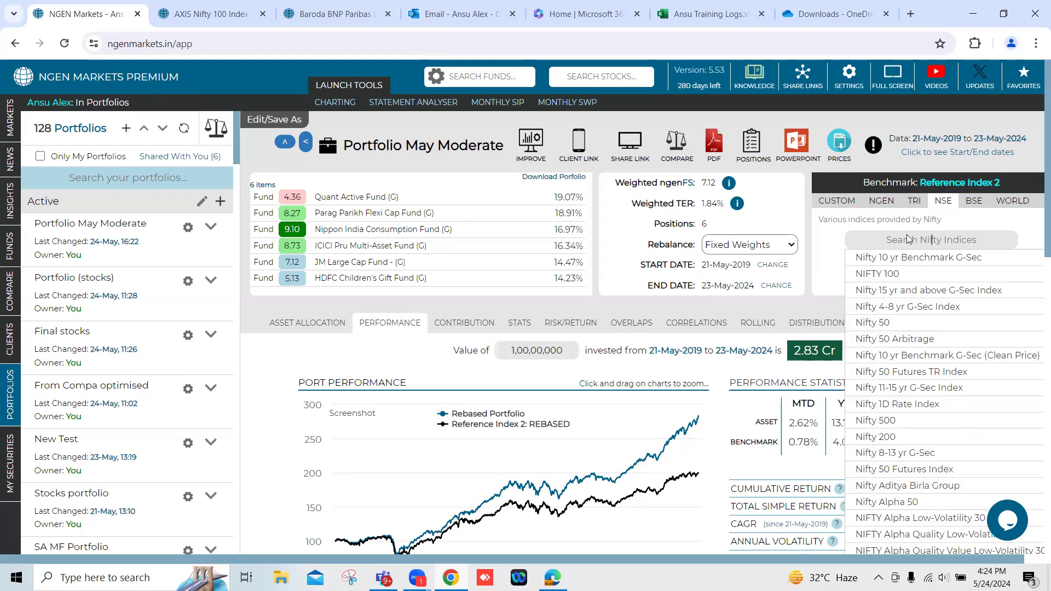
left_click(875, 420)
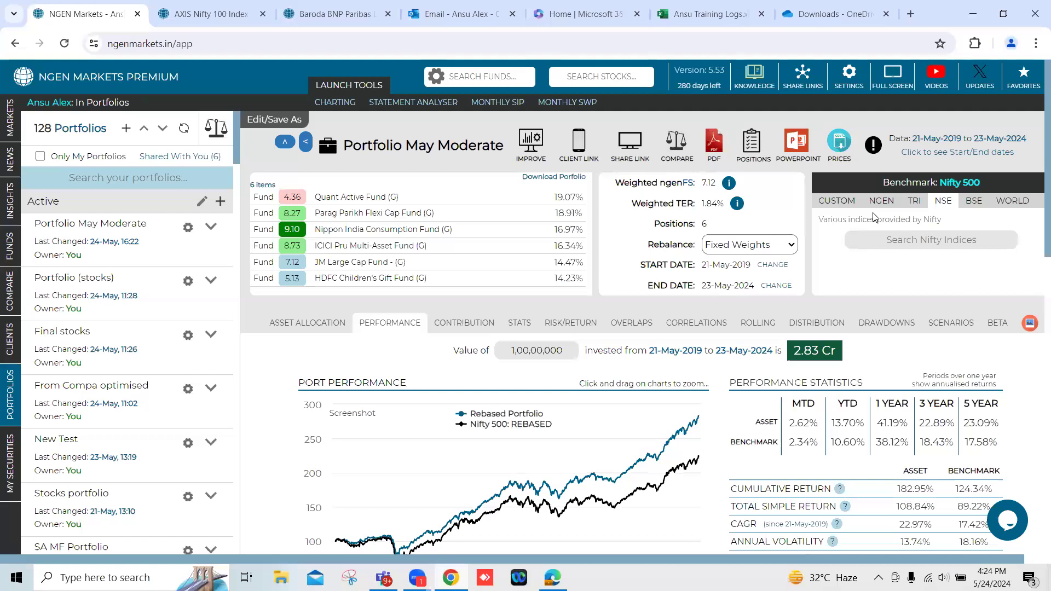
Open the asset allocation overview and examine how the individual funds contribute to the HDFC Bank exposure.
left_click(309, 324)
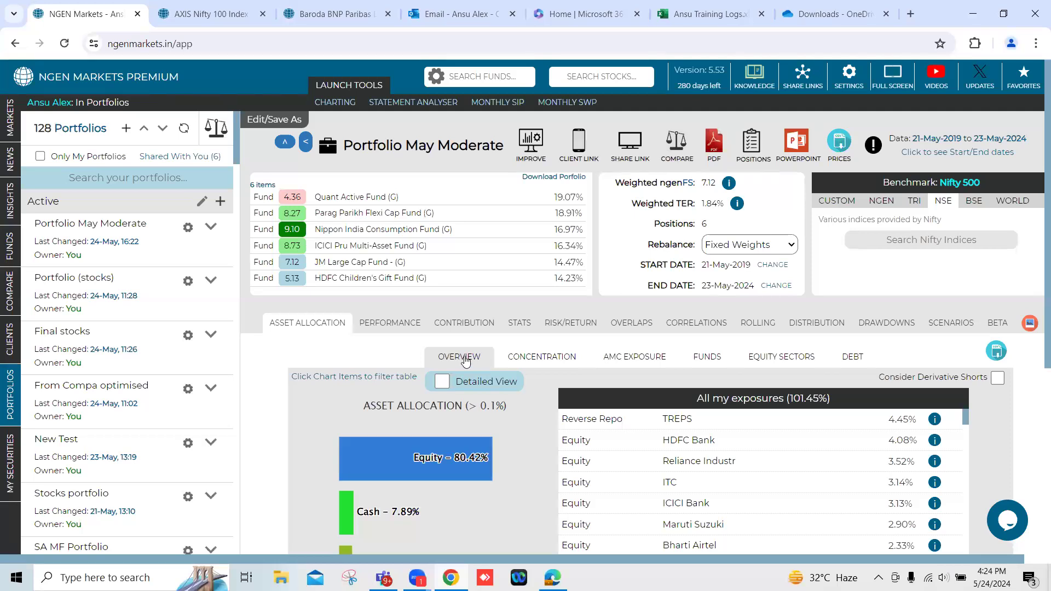
scroll(498, 413, "down", 3)
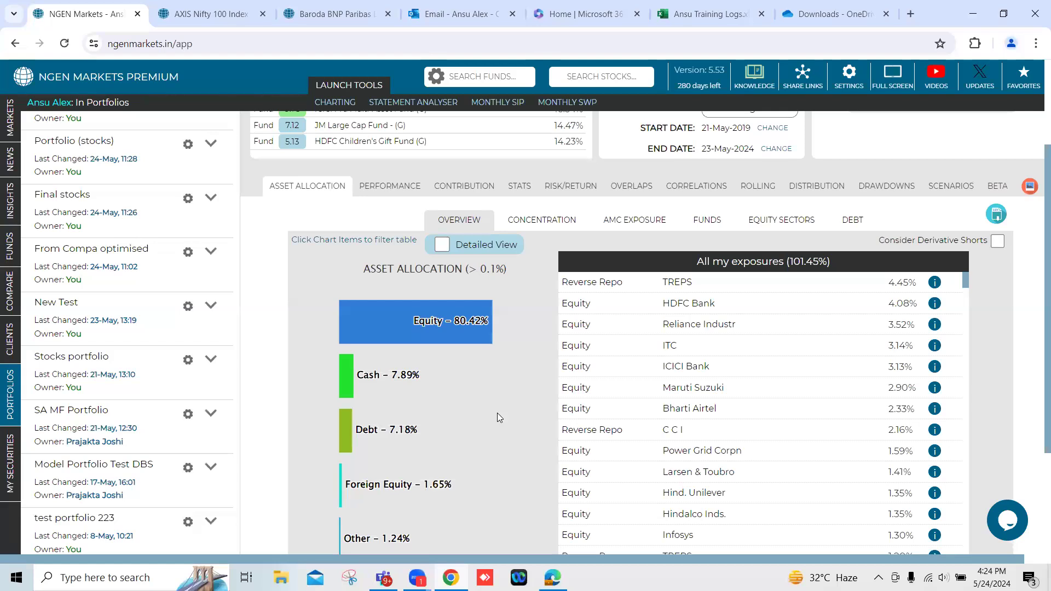
scroll(497, 413, "down", 1)
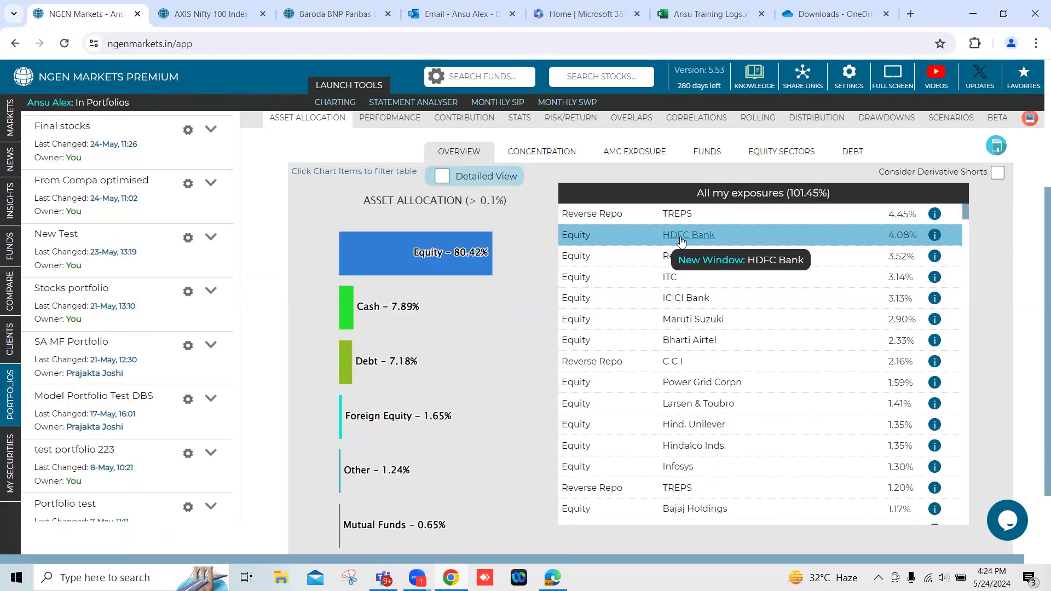
double_click(901, 235)
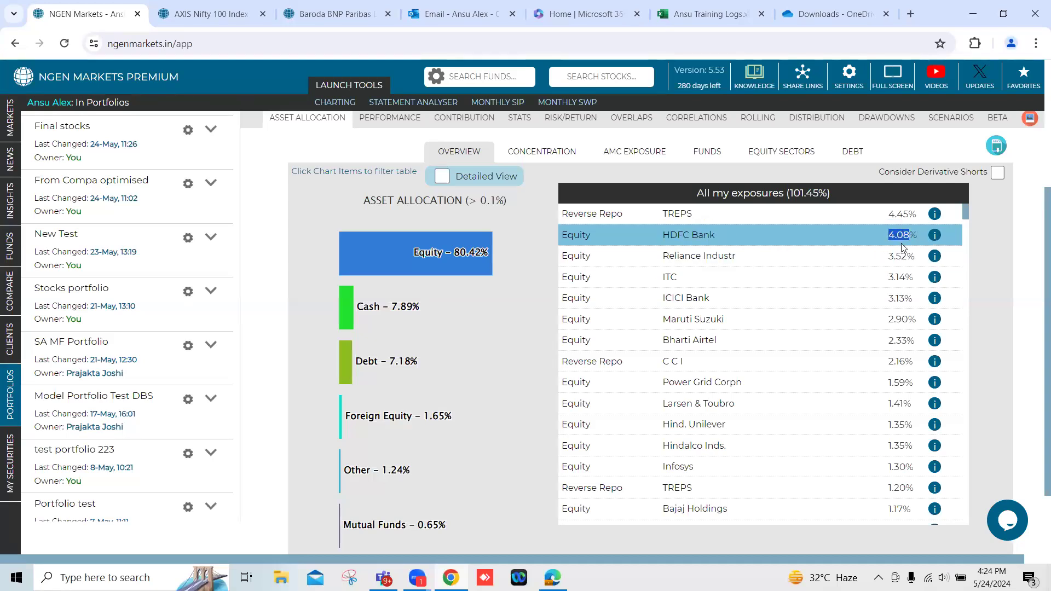
left_click(934, 236)
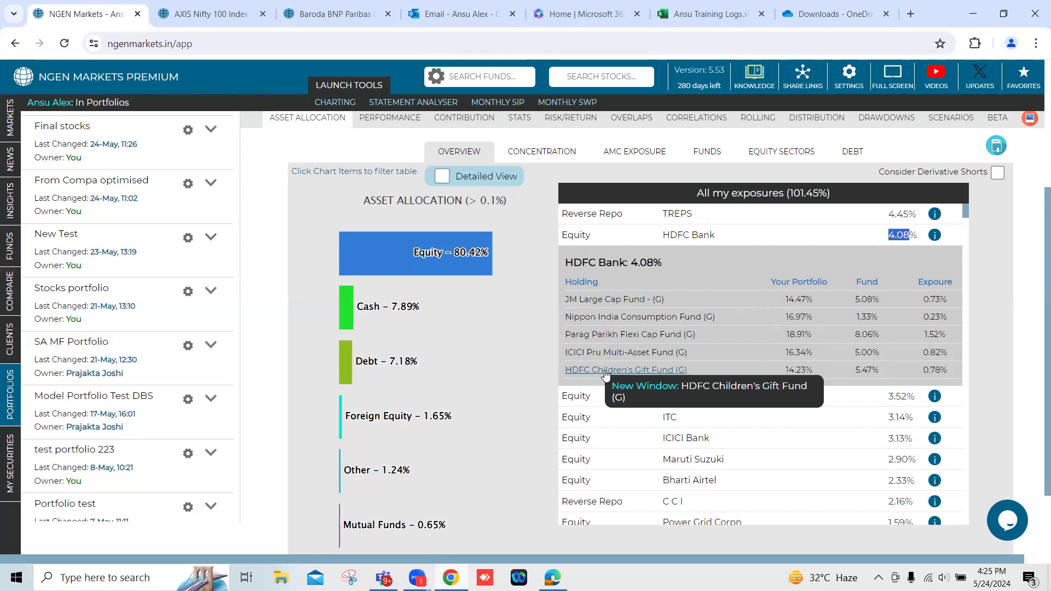
scroll(486, 332, "up", 4)
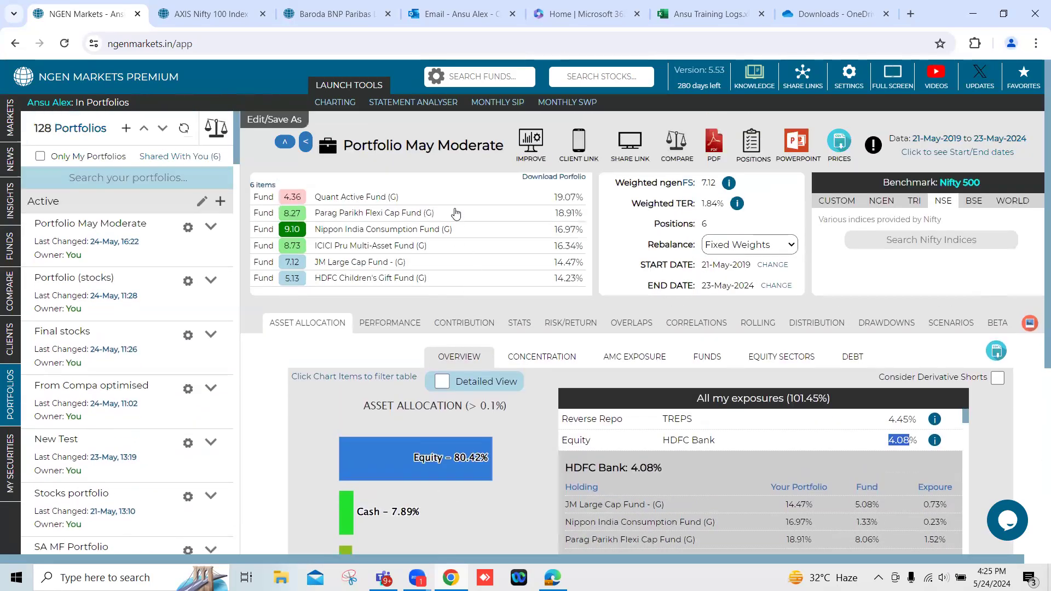
scroll(501, 303, "down", 3)
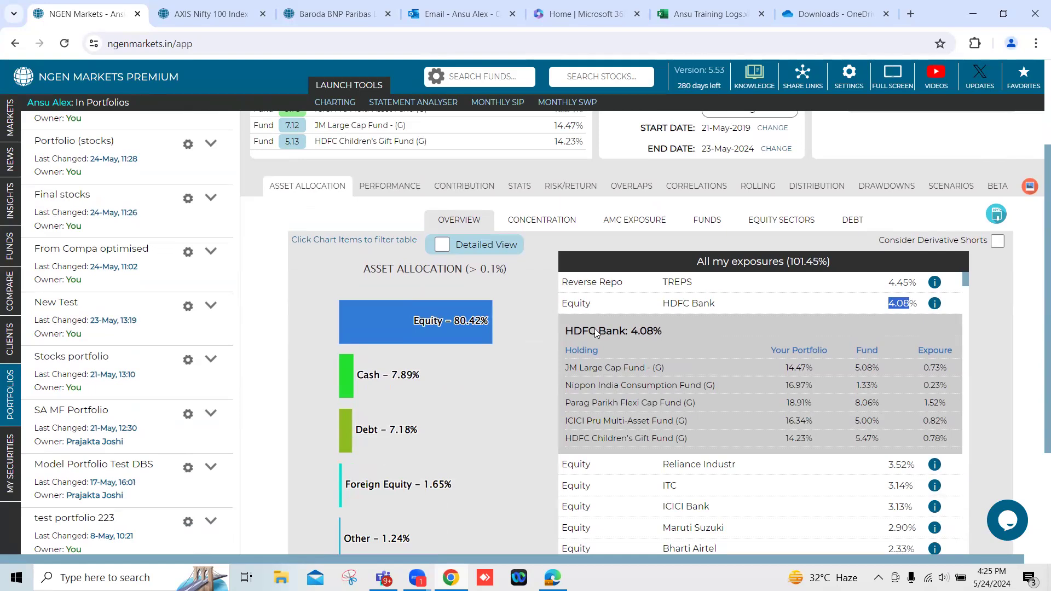
Examine the position concentration and the equity market cap exposures as % of total portfolio, checking them against the asset allocation overview.
left_click(537, 223)
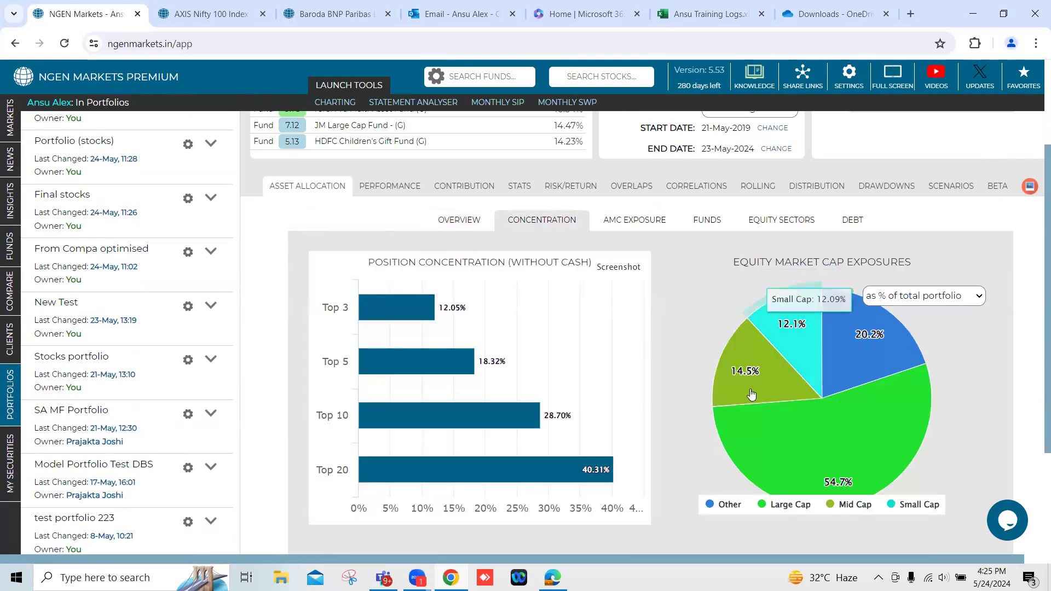
mouse_move(821, 321)
mouse_move(850, 328)
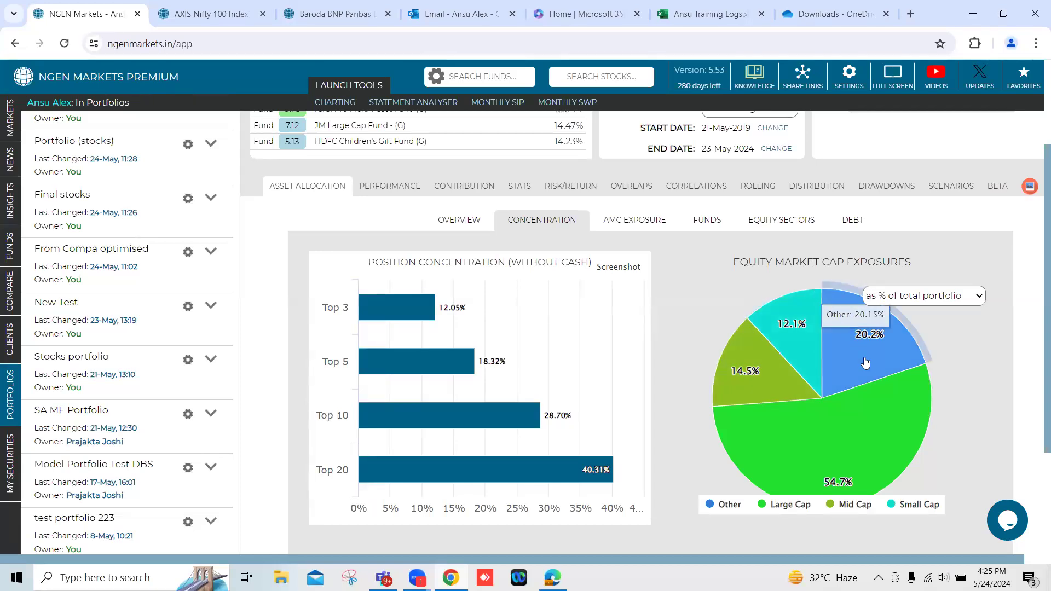
mouse_move(869, 417)
mouse_move(780, 338)
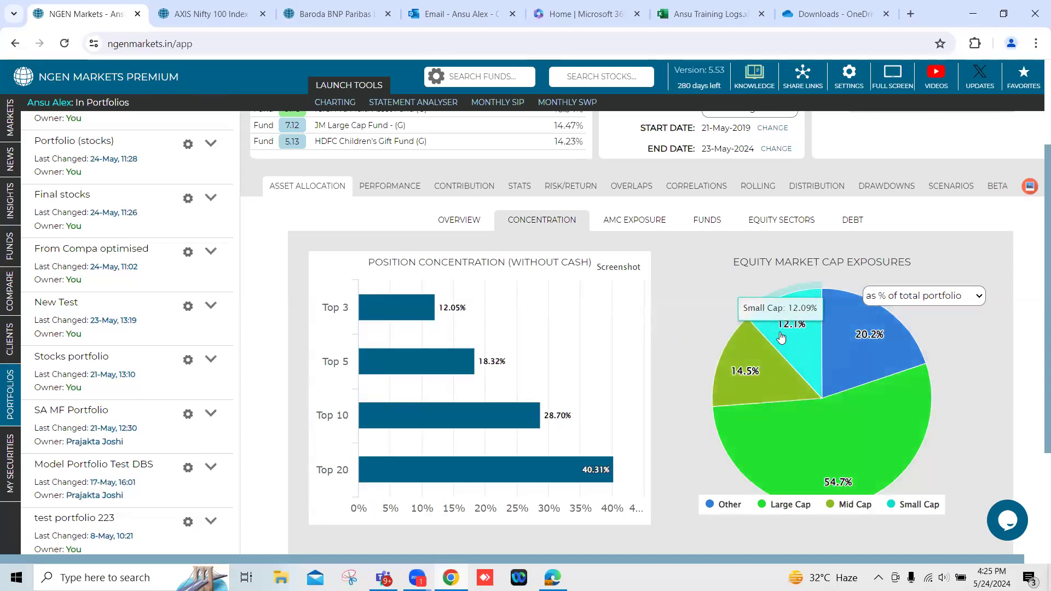
left_click(447, 222)
mouse_move(448, 331)
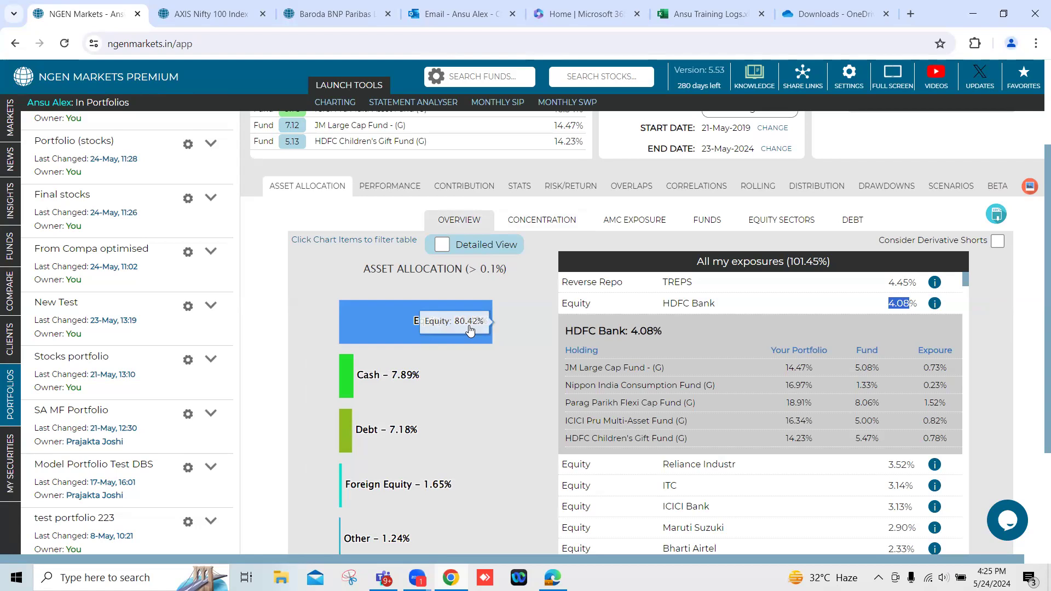
left_click(523, 221)
mouse_move(864, 403)
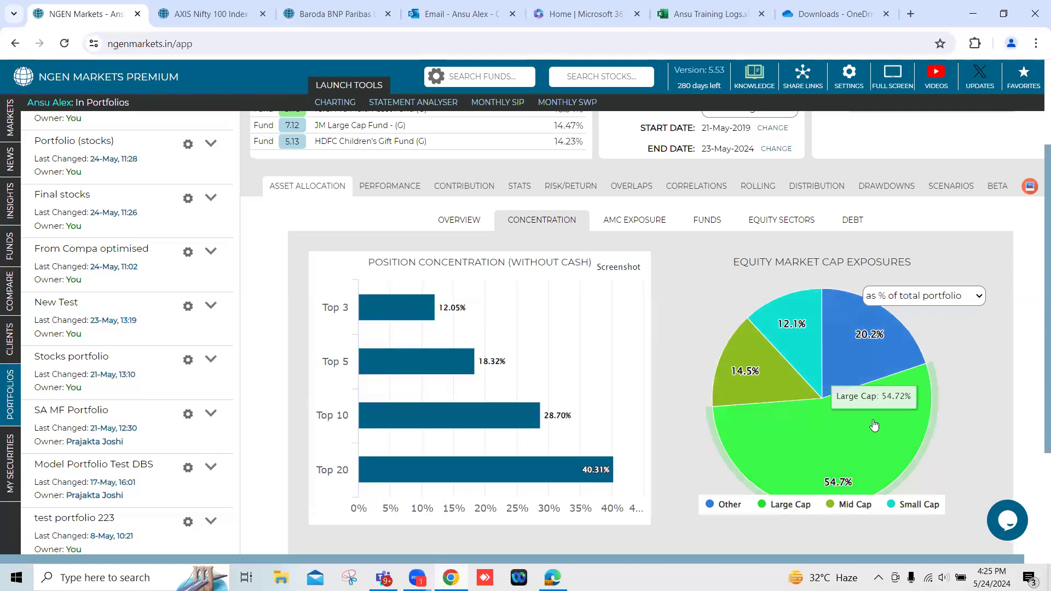
Examine the large, mid and small cap slices of the equity market cap exposures against the equity, cash and debt shares in the overview.
mouse_move(747, 384)
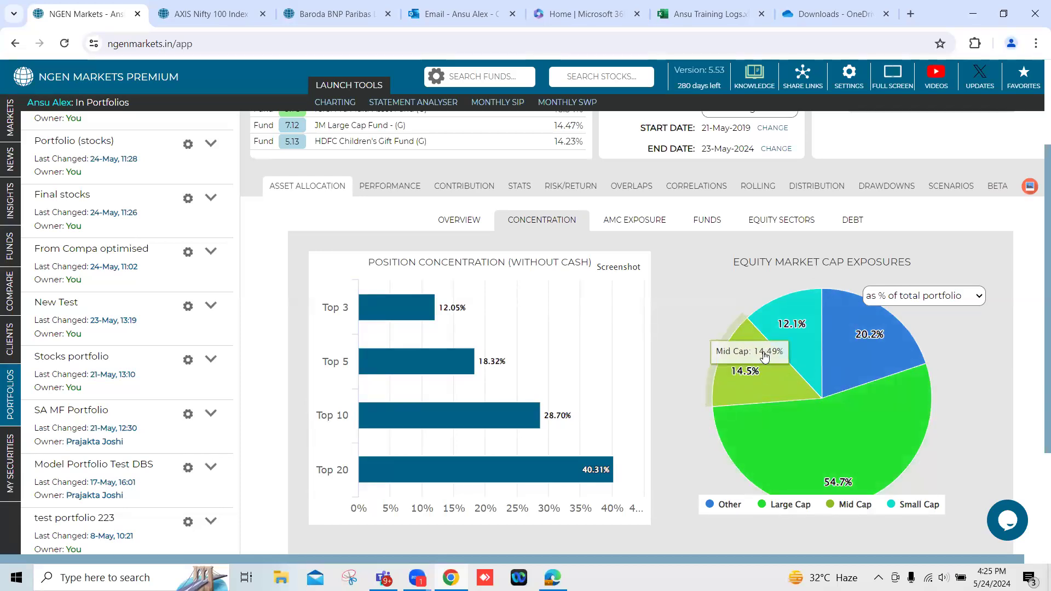
mouse_move(787, 325)
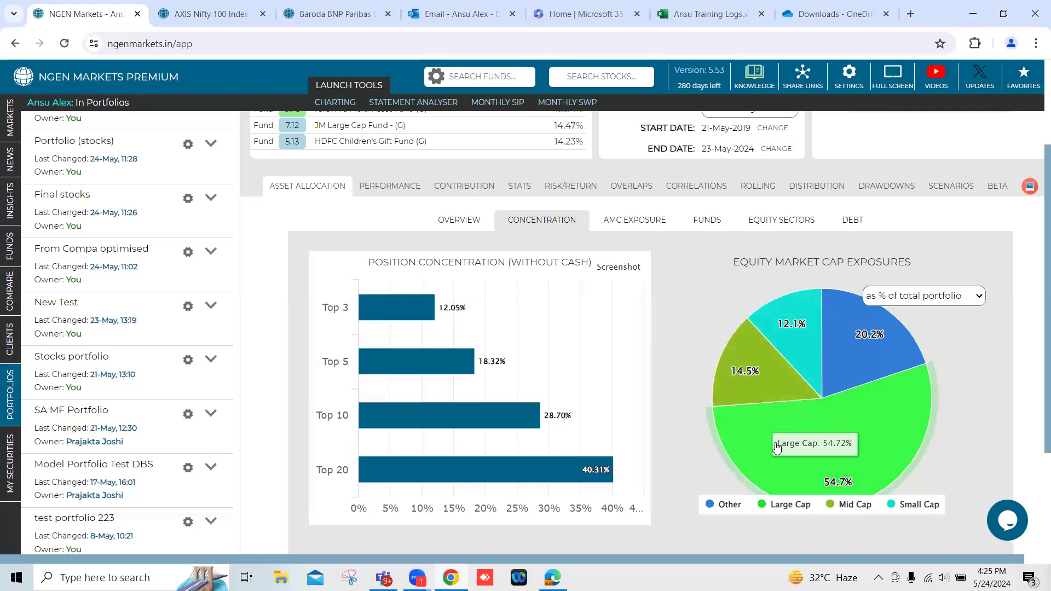
left_click(463, 223)
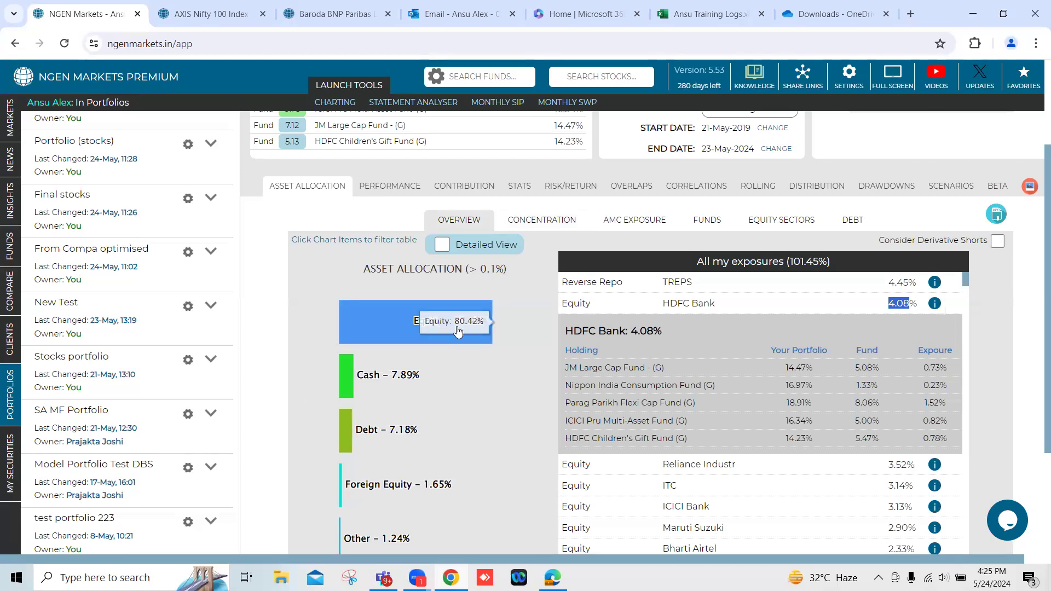
scroll(429, 363, "down", 1)
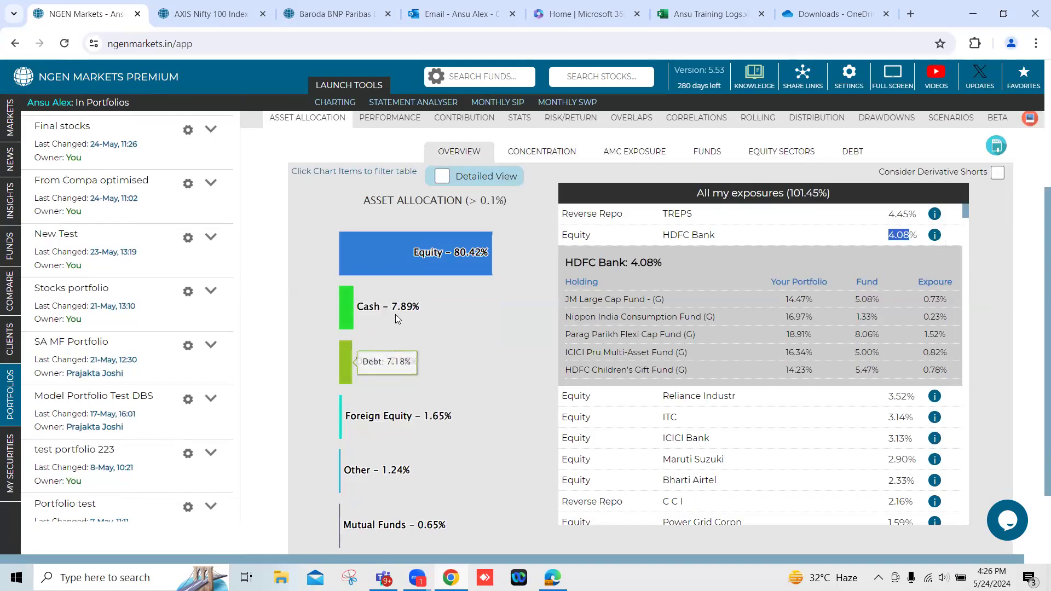
scroll(415, 433, "up", 1)
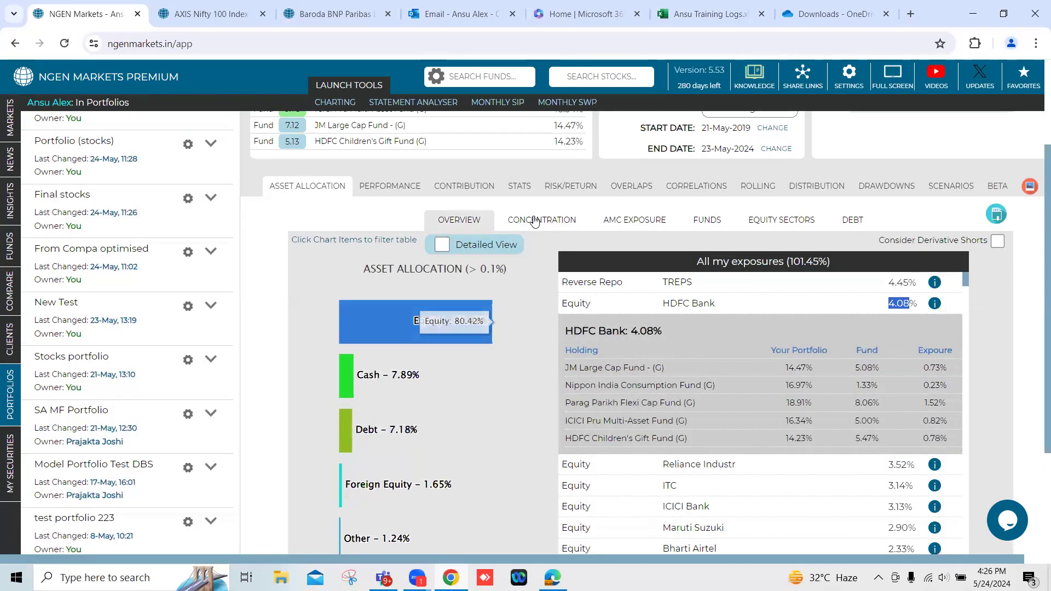
left_click(533, 222)
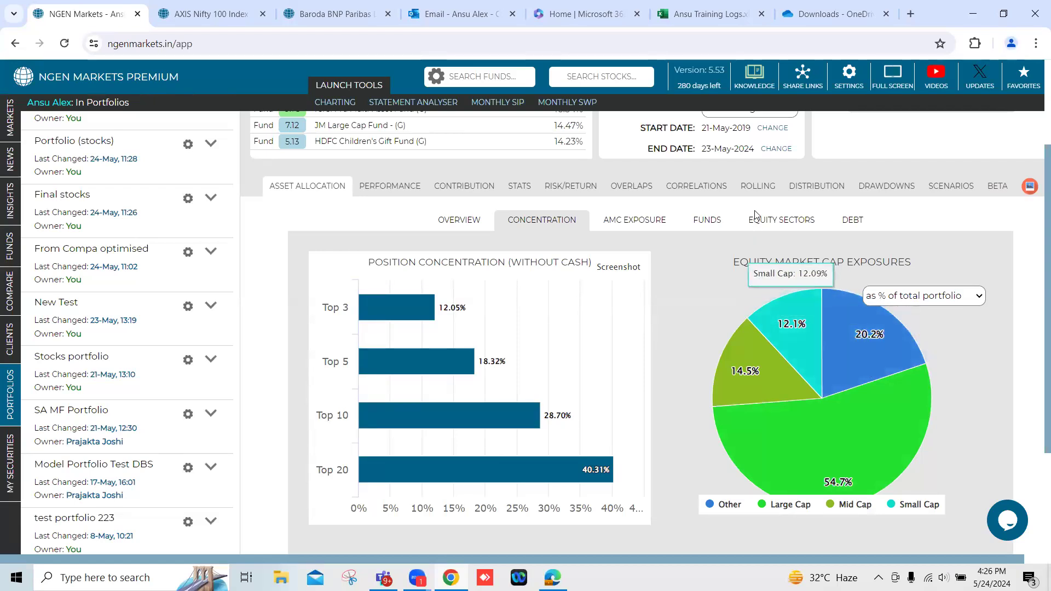
Open the equity sector exposures and filter the list to the stocks in the Banks sector.
left_click(768, 225)
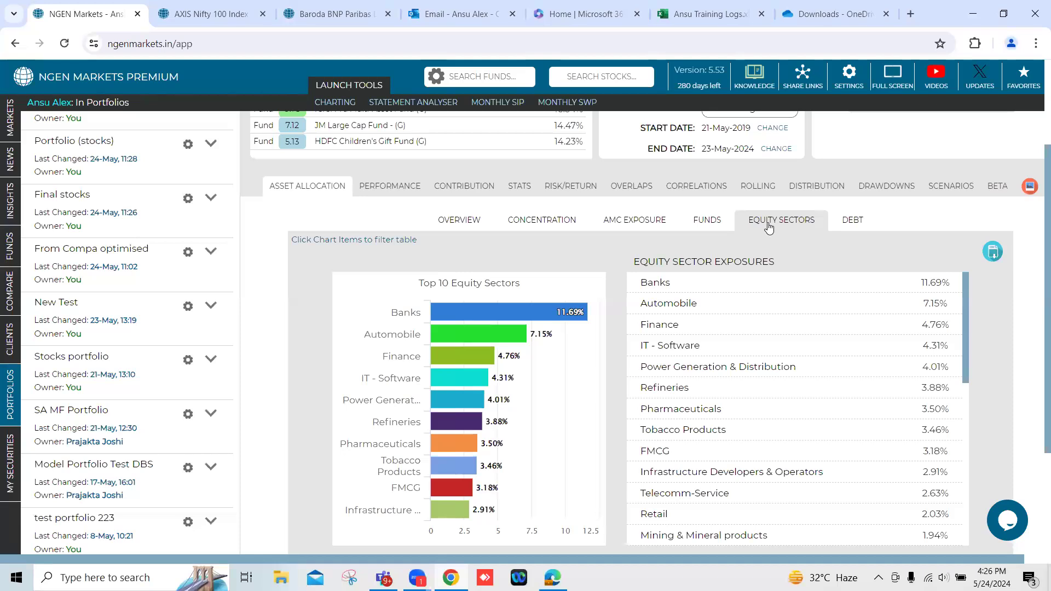
mouse_move(519, 317)
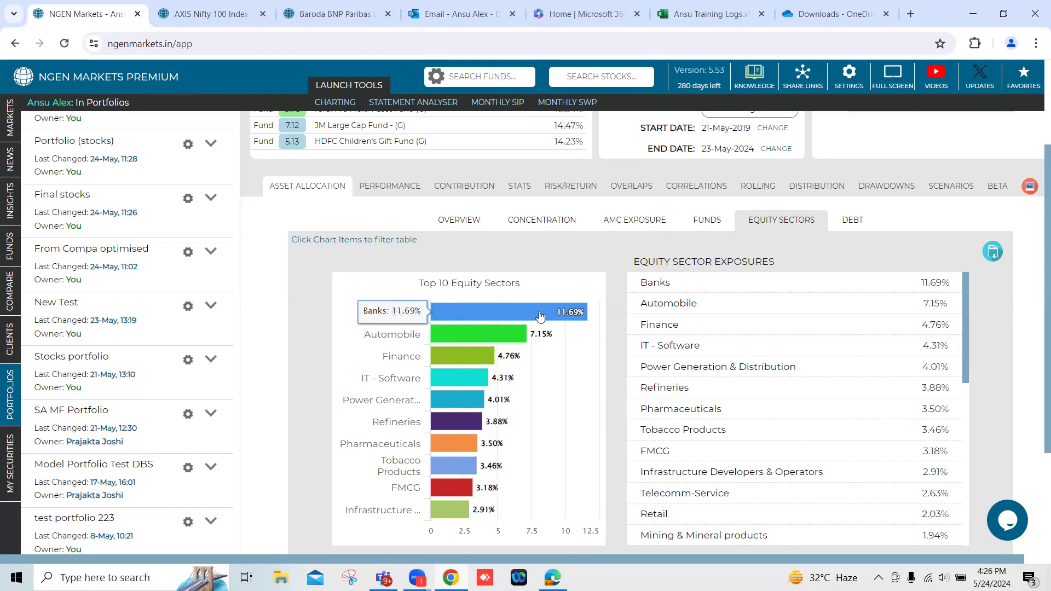
left_click(540, 316)
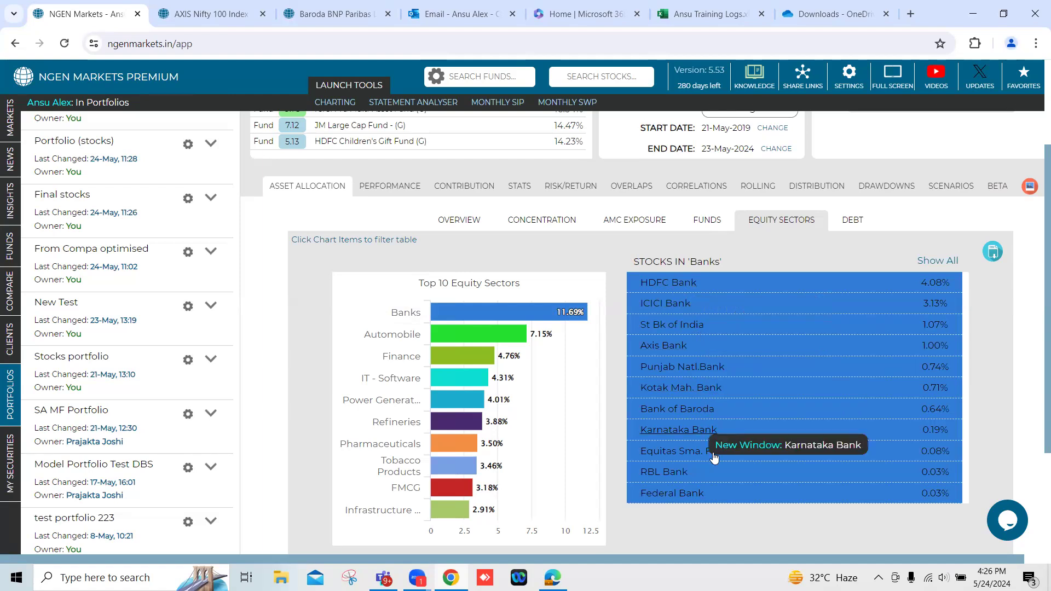
left_click_drag(693, 261, 714, 260)
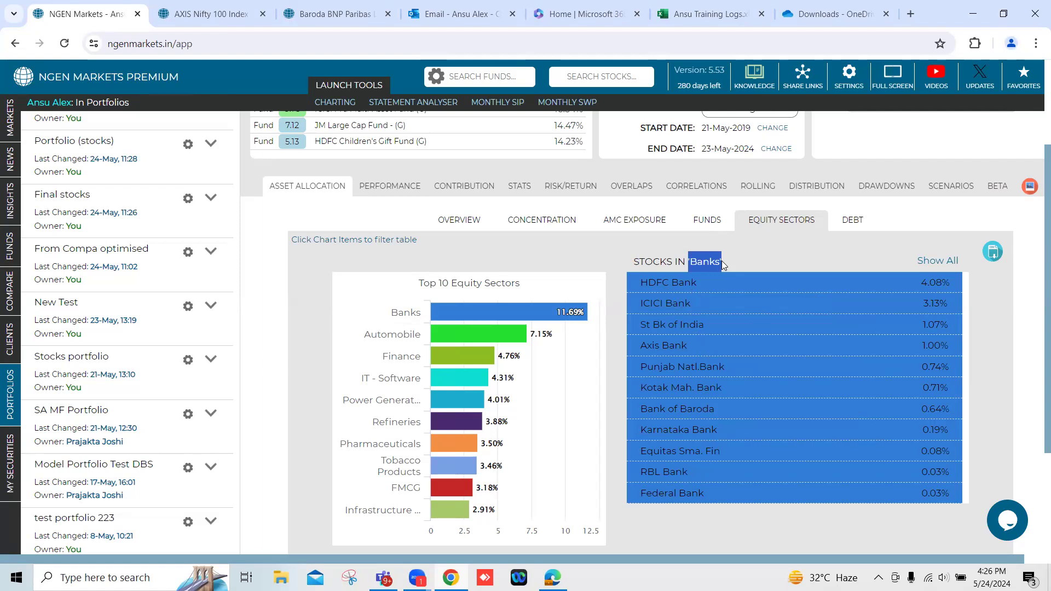
Open the portfolio's performance view and compare its cumulative return with that of the Nifty 500 benchmark.
scroll(721, 261, "up", 3)
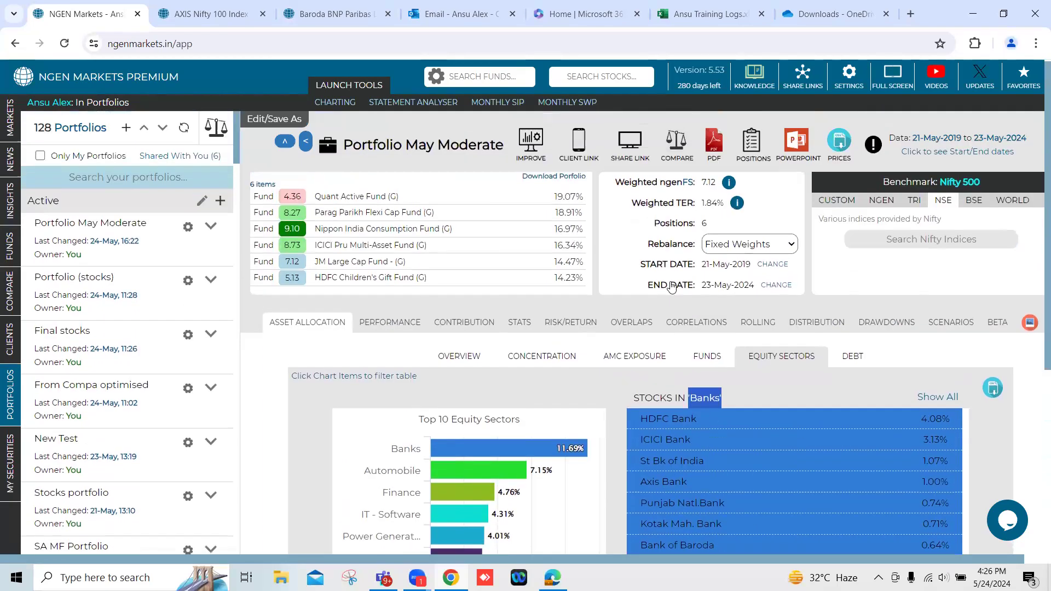
left_click(402, 323)
scroll(610, 423, "down", 2)
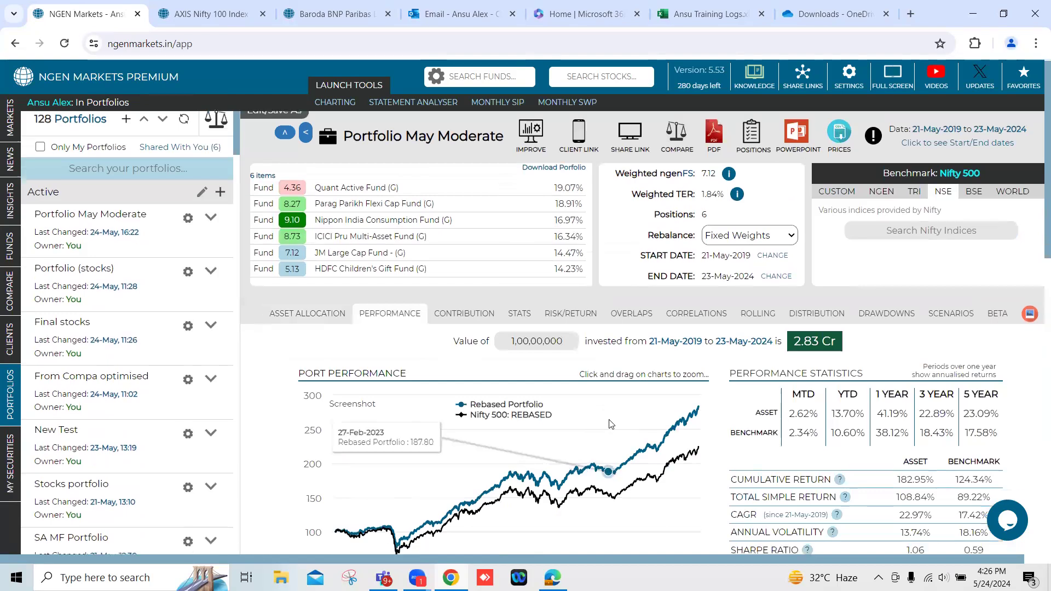
scroll(611, 423, "down", 2)
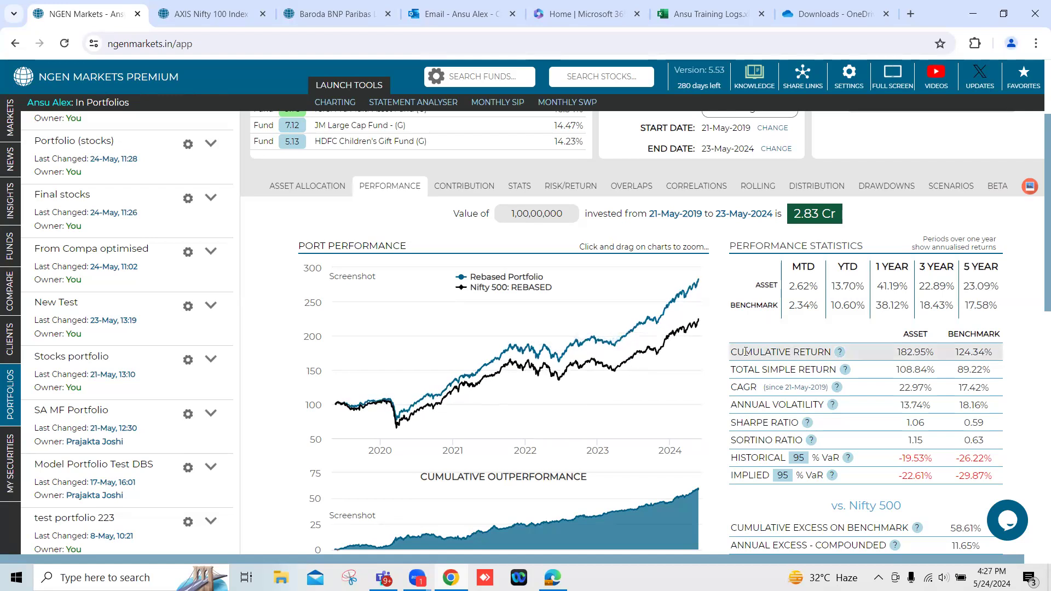
left_click_drag(731, 351, 830, 350)
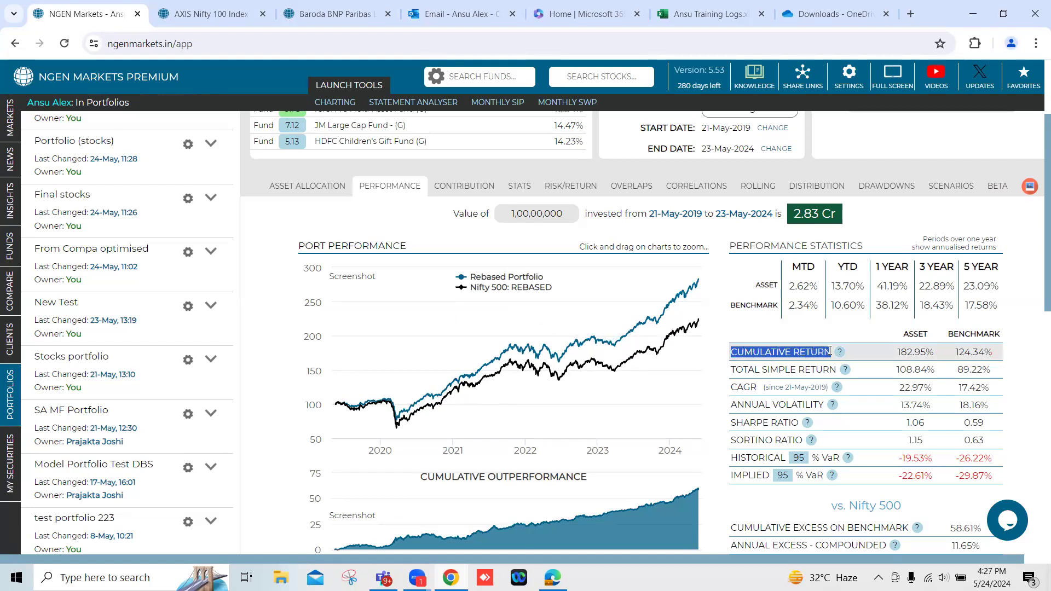
double_click(909, 351)
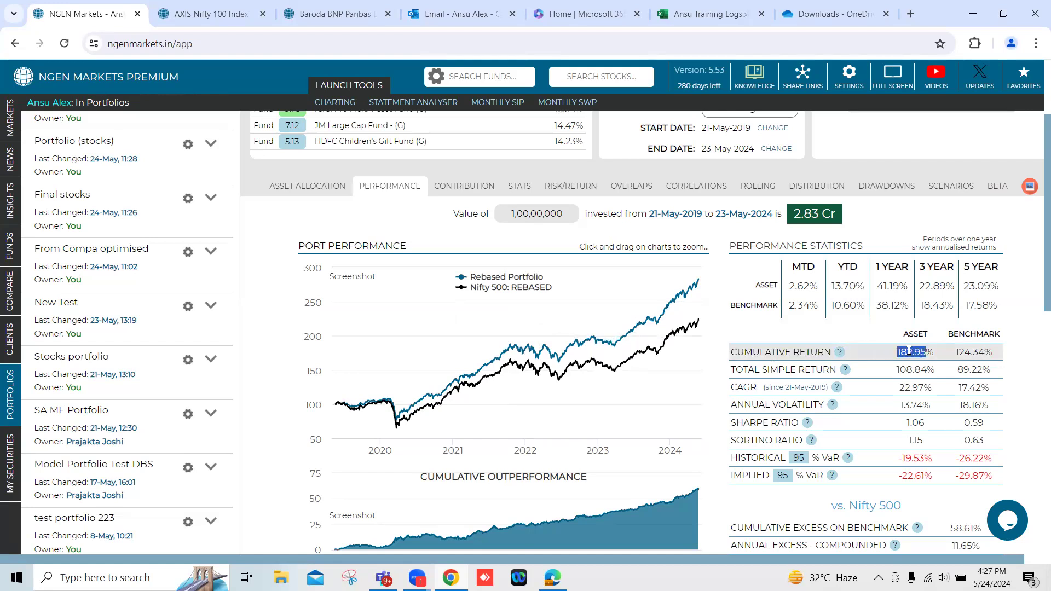
double_click(972, 351)
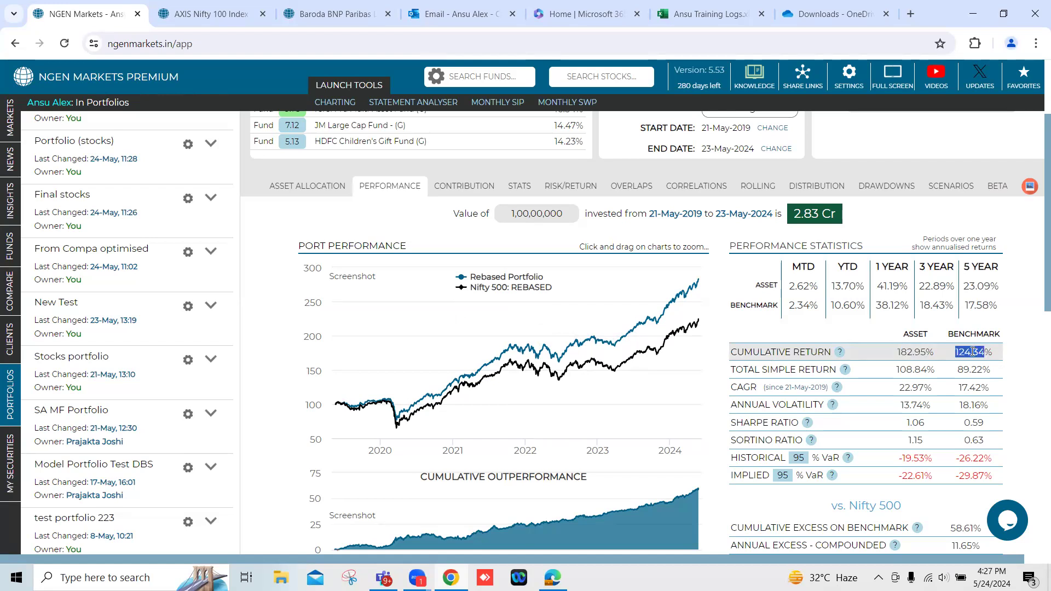
double_click(910, 351)
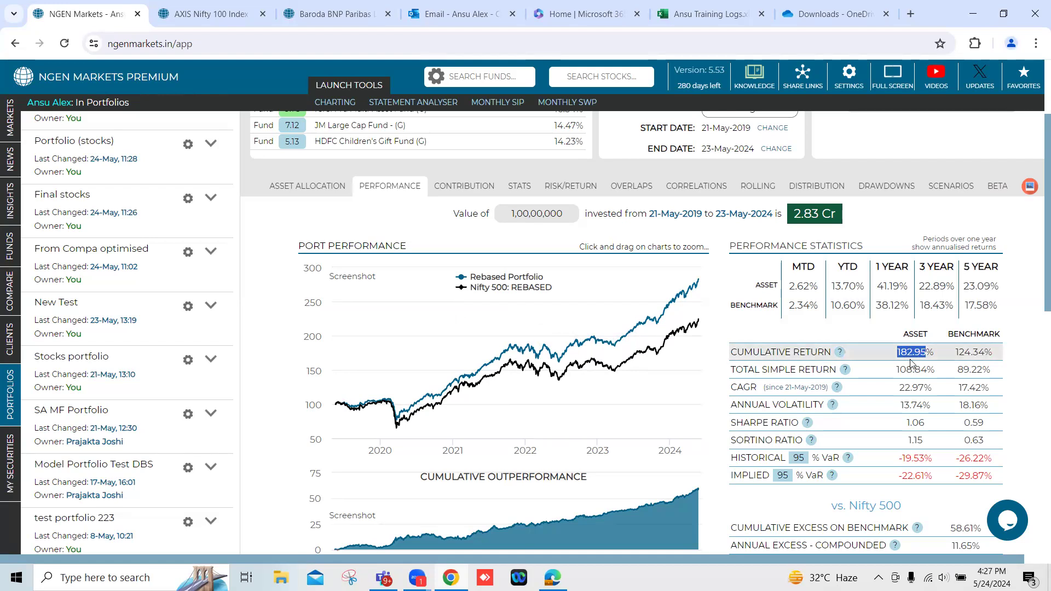
double_click(970, 352)
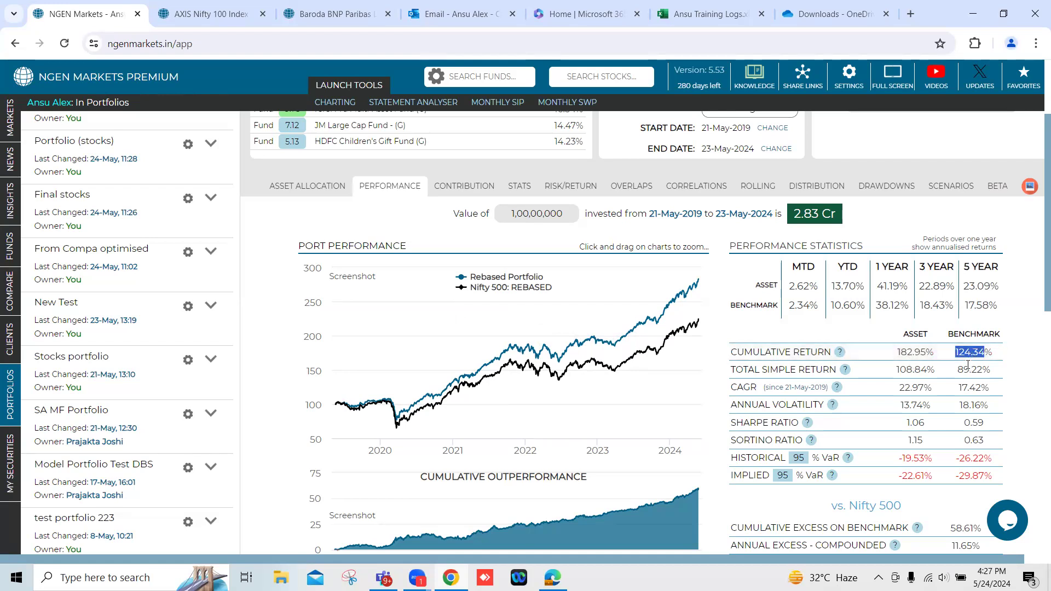
Compare the portfolio's annual volatility with the benchmark's and weigh it against the cumulative return.
scroll(967, 364, "down", 1)
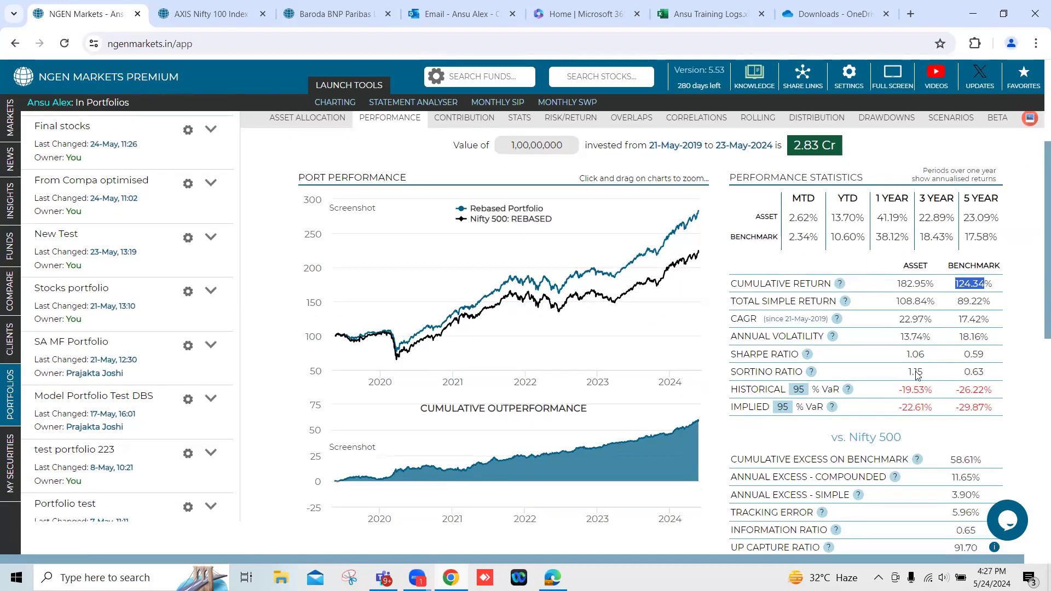
left_click_drag(731, 336, 823, 334)
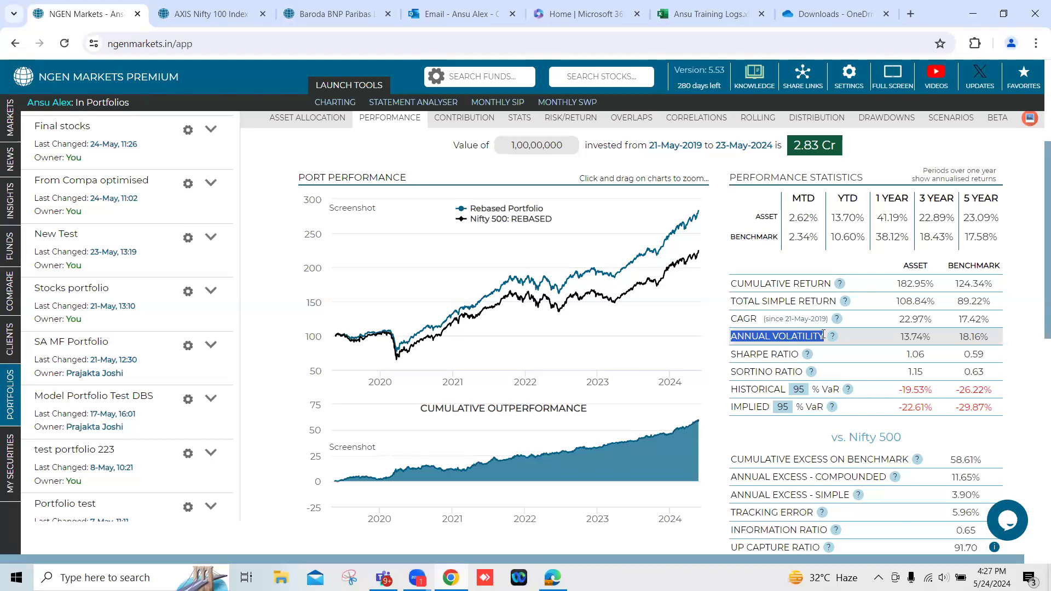
left_click(907, 335)
double_click(907, 335)
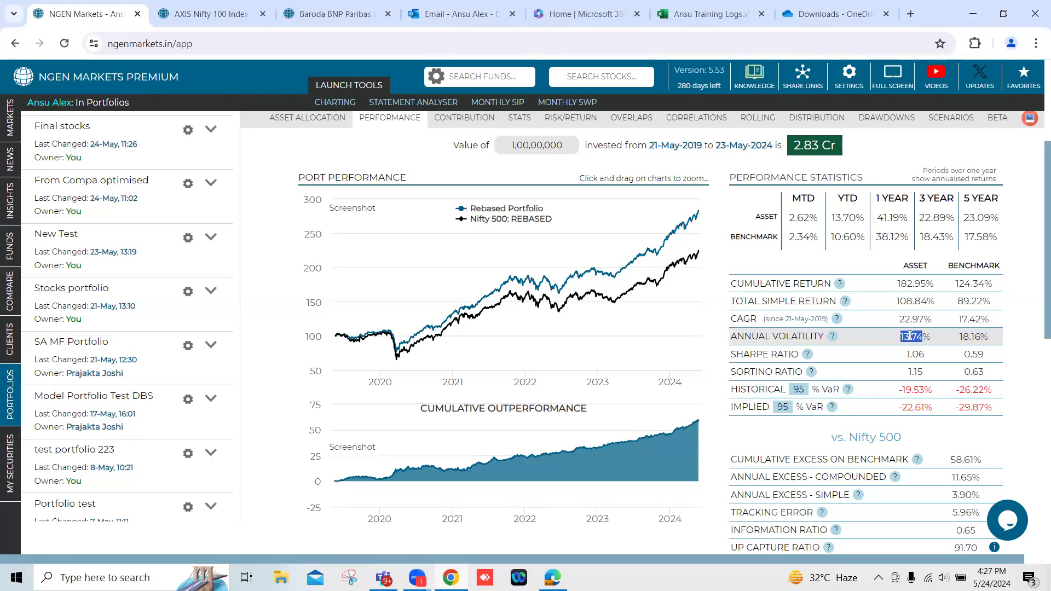
double_click(969, 336)
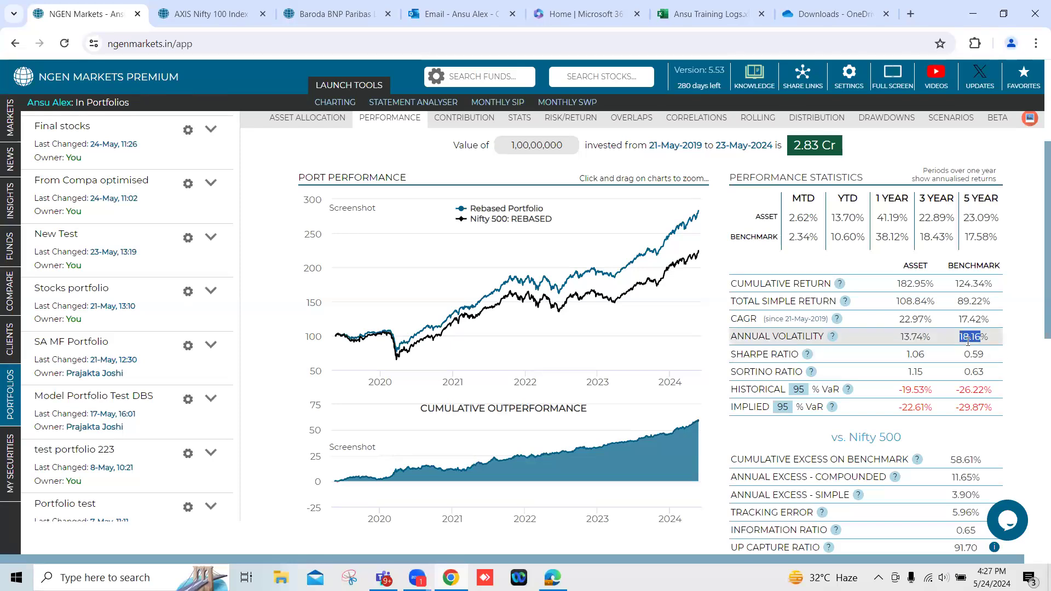
double_click(908, 284)
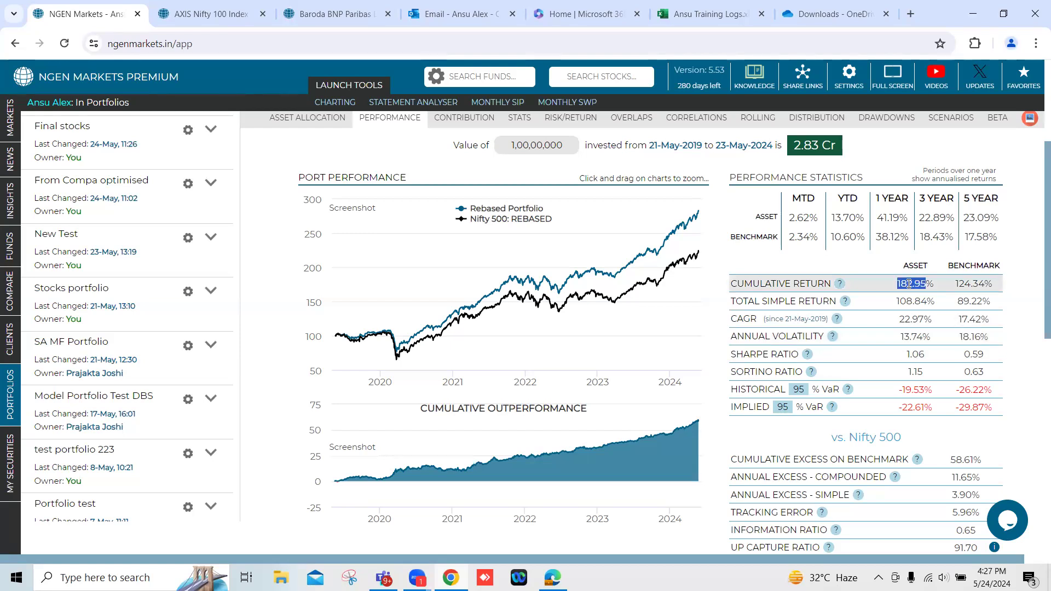
double_click(910, 337)
Compare the Sharpe ratio of the portfolio with that of the benchmark in the performance statistics.
scroll(794, 301, "up", 4)
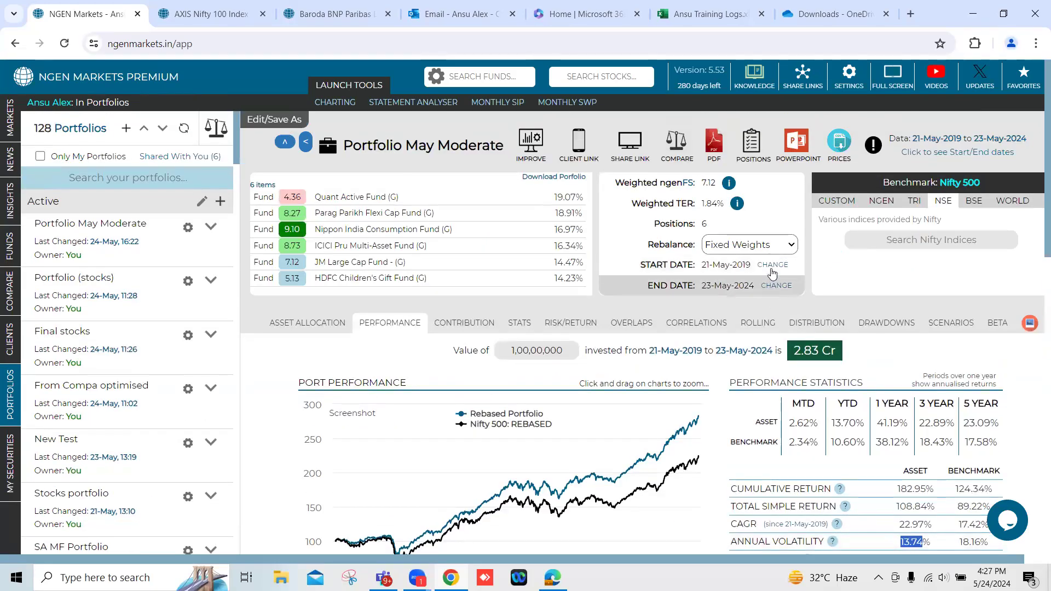
scroll(828, 268, "down", 5)
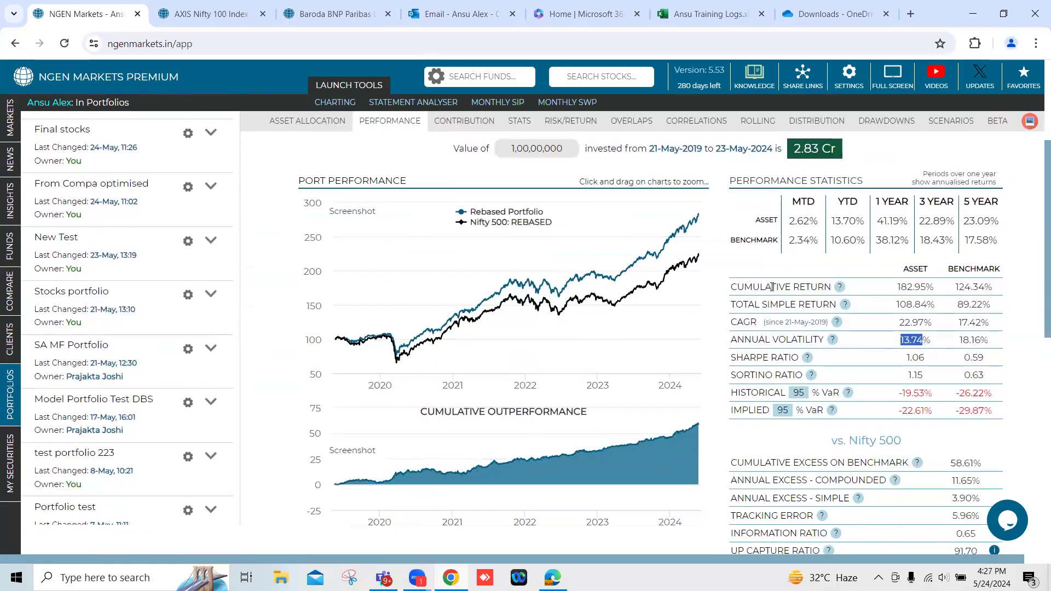
left_click_drag(906, 285, 916, 285)
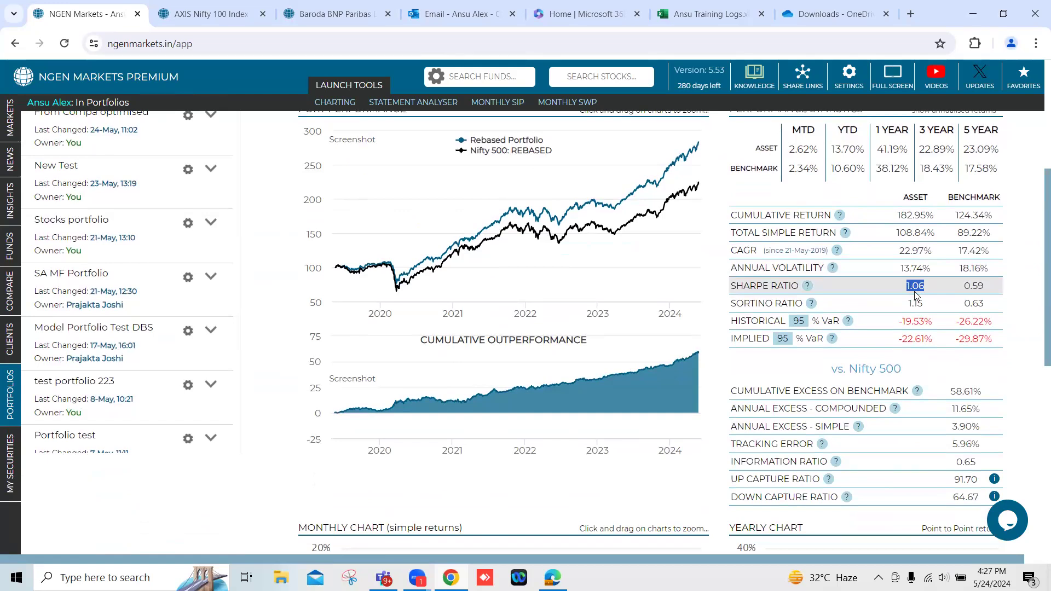
left_click_drag(964, 285, 983, 286)
Examine the cumulative excess on benchmark against both cumulative returns, and read the definition of tracking error in the Nifty 500 comparison.
scroll(982, 286, "down", 3)
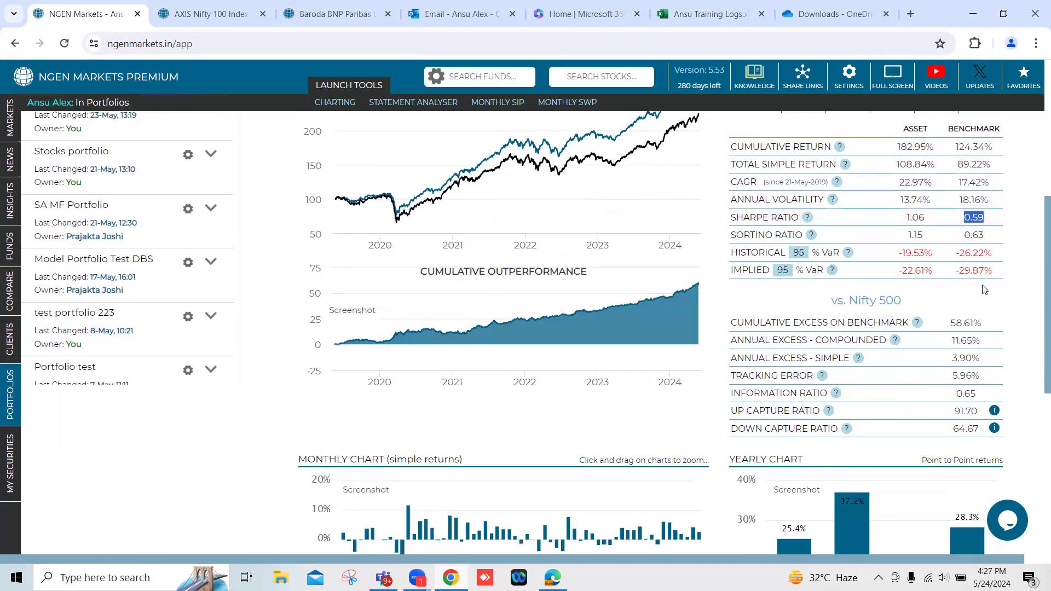
left_click_drag(732, 254, 982, 255)
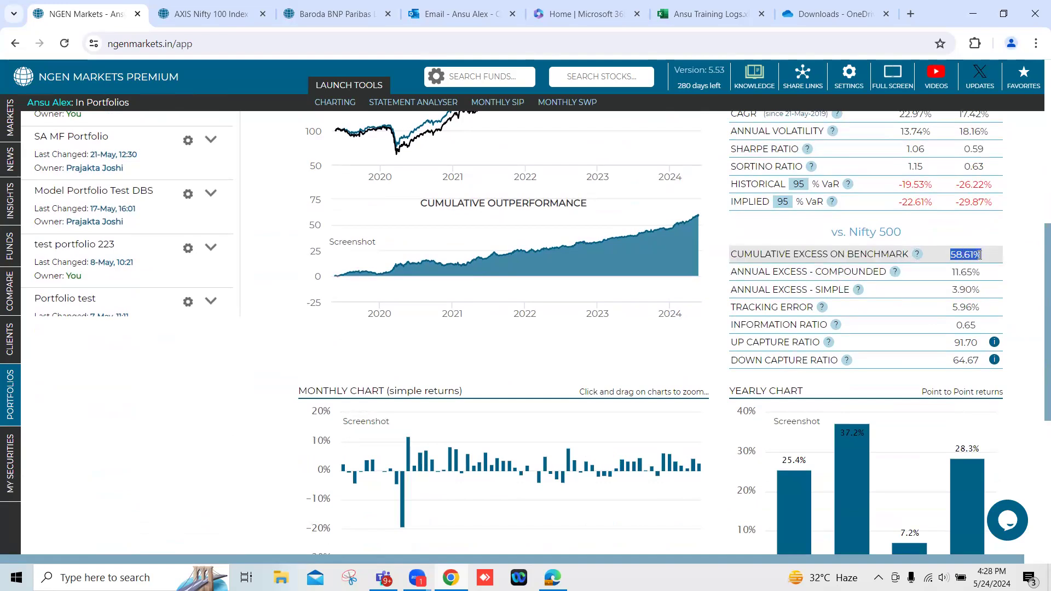
scroll(931, 247, "up", 3)
double_click(912, 215)
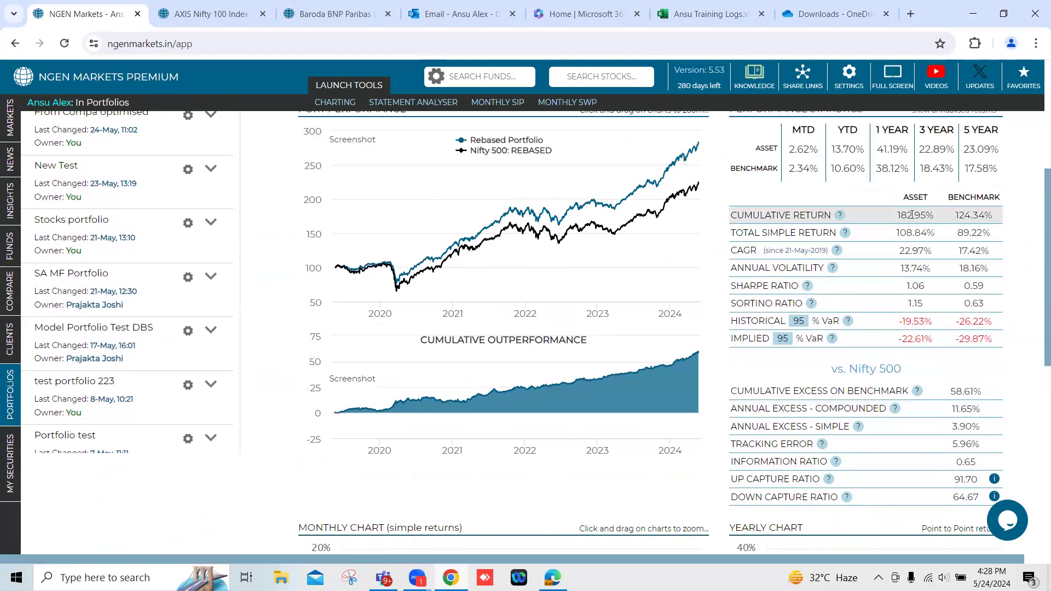
double_click(961, 215)
scroll(923, 311, "down", 3)
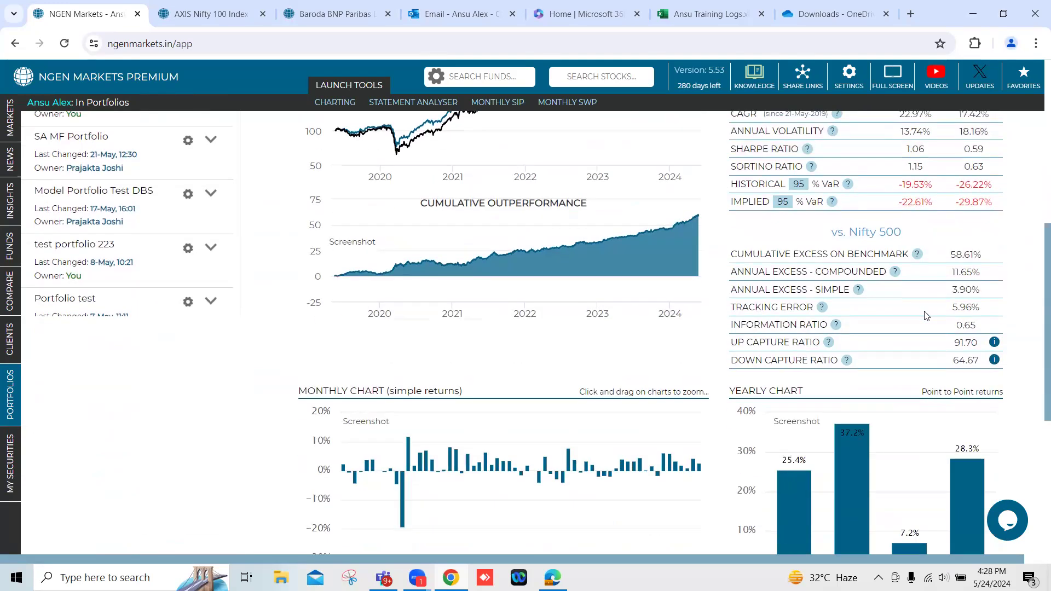
mouse_move(822, 309)
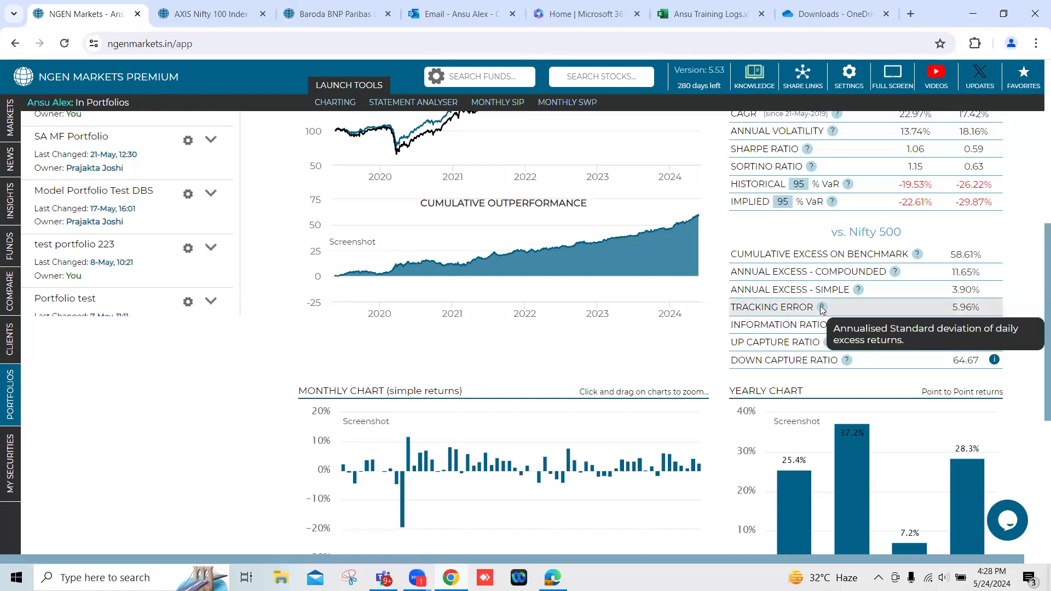
mouse_move(840, 325)
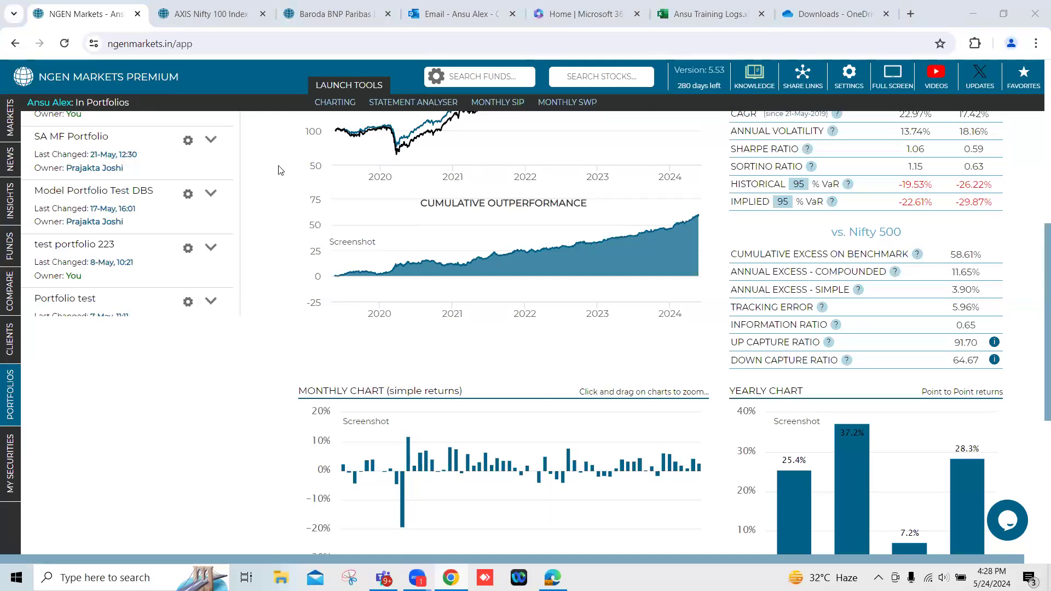
Switch to the AXIS Nifty 100 Index Fund (G) page and set its start date to 3Y Ago.
left_click(204, 12)
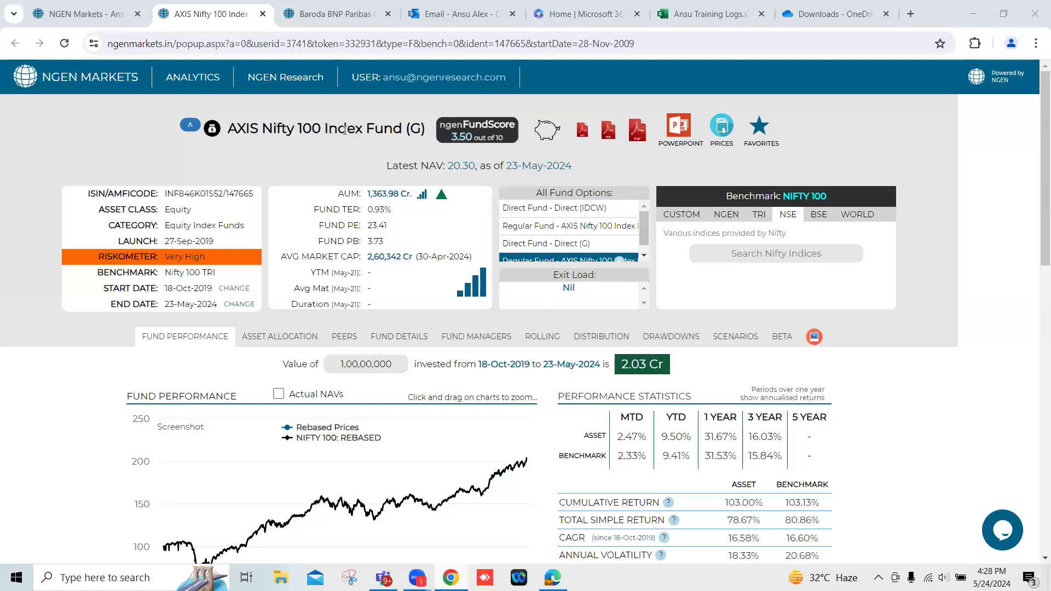
left_click(236, 294)
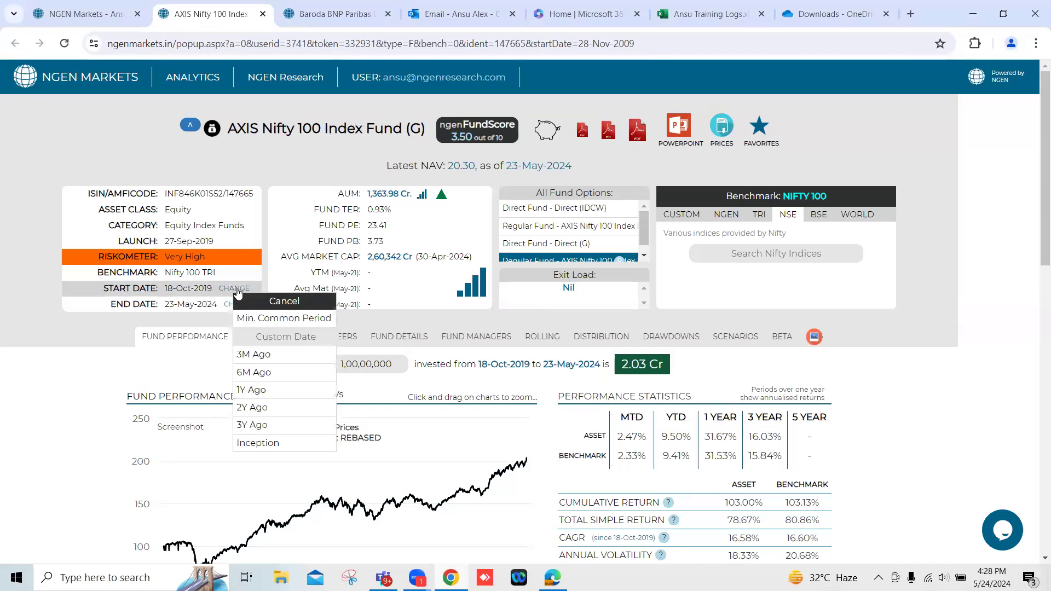
left_click(276, 425)
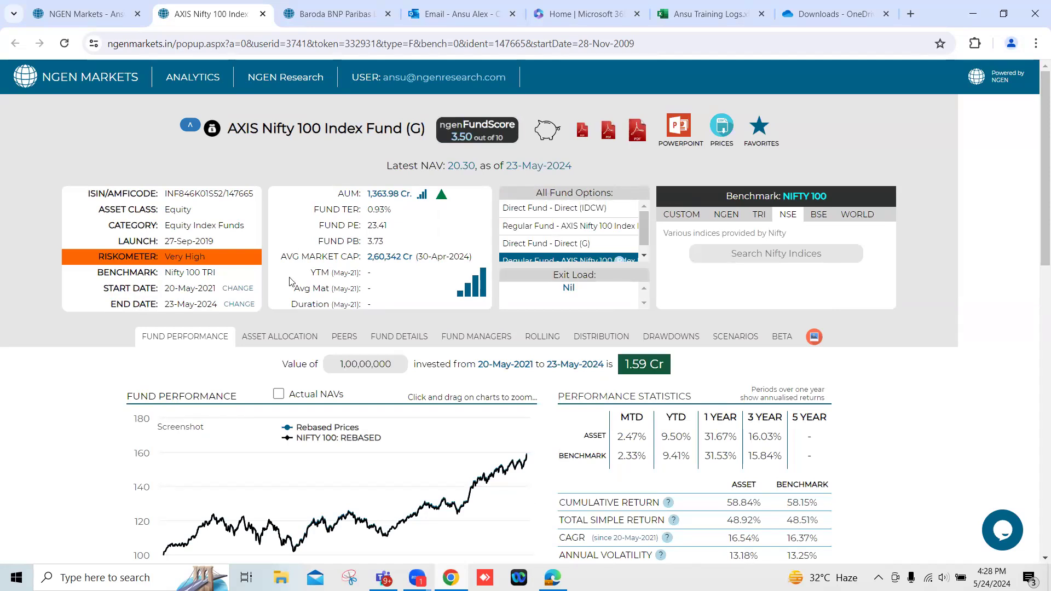
Examine the AXIS Nifty 100 Index Fund's performance chart, cumulative outperformance and tracking error against the Nifty 100.
scroll(290, 282, "down", 1)
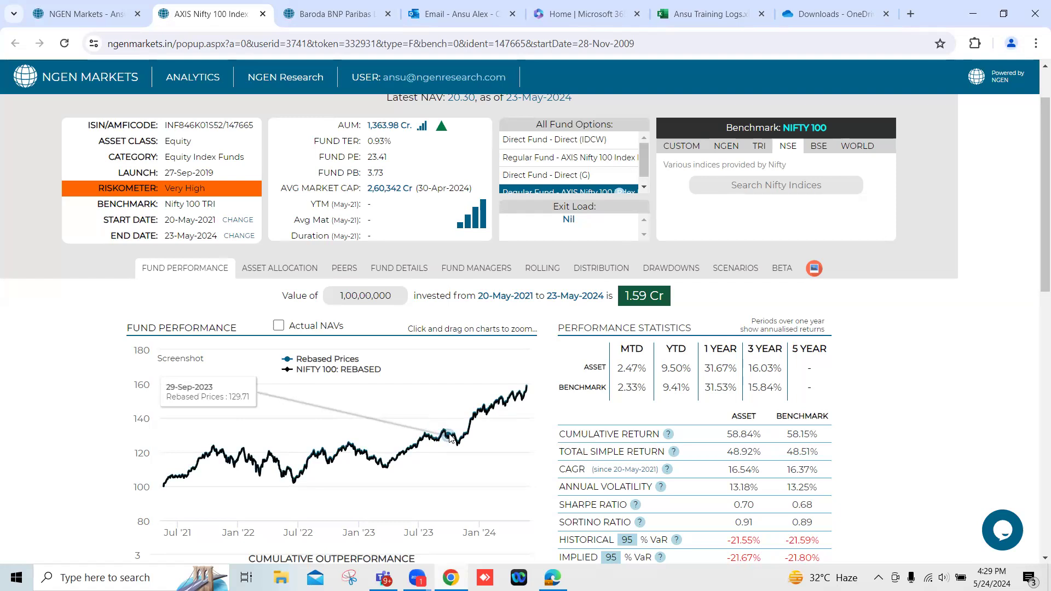
scroll(450, 438, "up", 1)
scroll(450, 438, "down", 1)
scroll(450, 438, "down", 3)
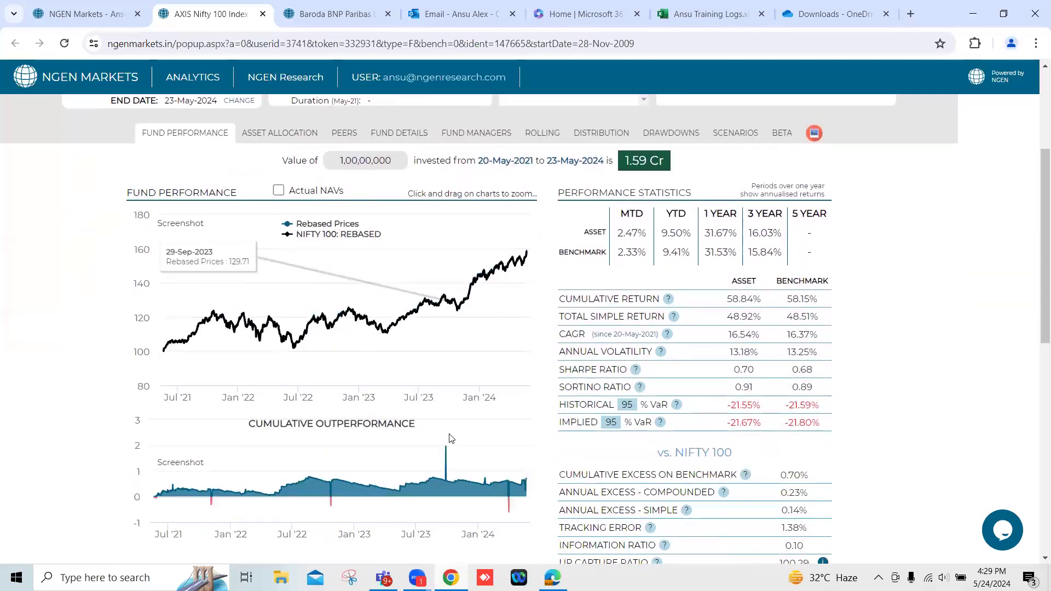
scroll(451, 443, "down", 3)
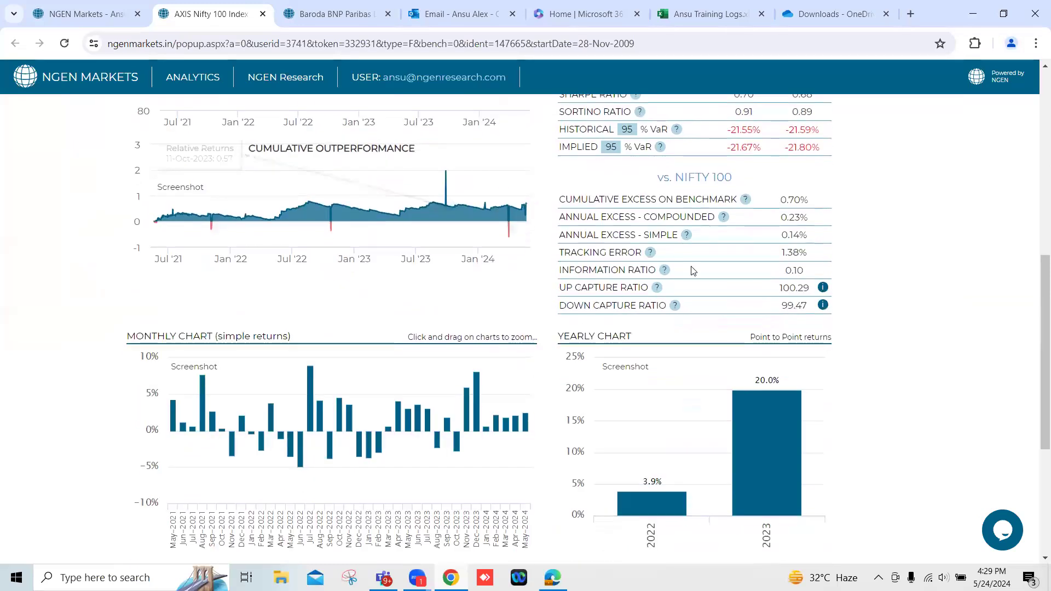
left_click_drag(777, 258, 806, 253)
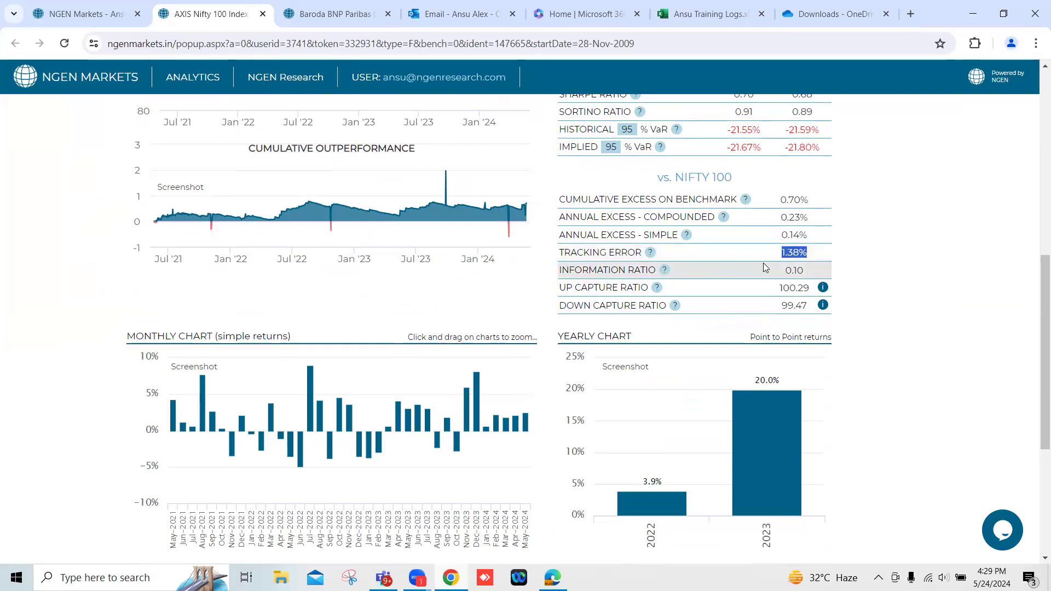
Switch to the Baroda BNP Paribas Large Cap Fund - Regular (G) page and set its start date to 3Y Ago.
left_click(321, 16)
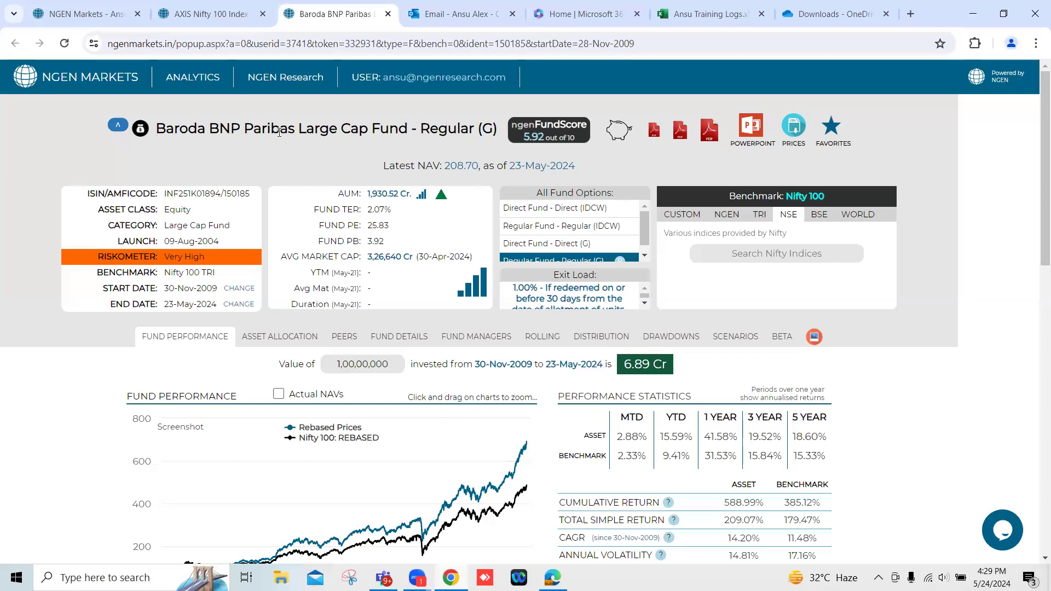
left_click(239, 290)
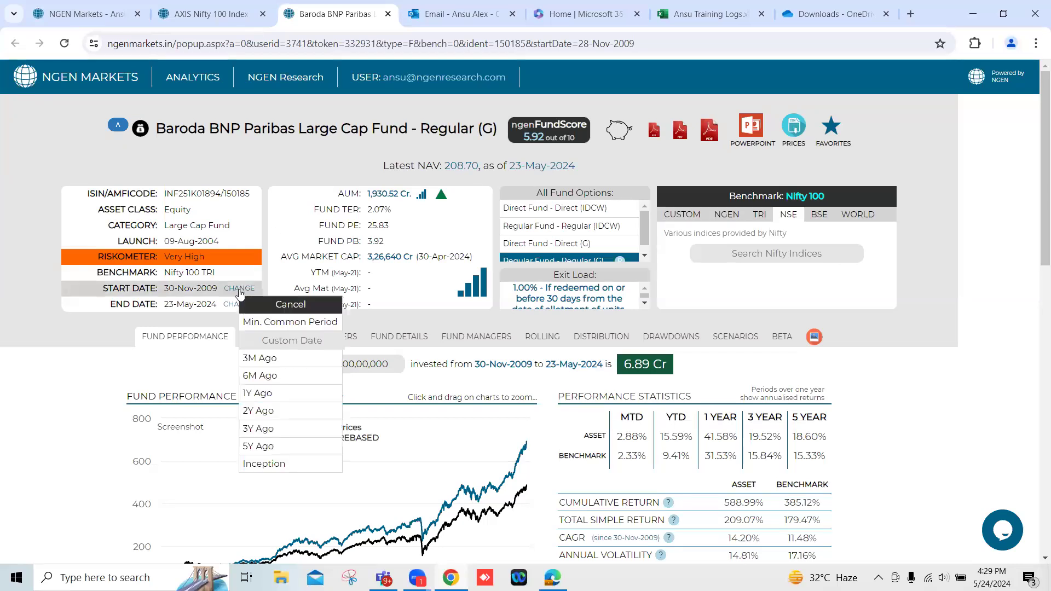
left_click(268, 432)
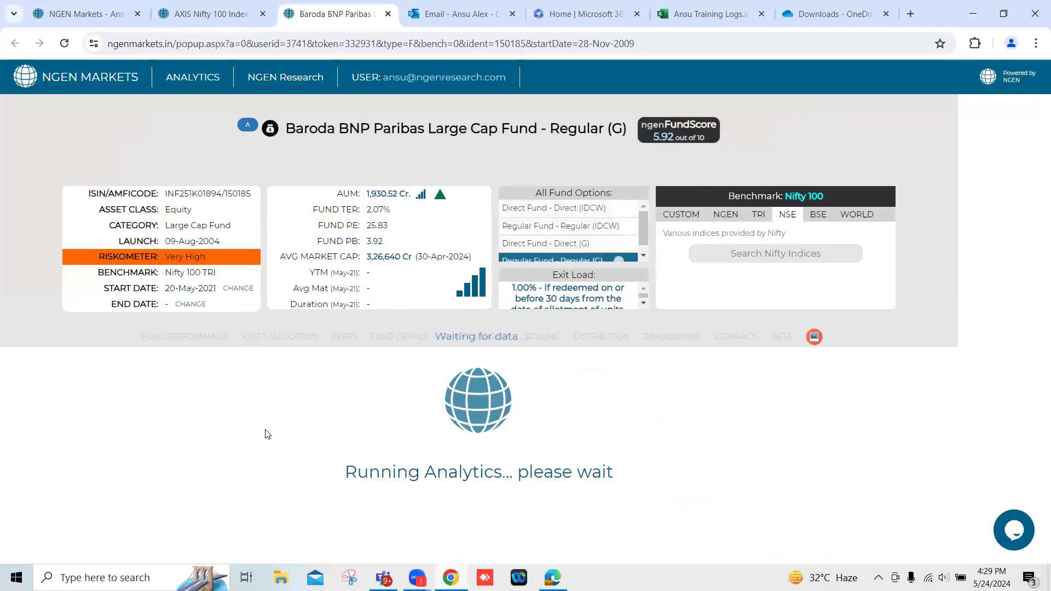
Examine the Baroda BNP Paribas Large Cap Fund's performance against the Nifty 100 and check its tracking error.
scroll(267, 434, "down", 1)
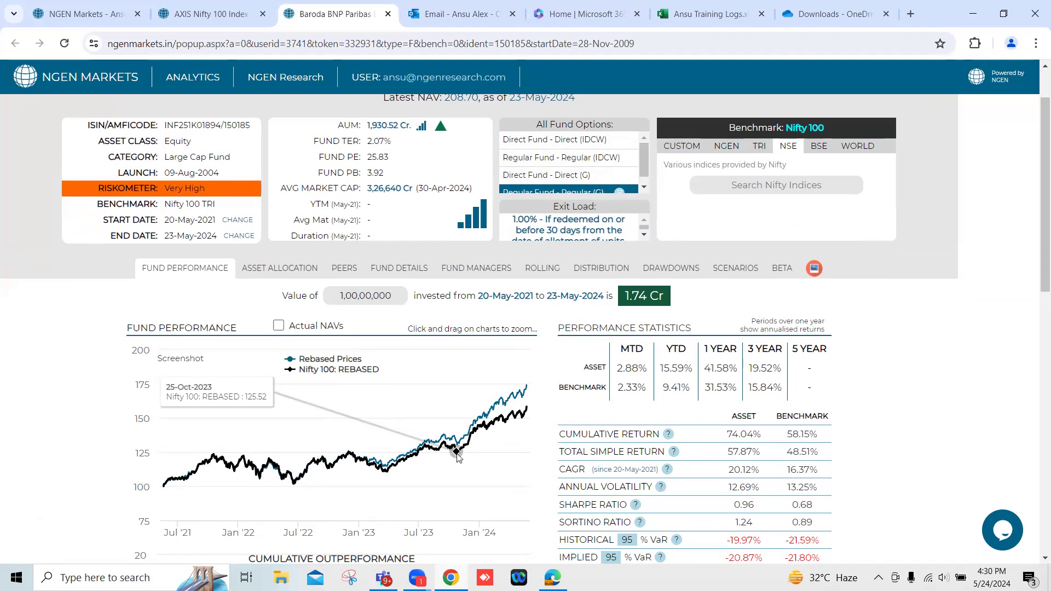
scroll(457, 457, "down", 4)
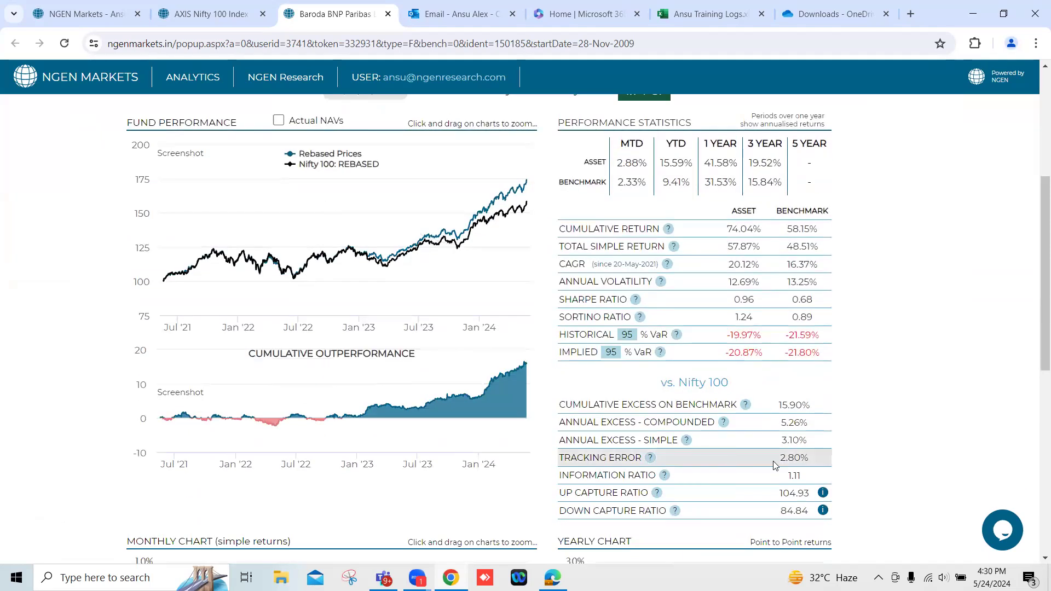
left_click_drag(778, 458, 808, 458)
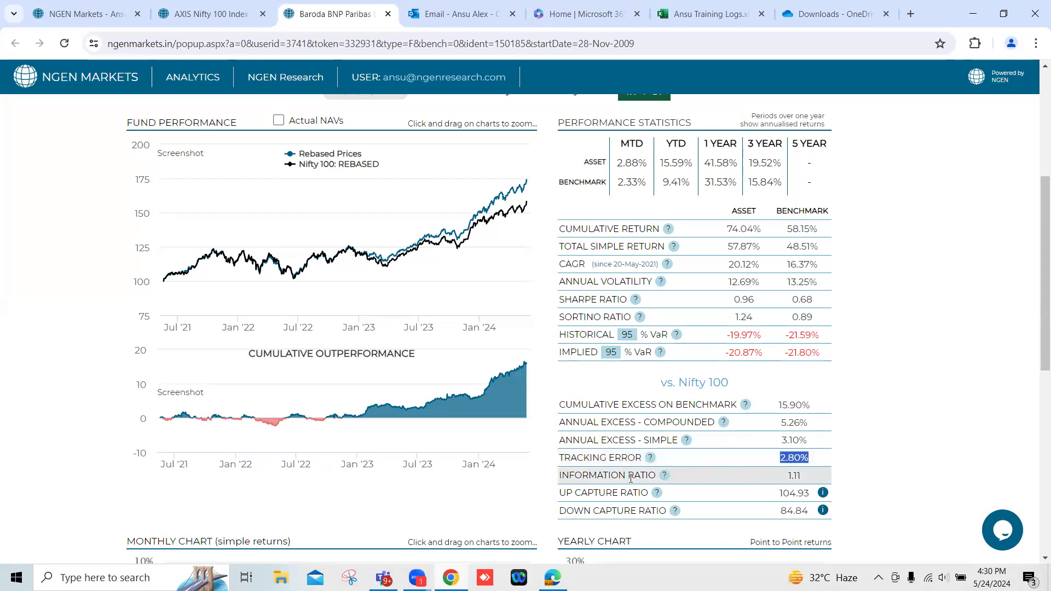
Read the definition of the information ratio and relate the fund's ratio to its simple annual excess and tracking error.
mouse_move(665, 476)
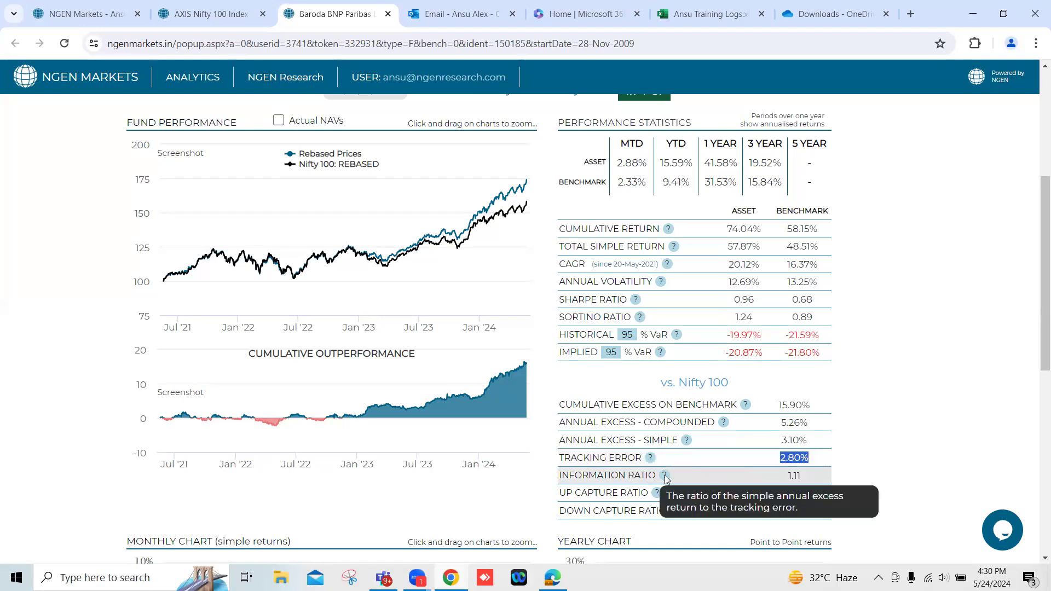
left_click_drag(781, 440, 811, 444)
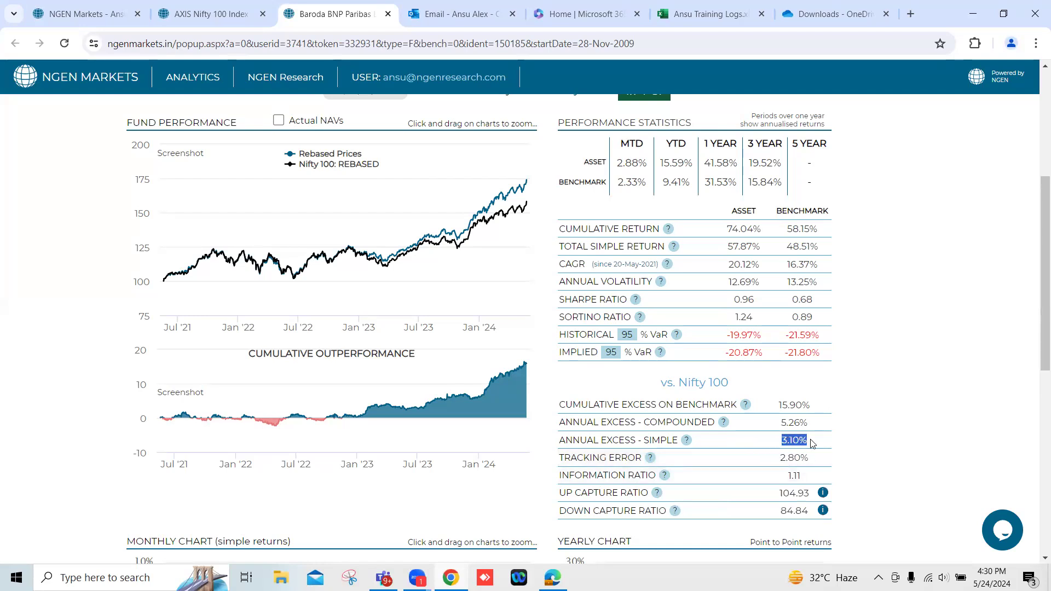
left_click_drag(781, 440, 806, 477)
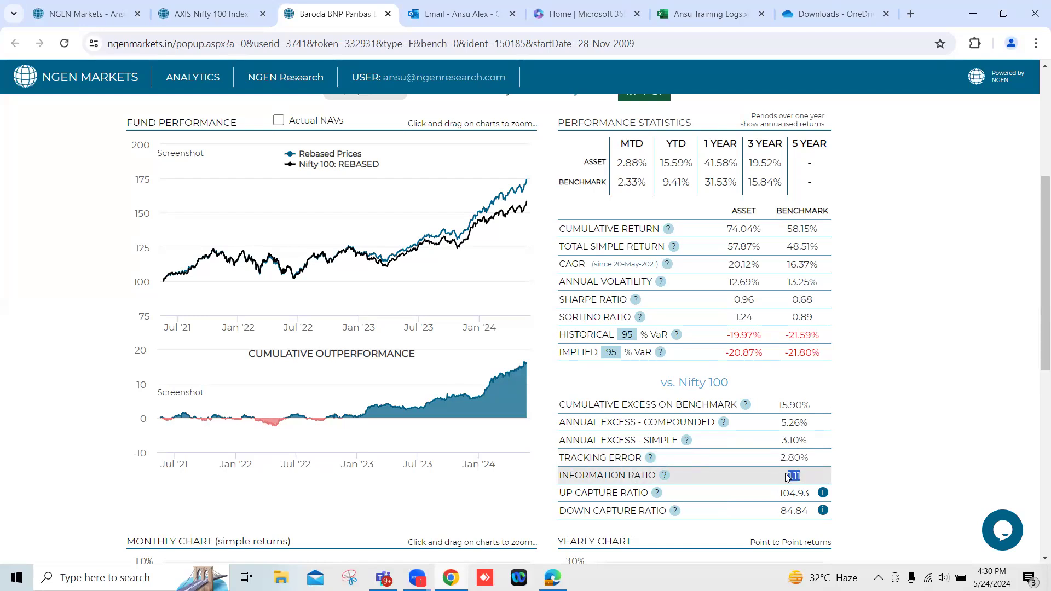
left_click_drag(779, 440, 808, 442)
scroll(808, 442, "up", 5)
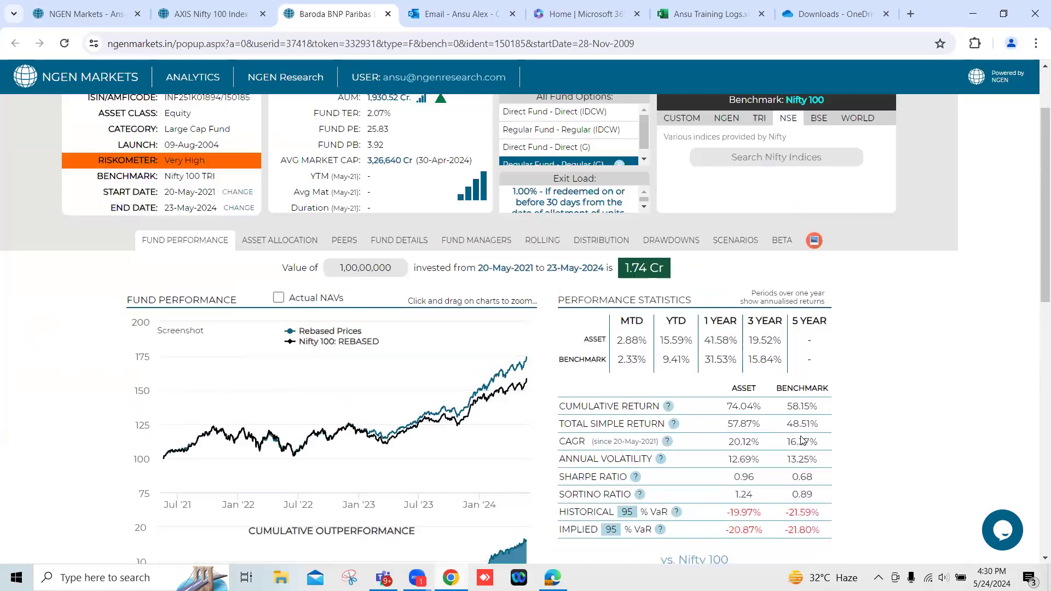
Return to Portfolio May Moderate and show the contribution of each fund to the portfolio's returns.
left_click(56, 6)
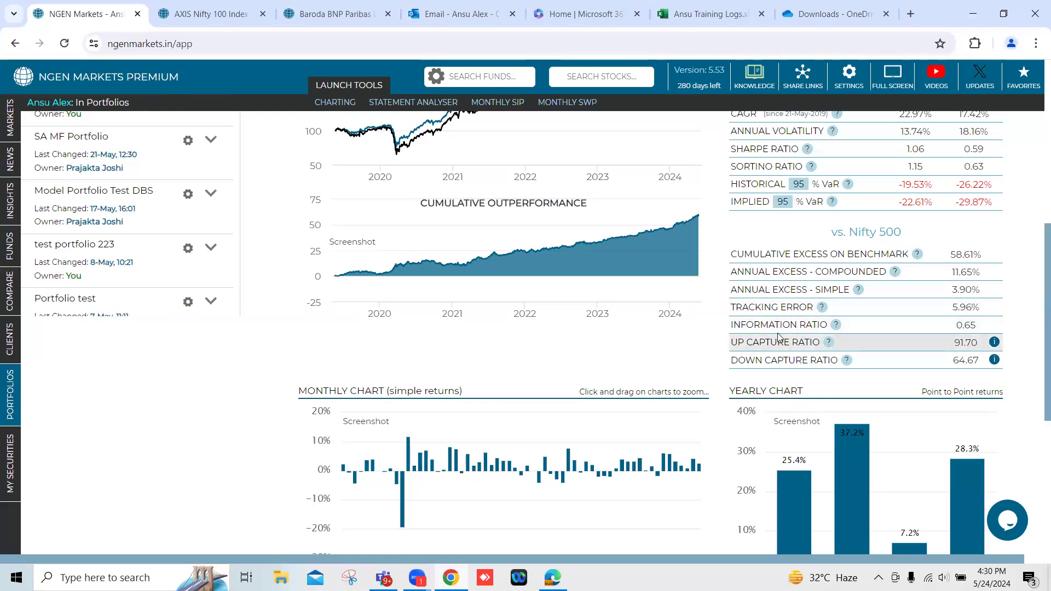
scroll(777, 337, "up", 6)
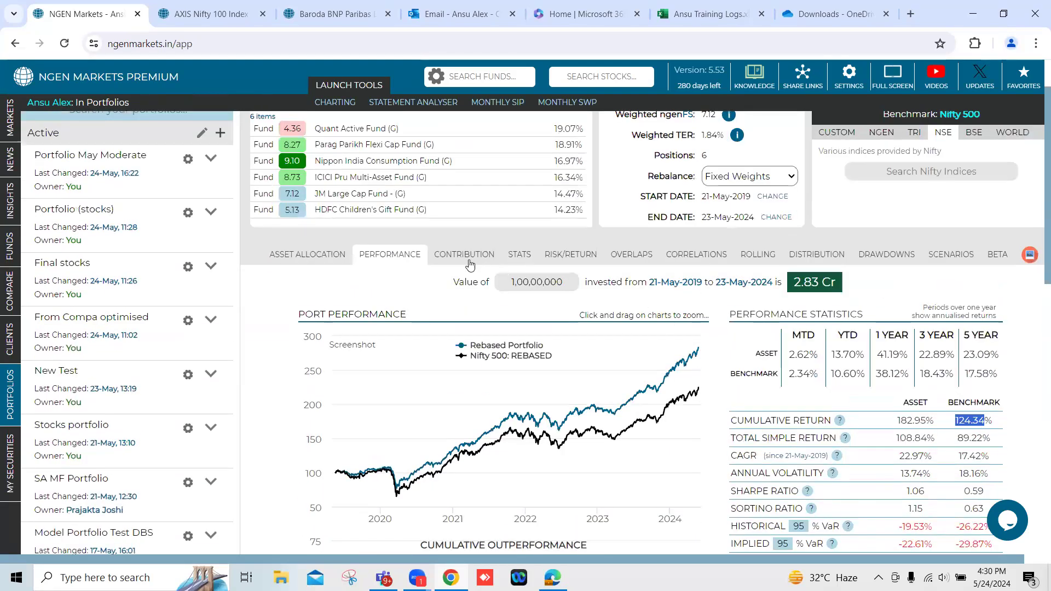
left_click(469, 264)
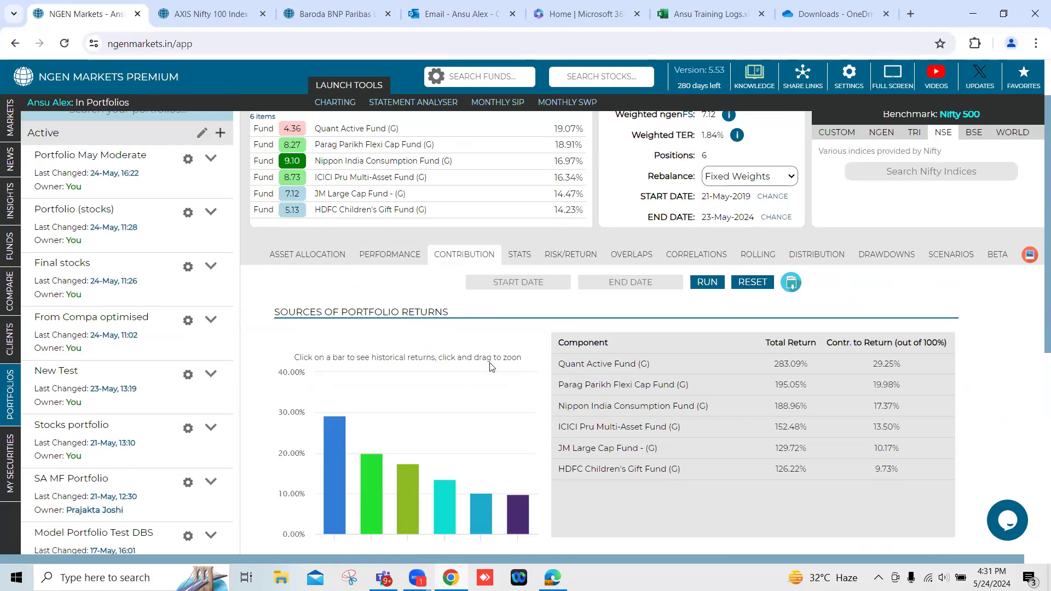
Go back to the portfolio's performance statistics and compare its cumulative return with that of the Nifty 500 benchmark.
left_click(385, 260)
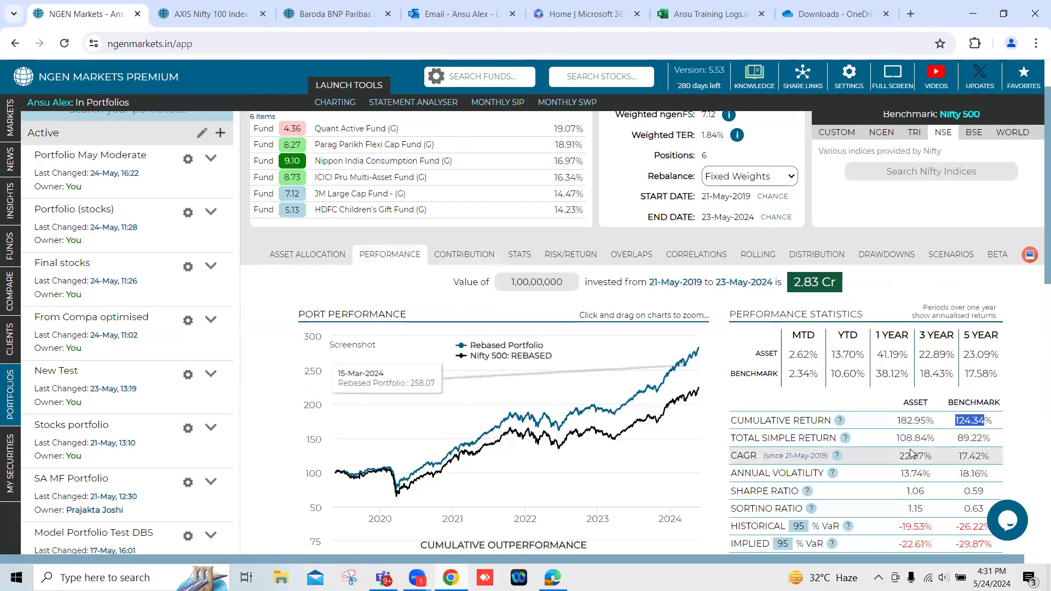
double_click(969, 420)
double_click(908, 420)
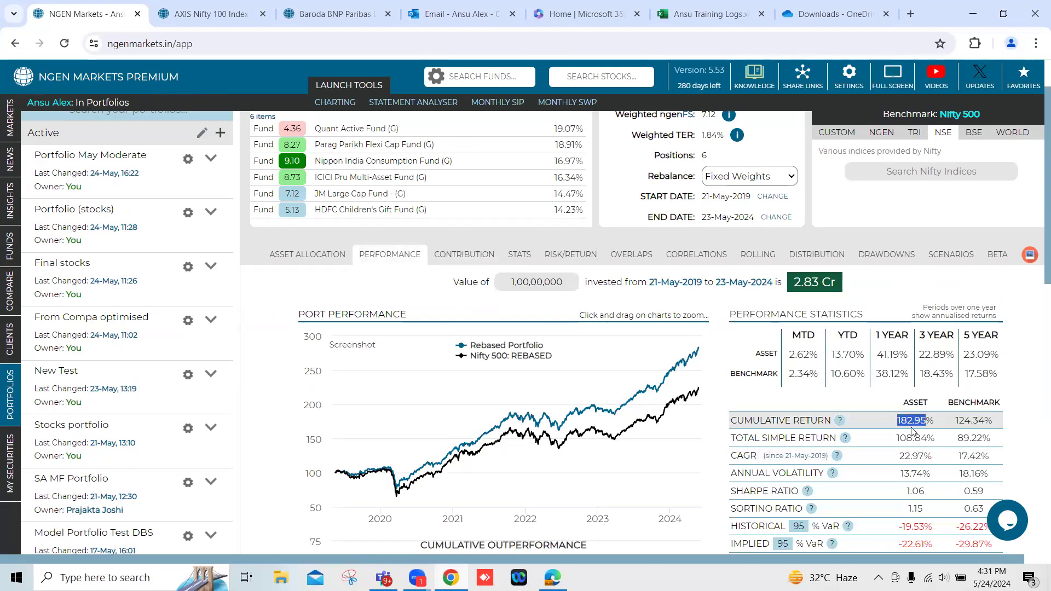
Reopen the sources of portfolio returns and compare Parag Parikh Flexi Cap Fund's total return, portfolio weight and contribution to return.
left_click(478, 256)
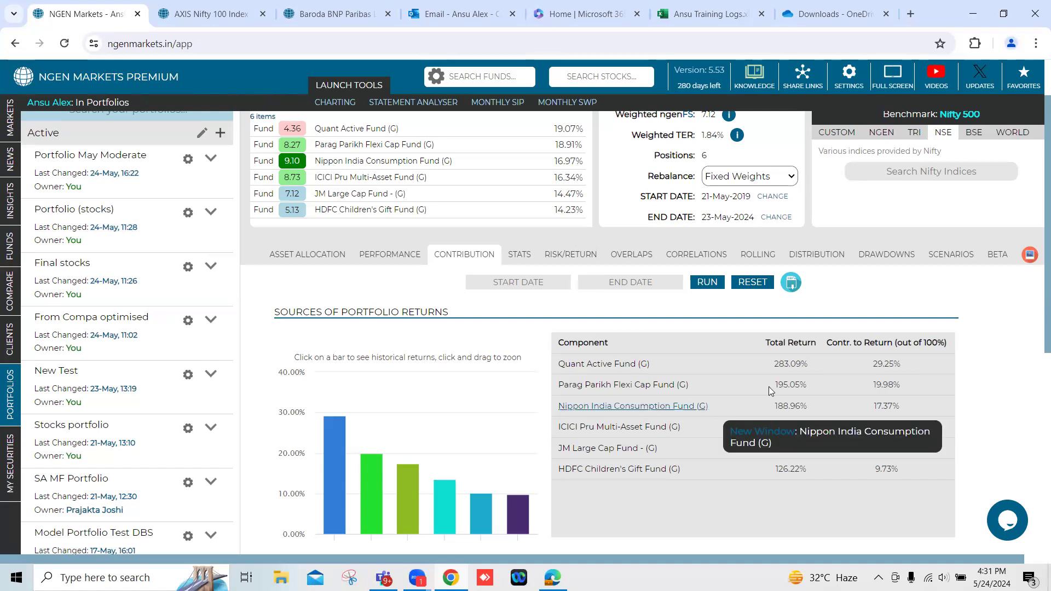
left_click_drag(774, 386, 806, 387)
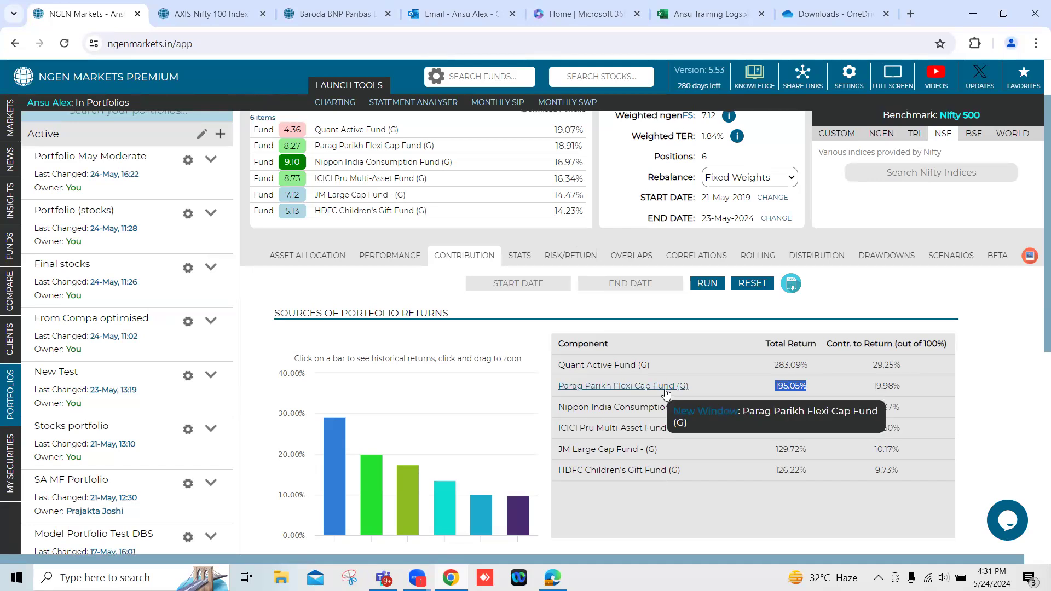
scroll(665, 393, "up", 1)
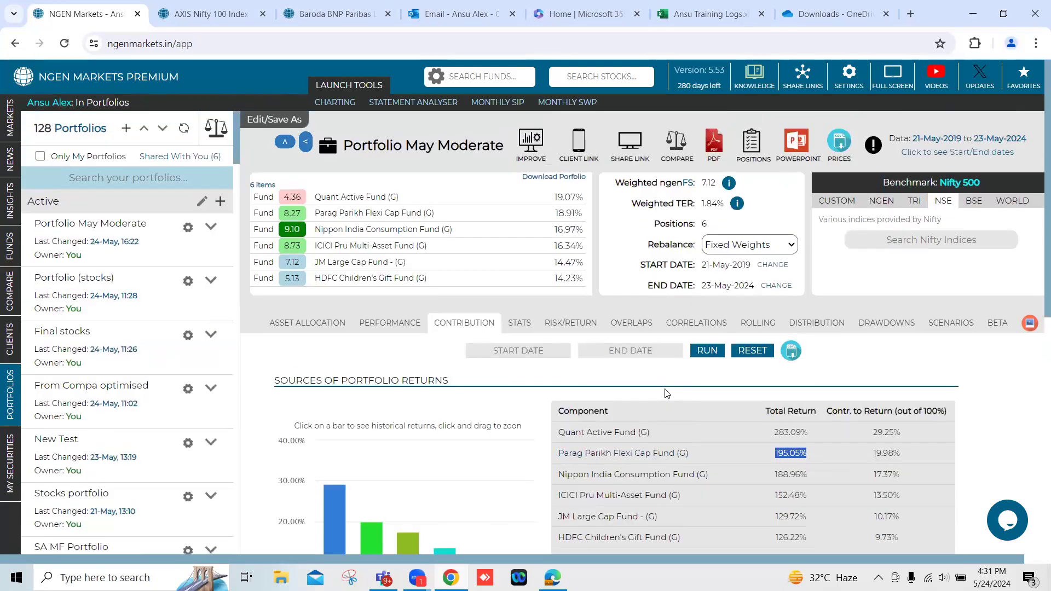
double_click(568, 214)
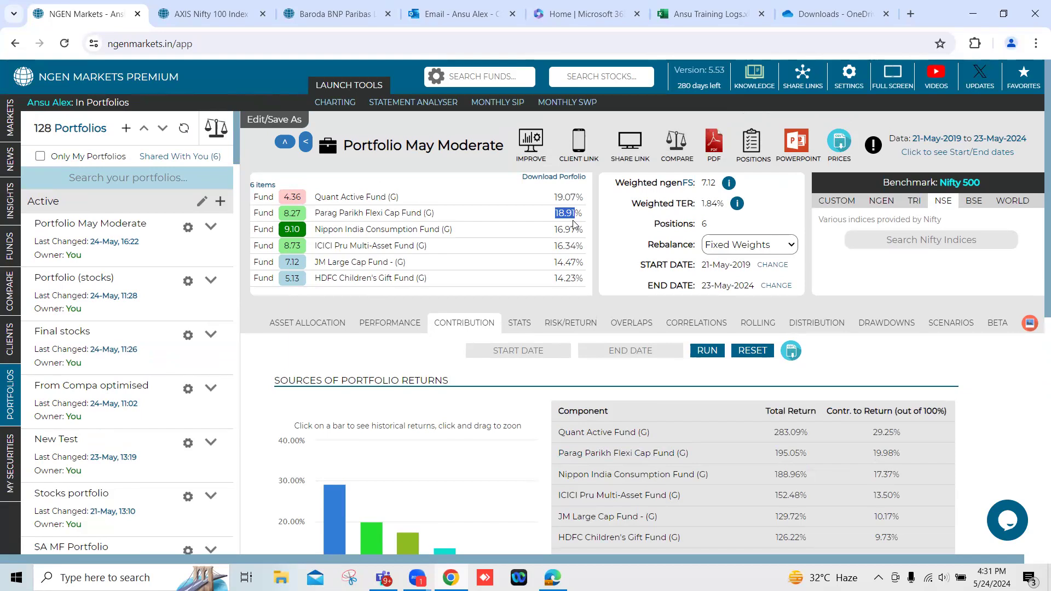
scroll(766, 356, "down", 1)
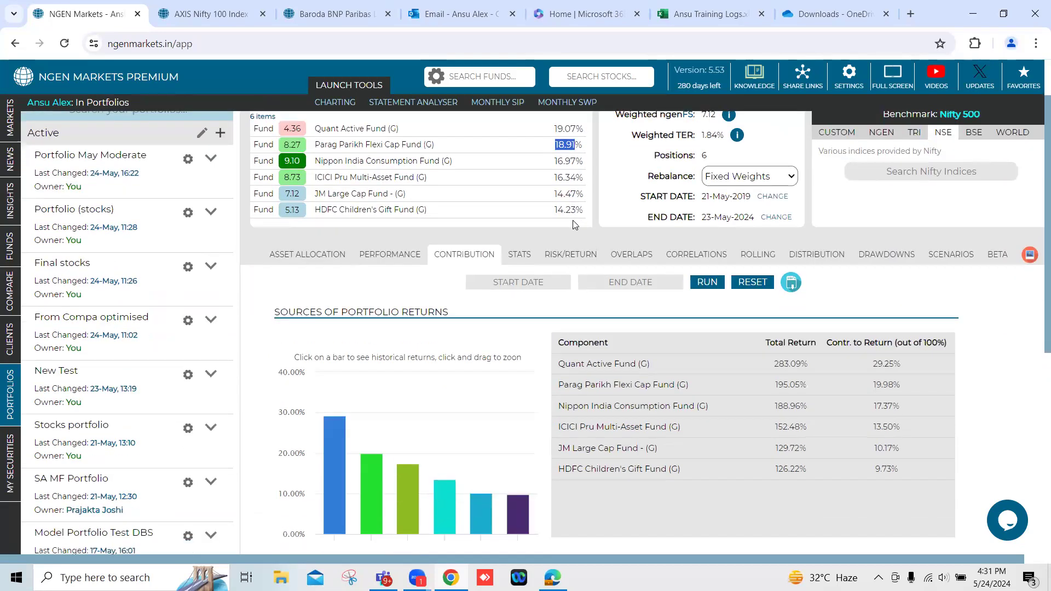
double_click(883, 384)
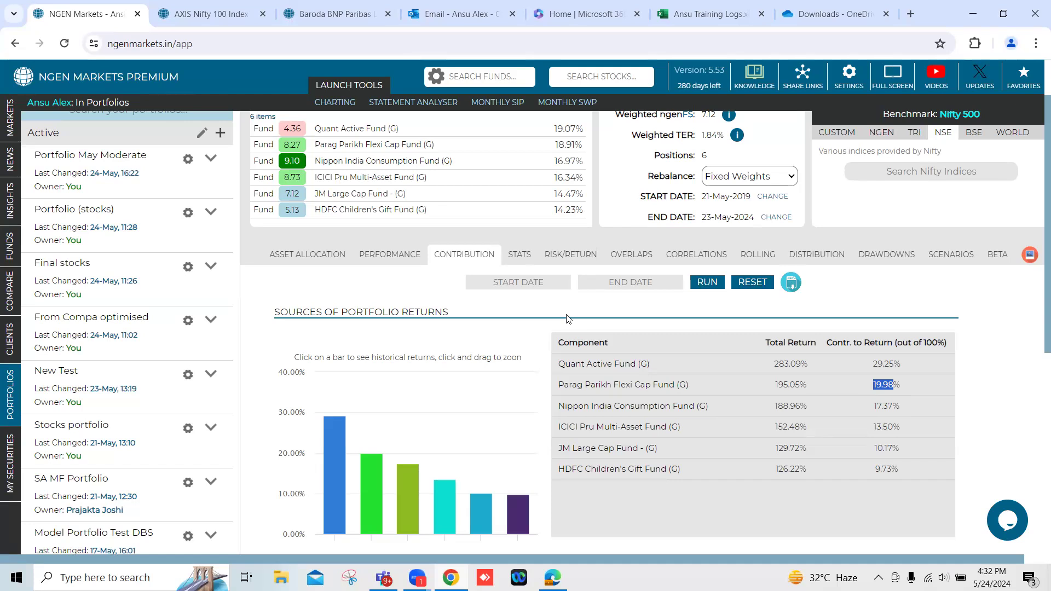
Open the rolling returns analysis of Portfolio May Moderate and switch its returns from absolute to annualised.
left_click(755, 259)
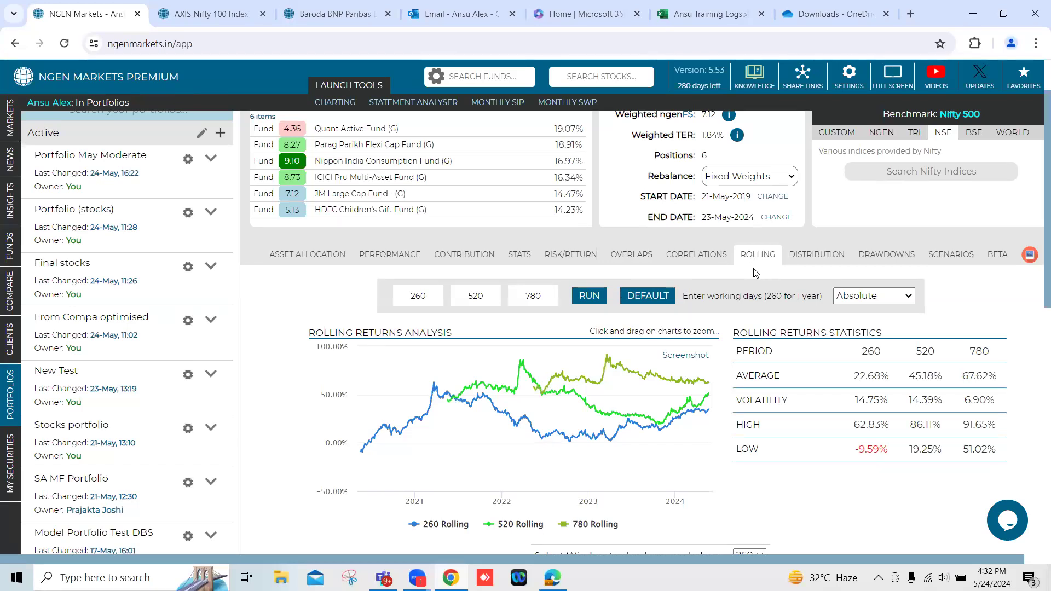
scroll(747, 285, "up", 1)
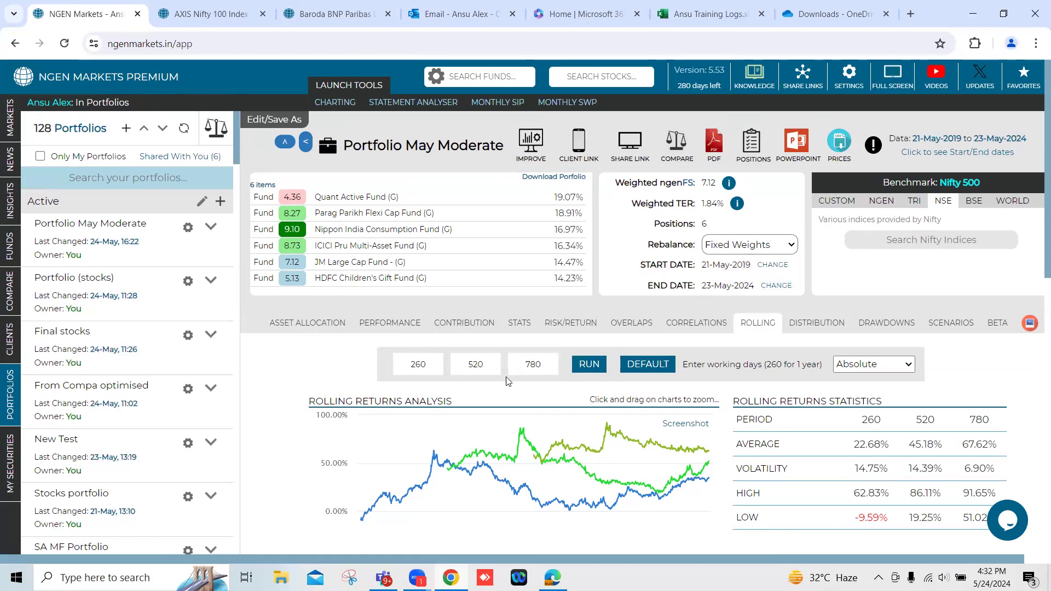
double_click(418, 363)
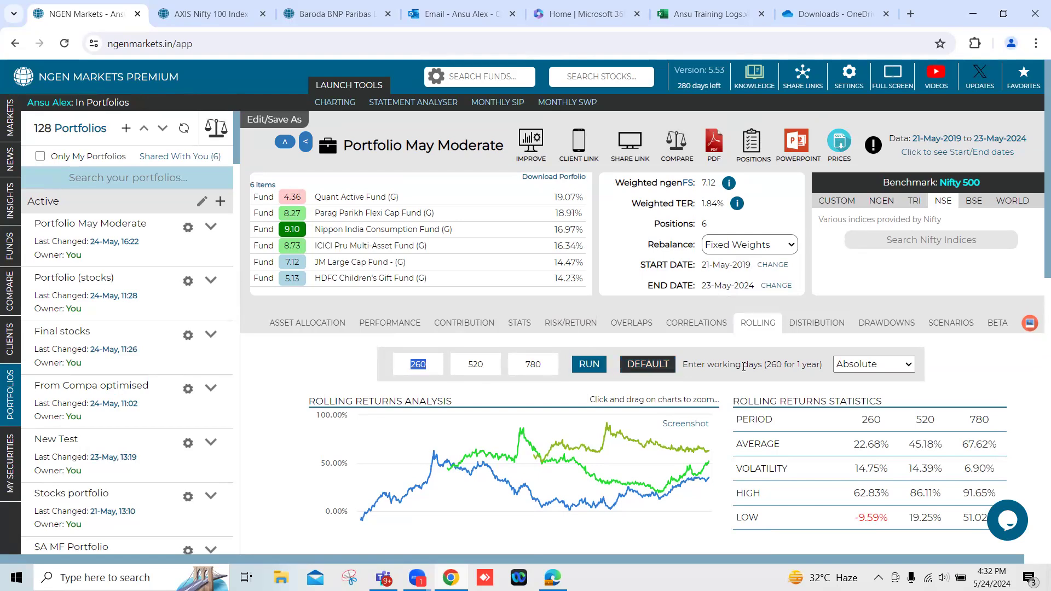
left_click(878, 364)
left_click(879, 391)
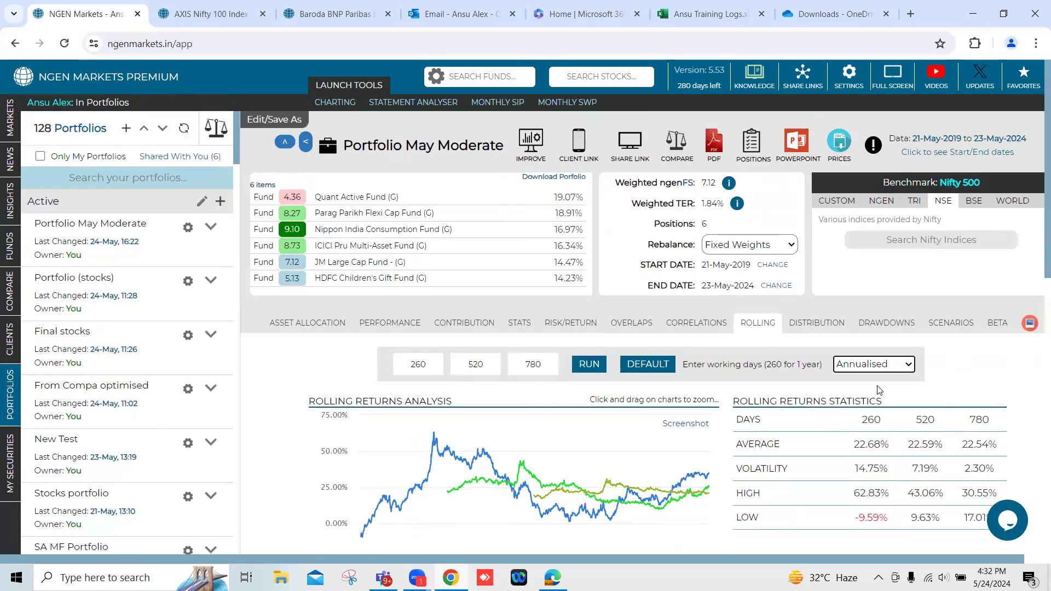
Compare the average and lowest annualised rolling returns across the 260, 520 and 780-day periods in the statistics table.
scroll(879, 390, "down", 1)
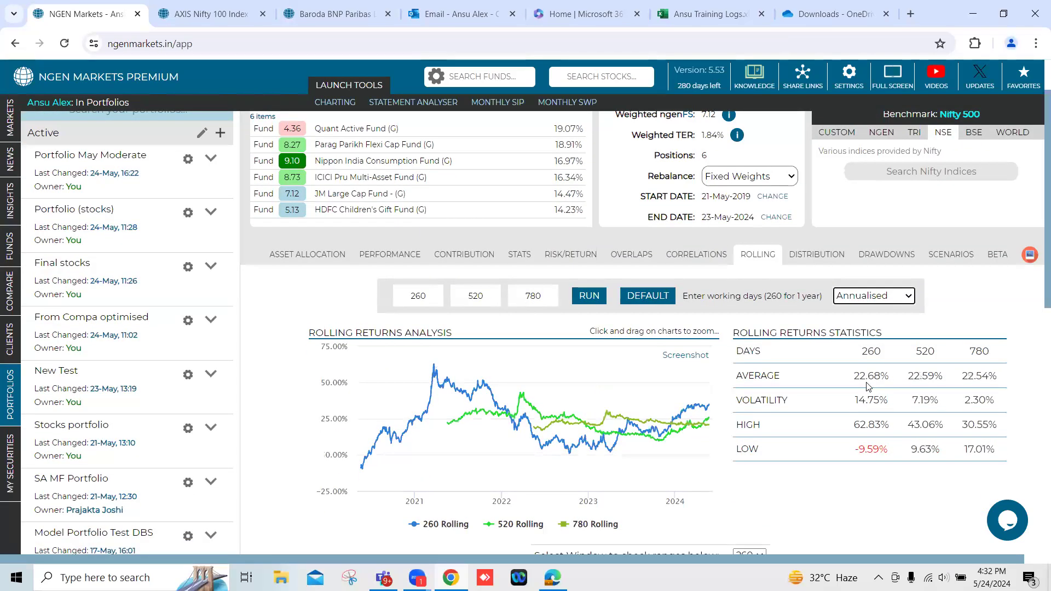
left_click_drag(852, 376, 890, 381)
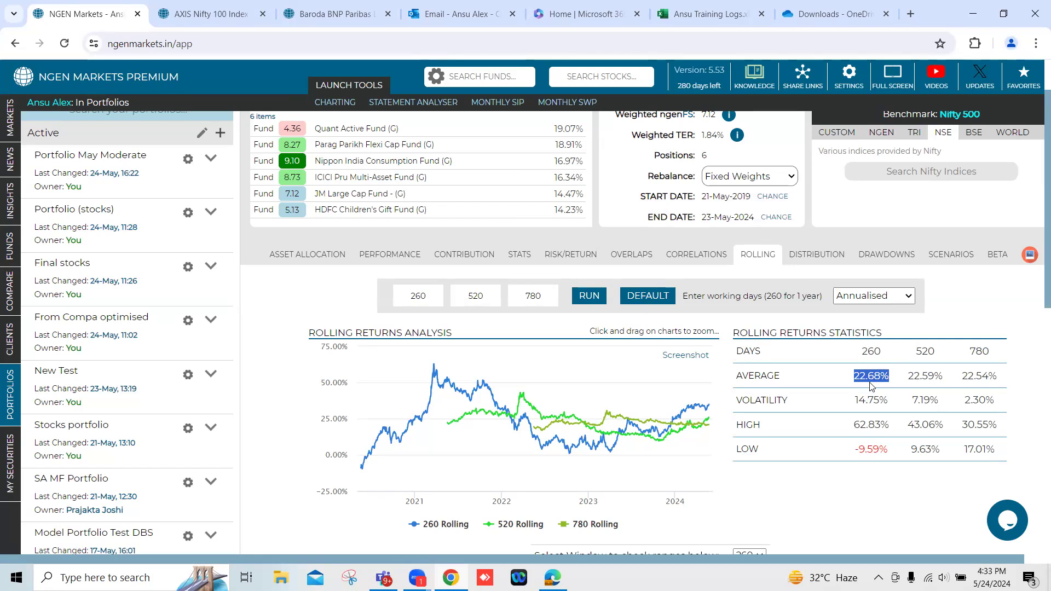
scroll(881, 372, "down", 1)
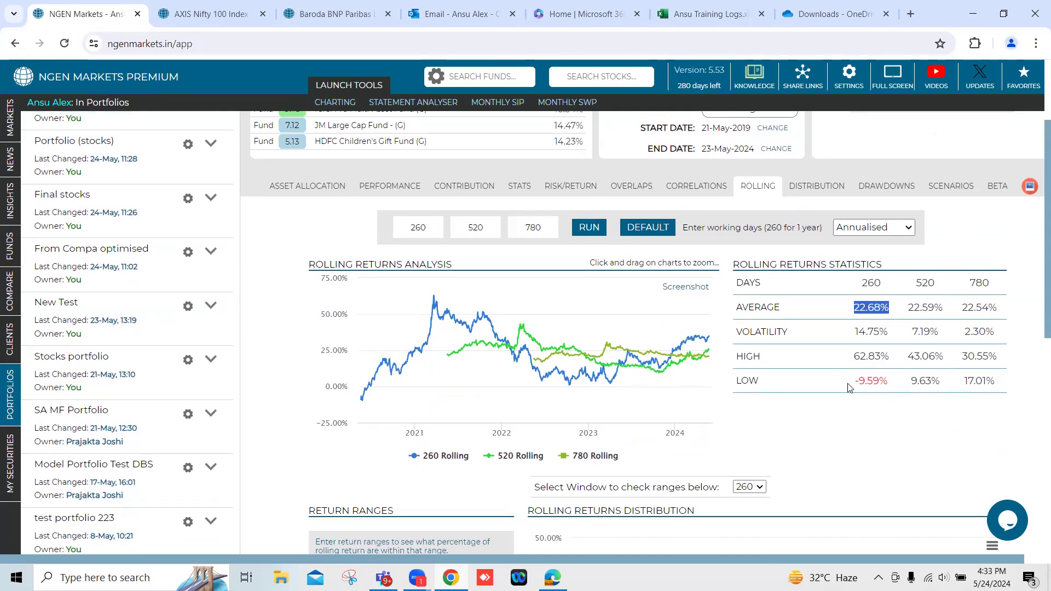
left_click_drag(850, 387, 999, 385)
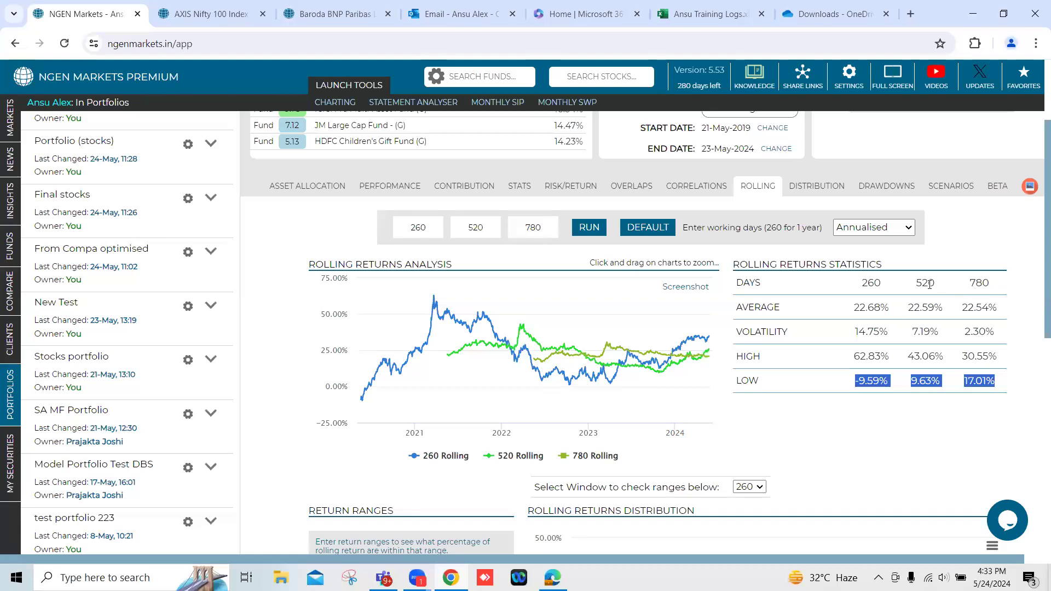
double_click(869, 393)
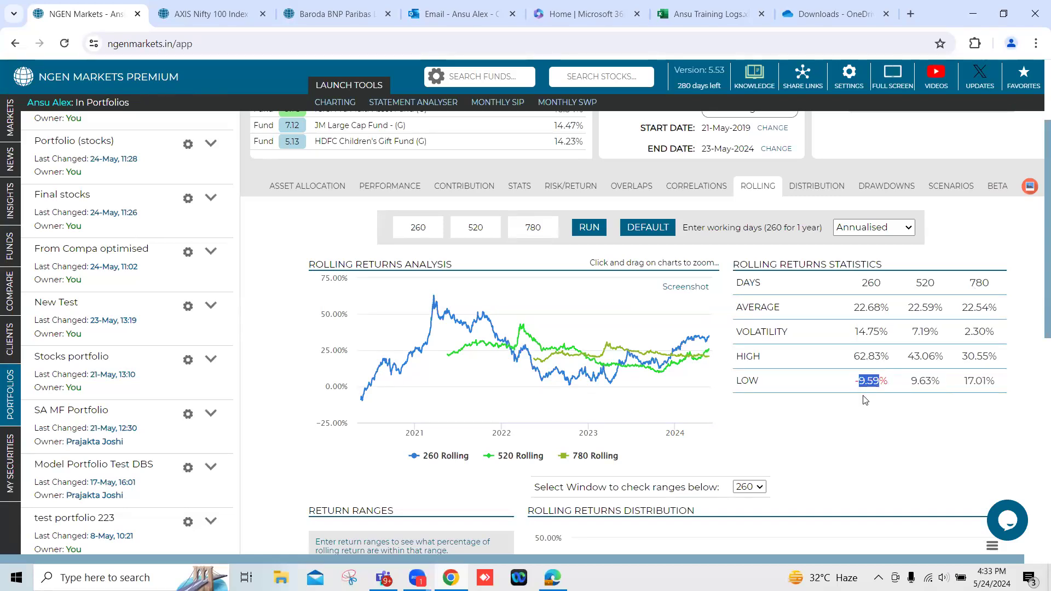
left_click_drag(854, 380, 887, 380)
left_click_drag(971, 289, 994, 288)
left_click_drag(964, 382, 994, 386)
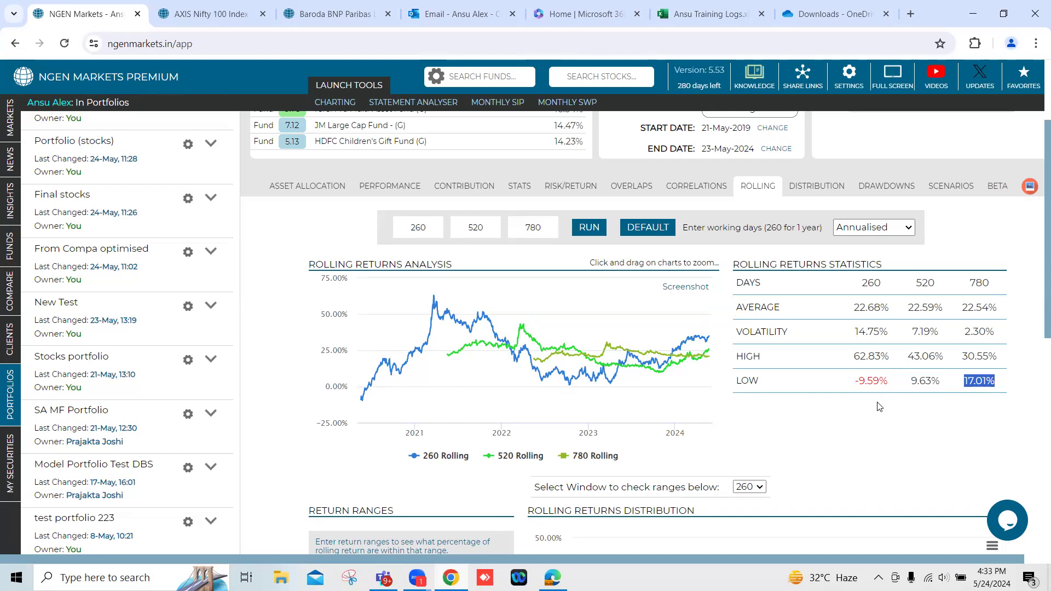
left_click_drag(855, 389, 1003, 387)
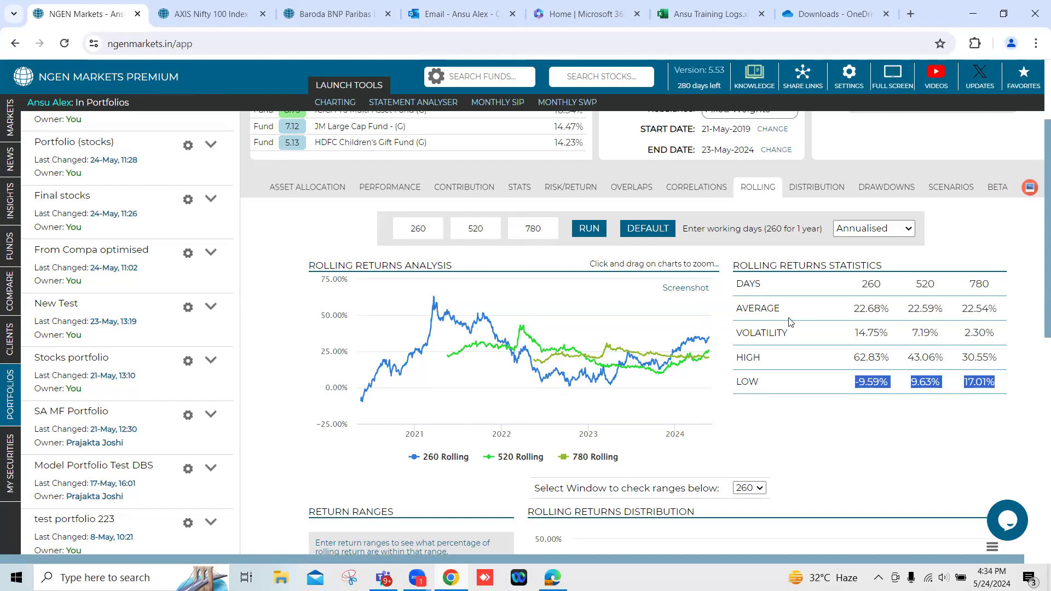
Show the portfolio's relationship to the Nifty 500 and read its beta alongside the fund holdings.
scroll(791, 322, "up", 2)
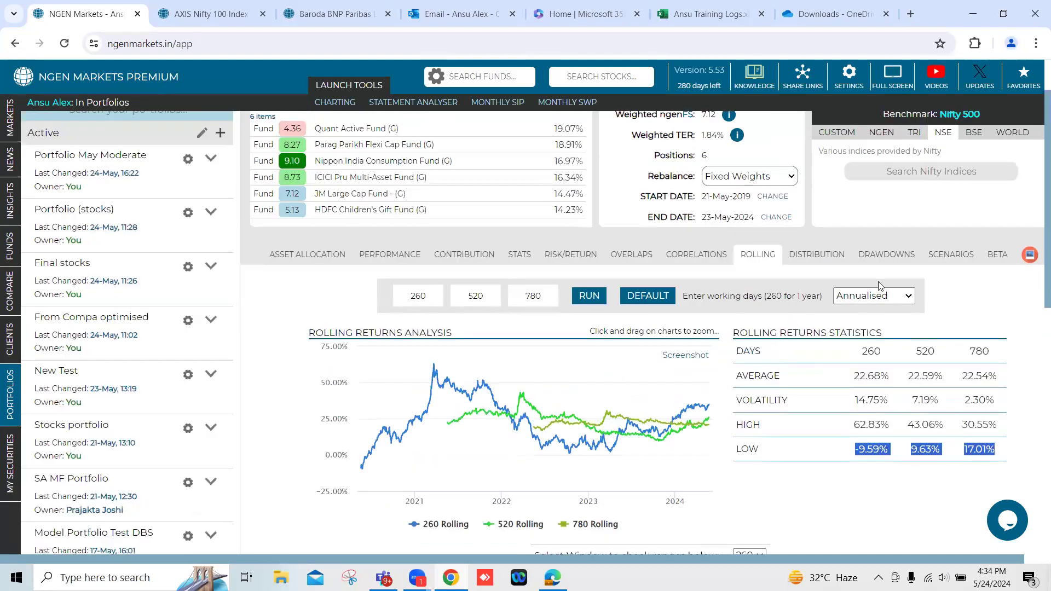
left_click(996, 257)
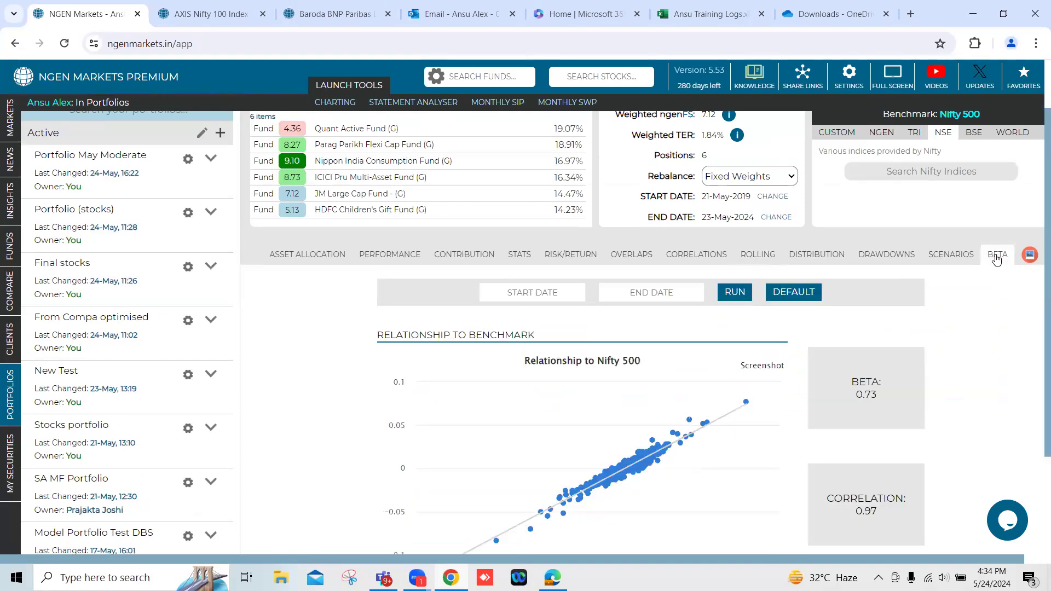
scroll(965, 312, "down", 1)
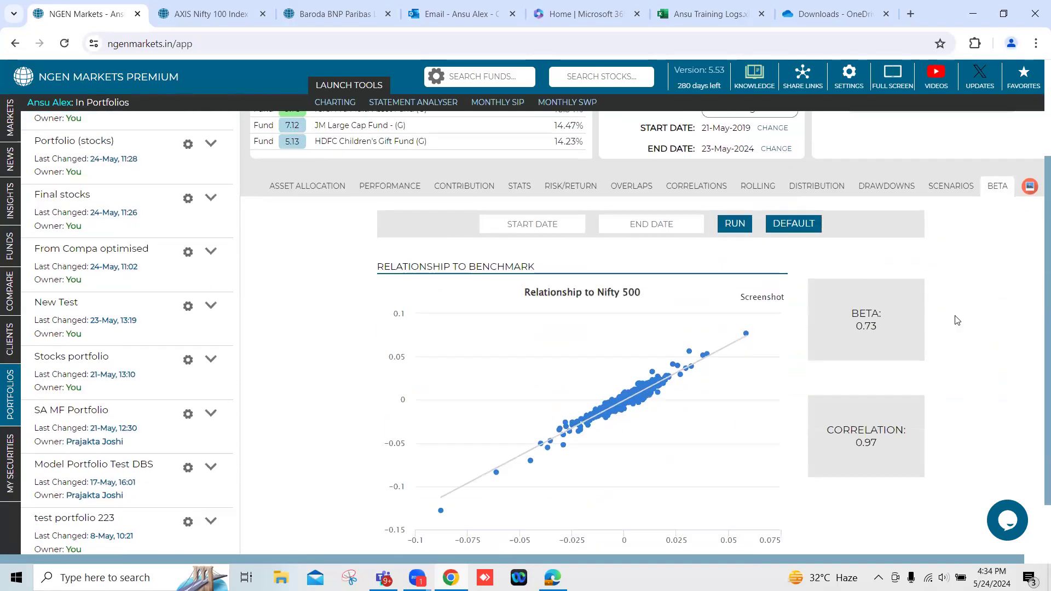
left_click_drag(855, 327, 882, 329)
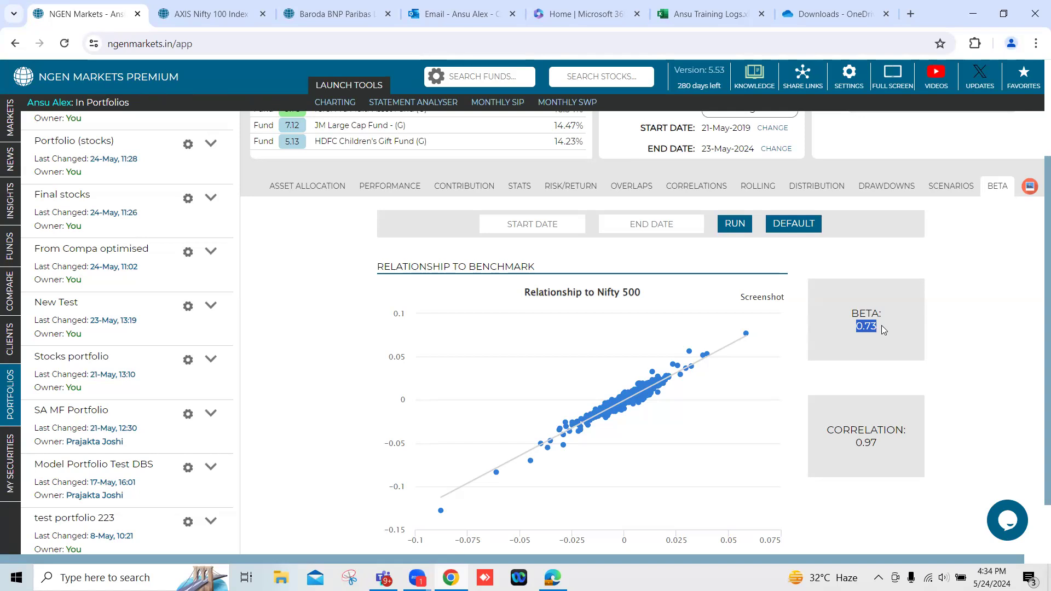
scroll(881, 325, "up", 3)
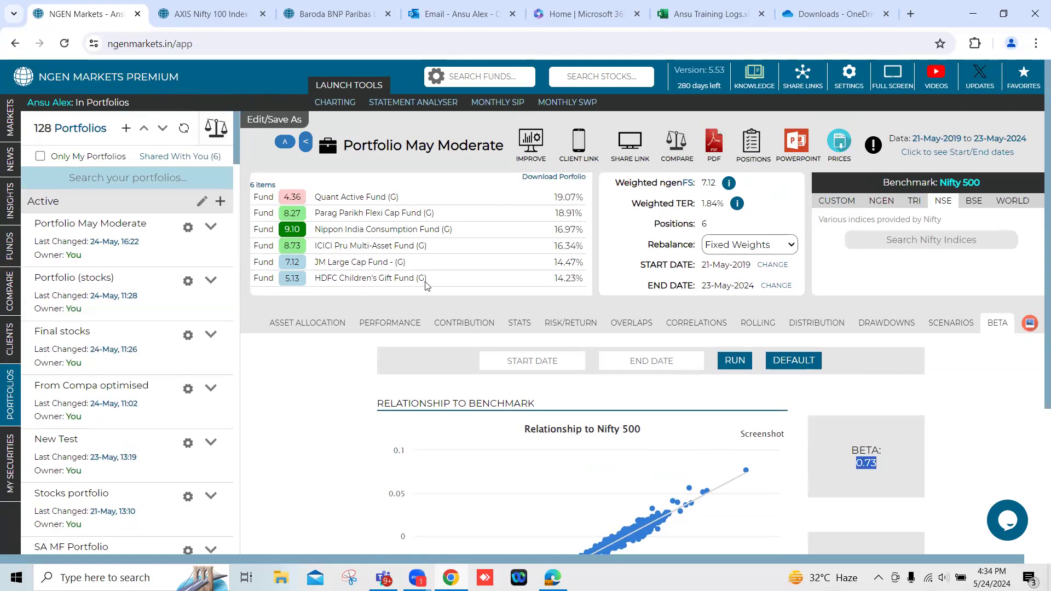
Examine the portfolio's correlation to the Nifty 500 benchmark and contrast it with the correlation matrix between the individual funds.
scroll(537, 376, "down", 3)
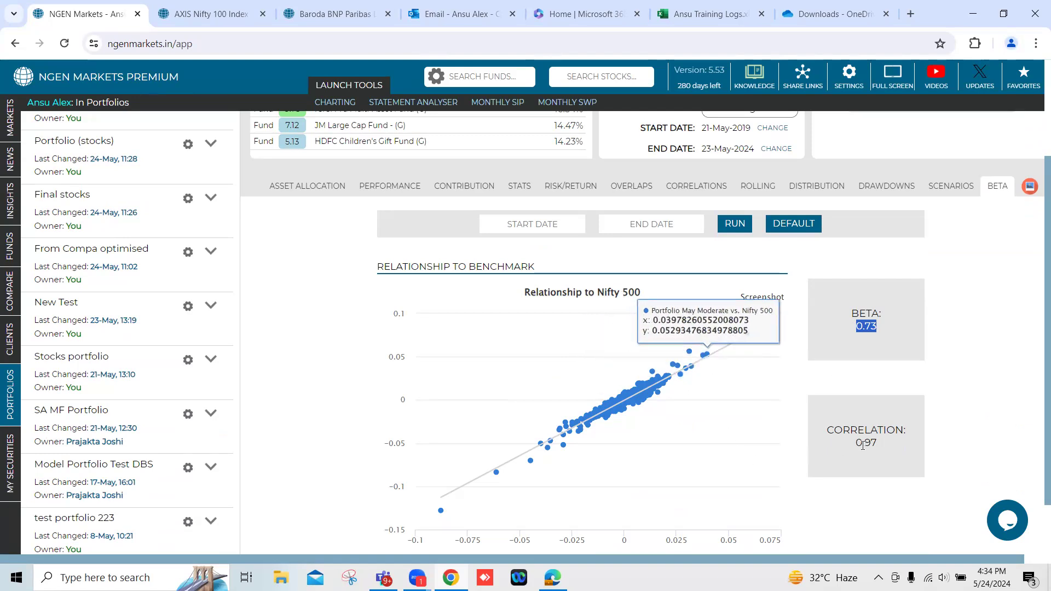
left_click_drag(854, 450, 873, 445)
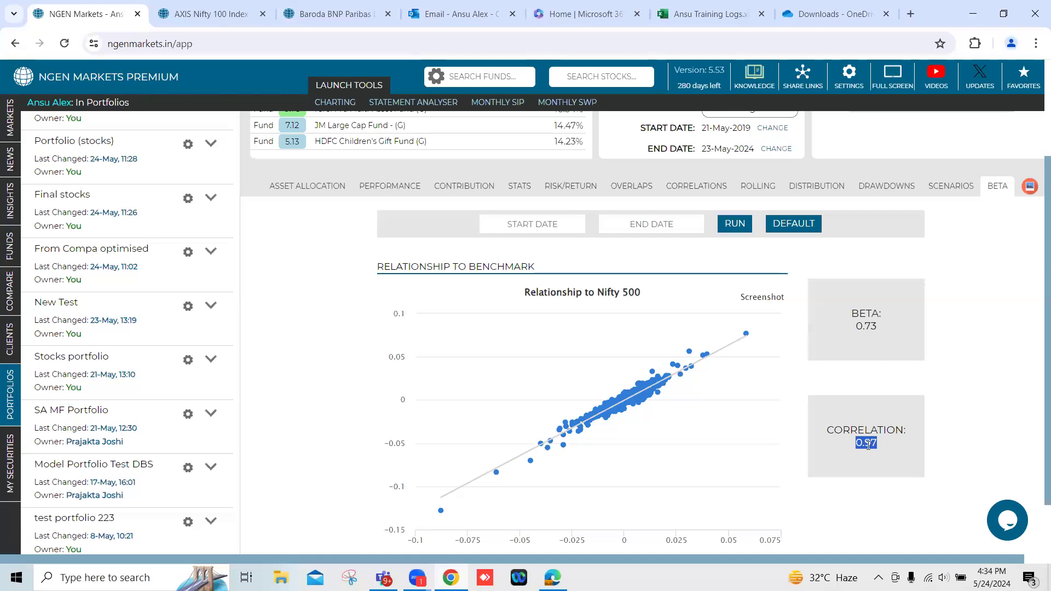
left_click(688, 187)
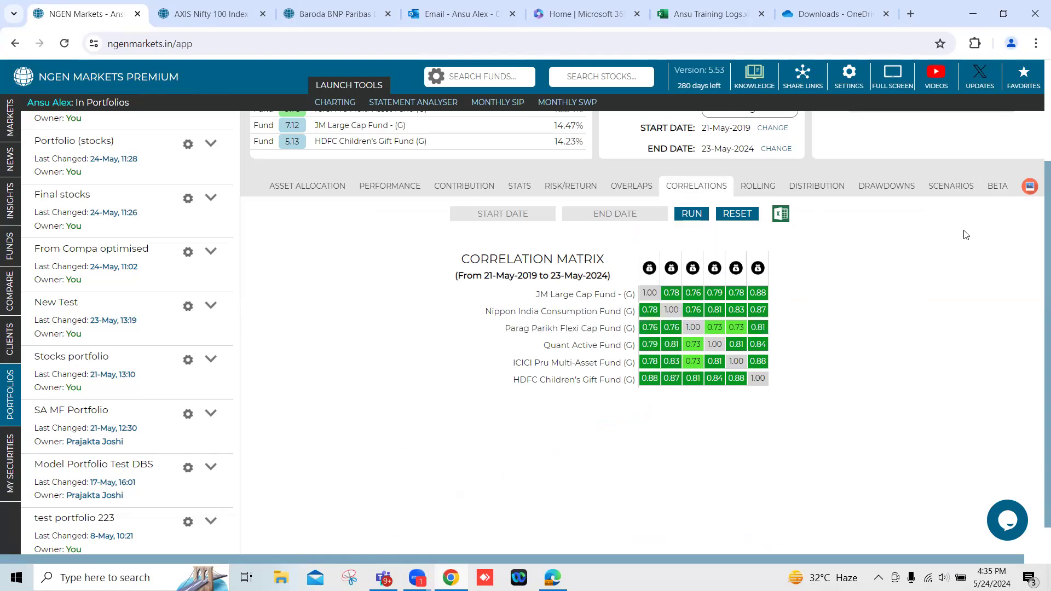
left_click(996, 189)
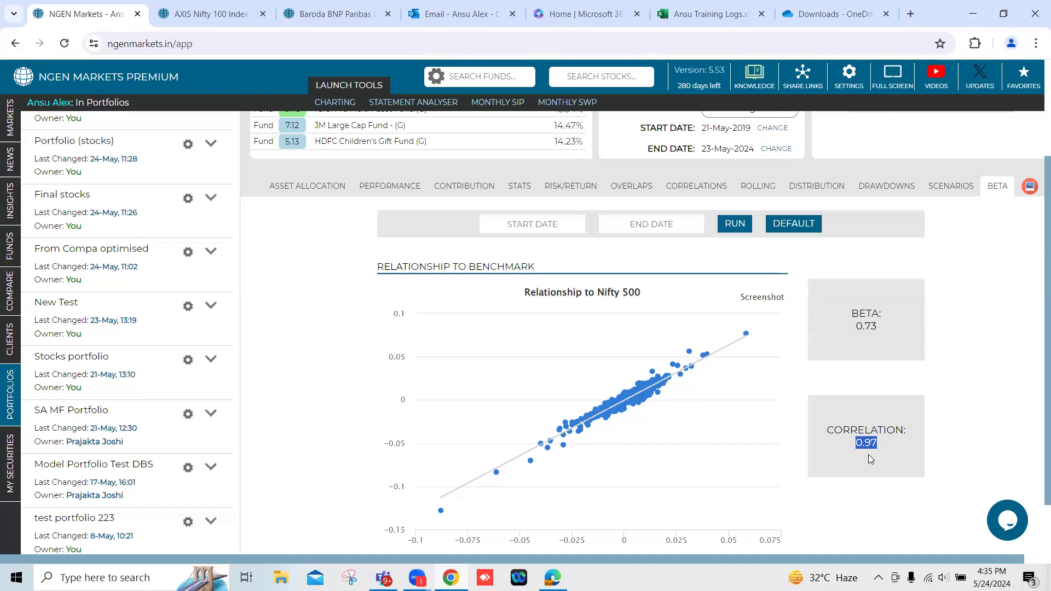
scroll(581, 351, "up", 3)
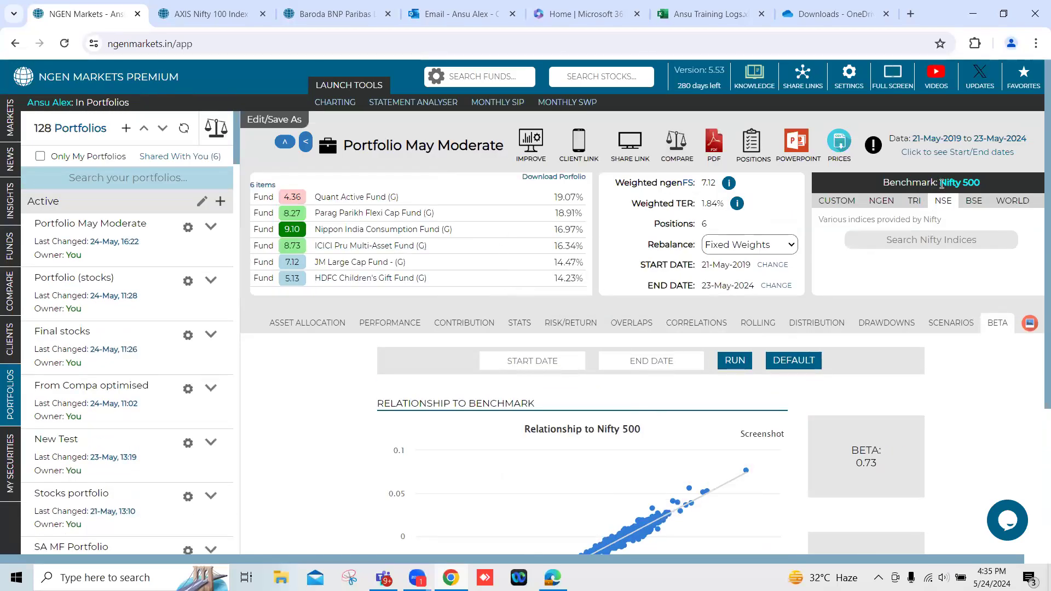
left_click_drag(939, 182, 982, 188)
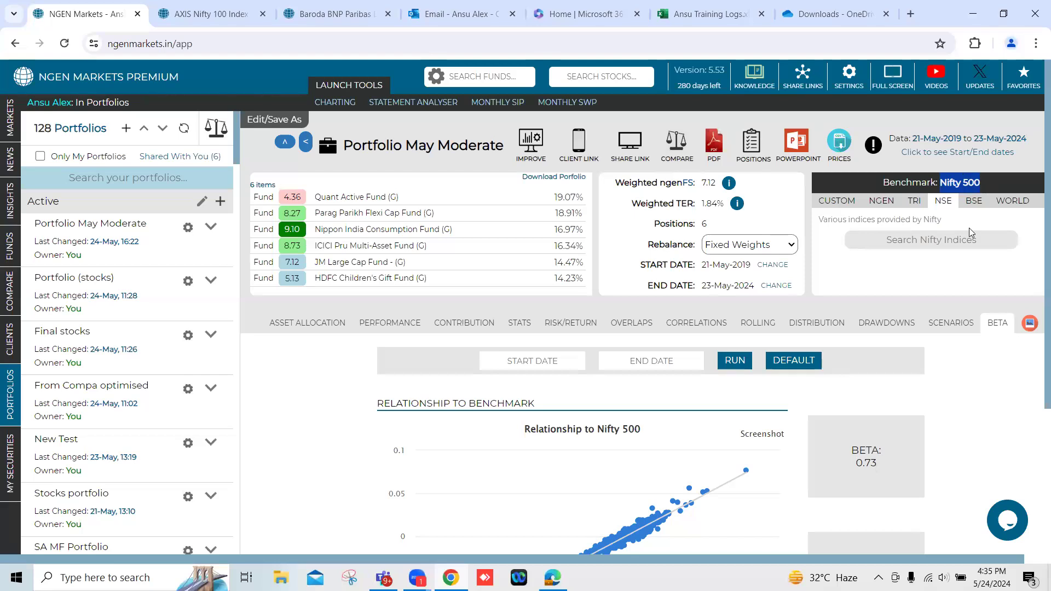
scroll(903, 368, "down", 4)
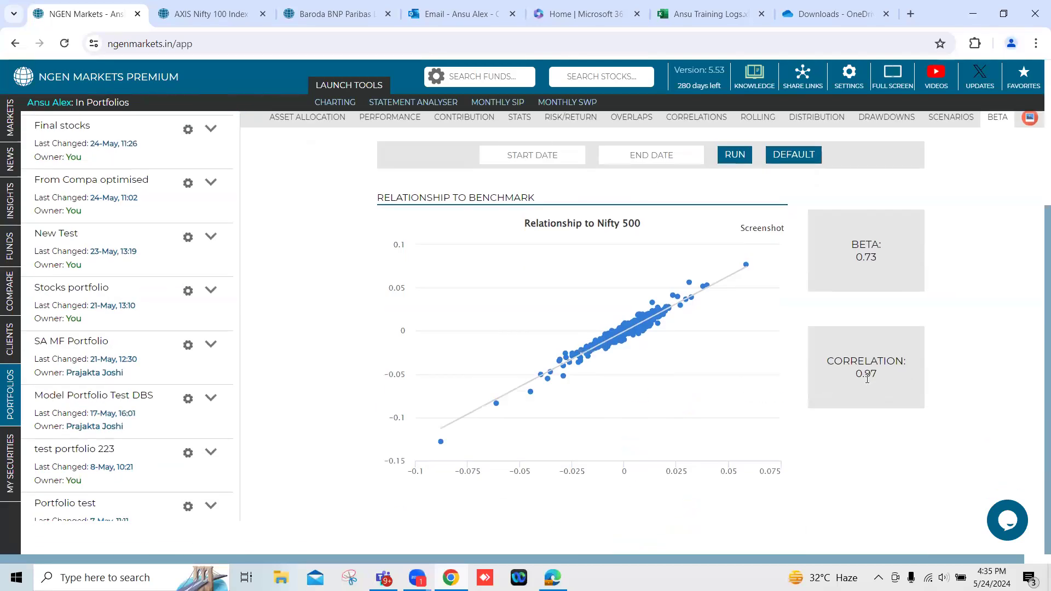
Create an amount-based PowerPoint report of the portfolio with a capital of 50,00,000 rupees.
scroll(740, 400, "up", 2)
scroll(740, 400, "up", 2)
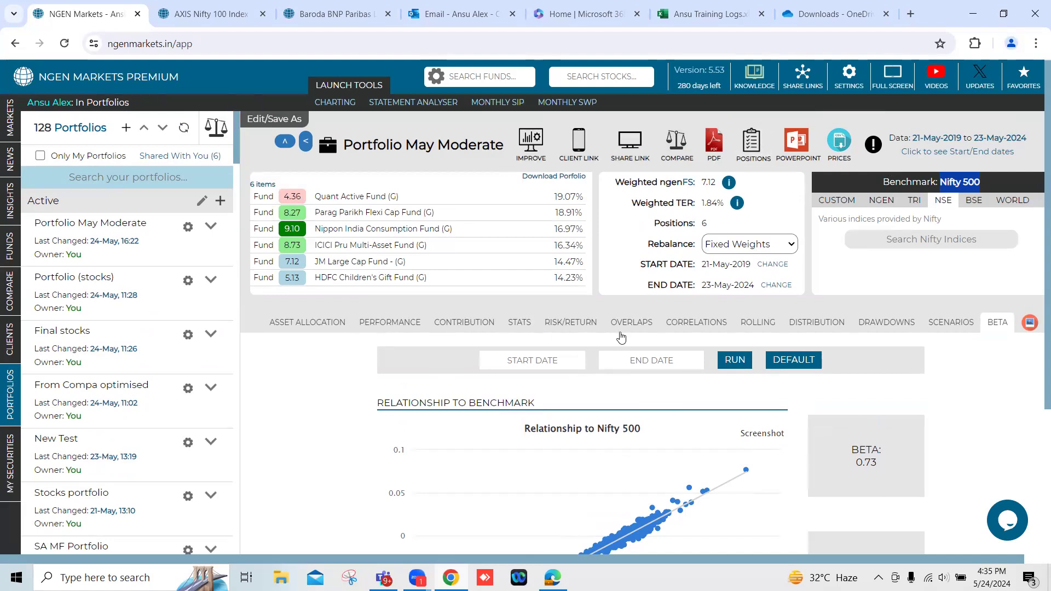
left_click(796, 145)
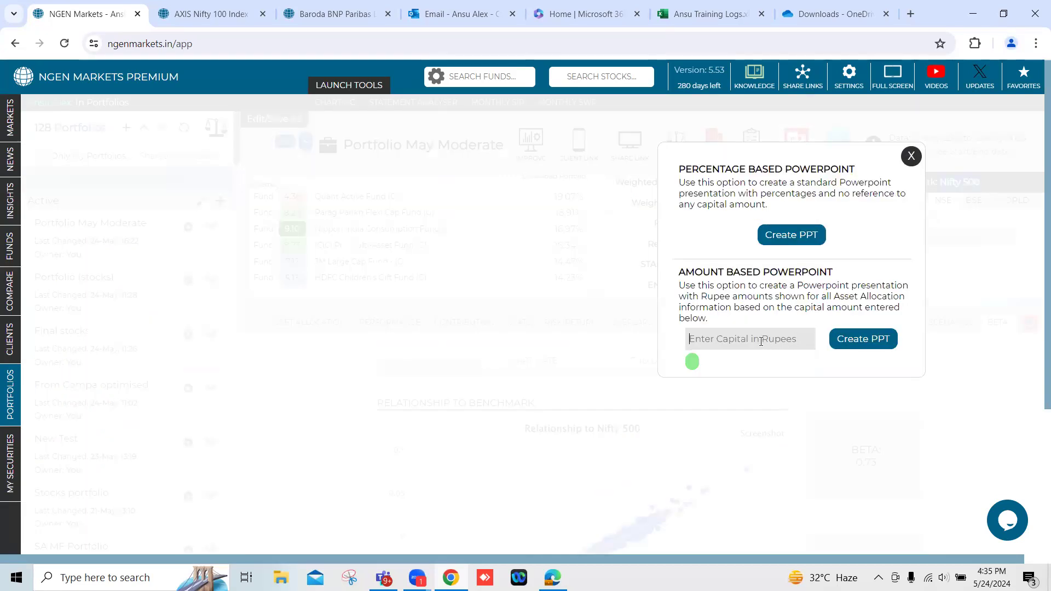
type("50,00,000")
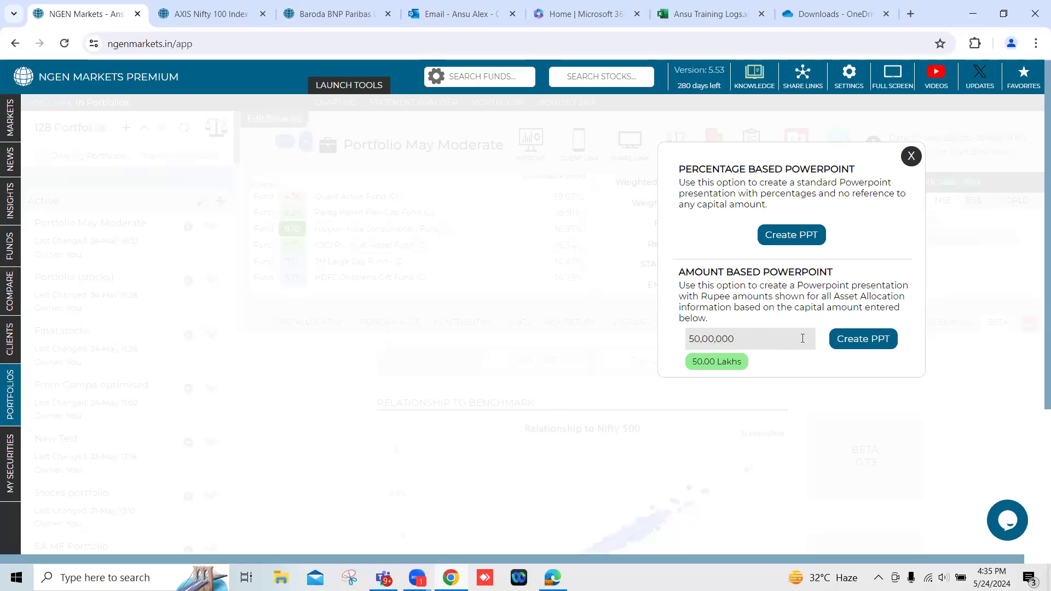
left_click(861, 340)
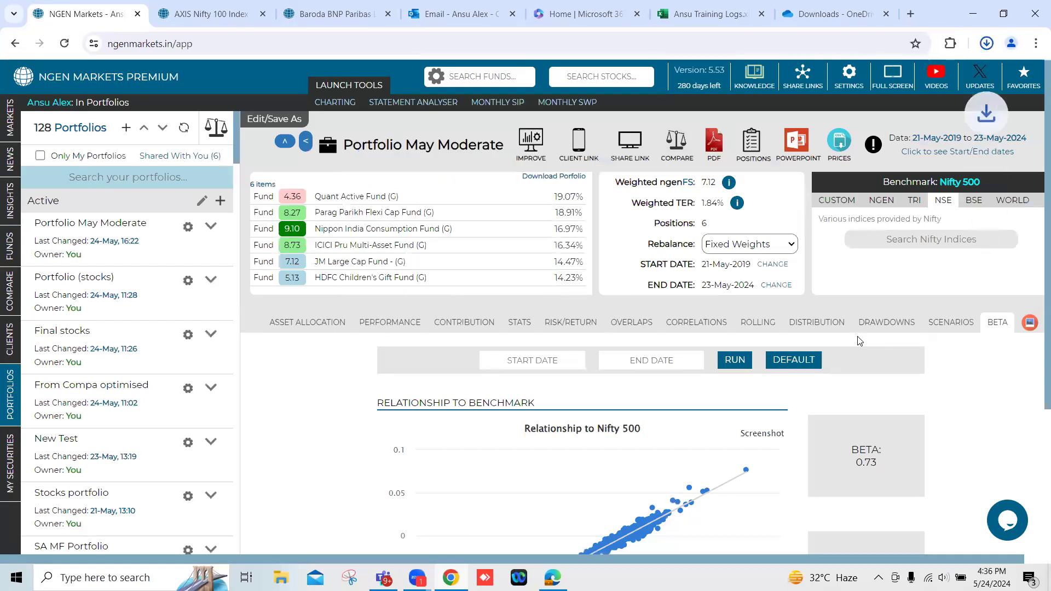
Refresh the OneDrive Downloads folder, open the new PortfolioMayModerate presentation and enlarge the slide view to 100%.
left_click(810, 14)
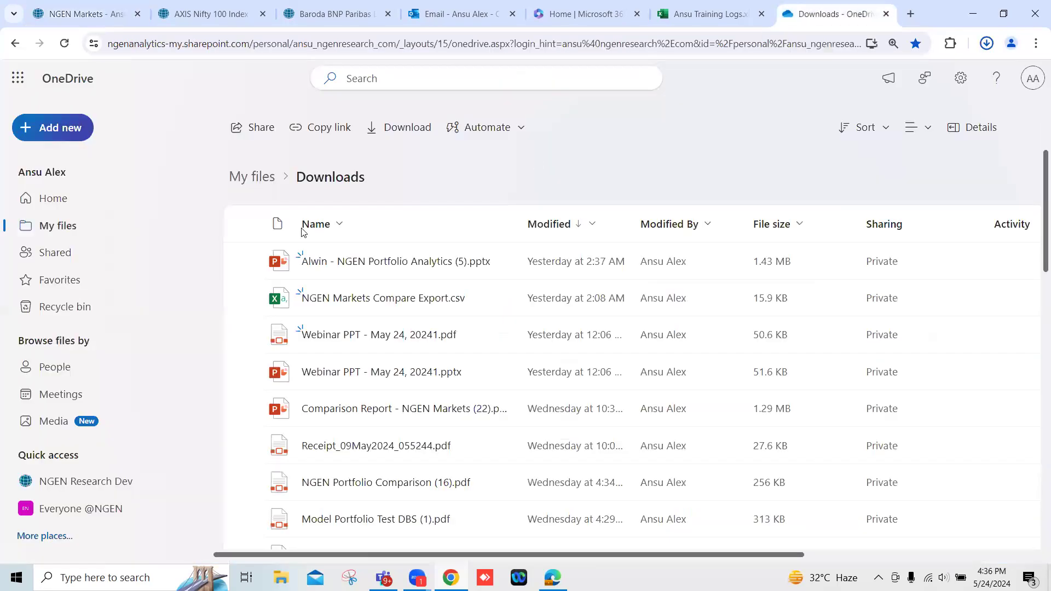
left_click(65, 43)
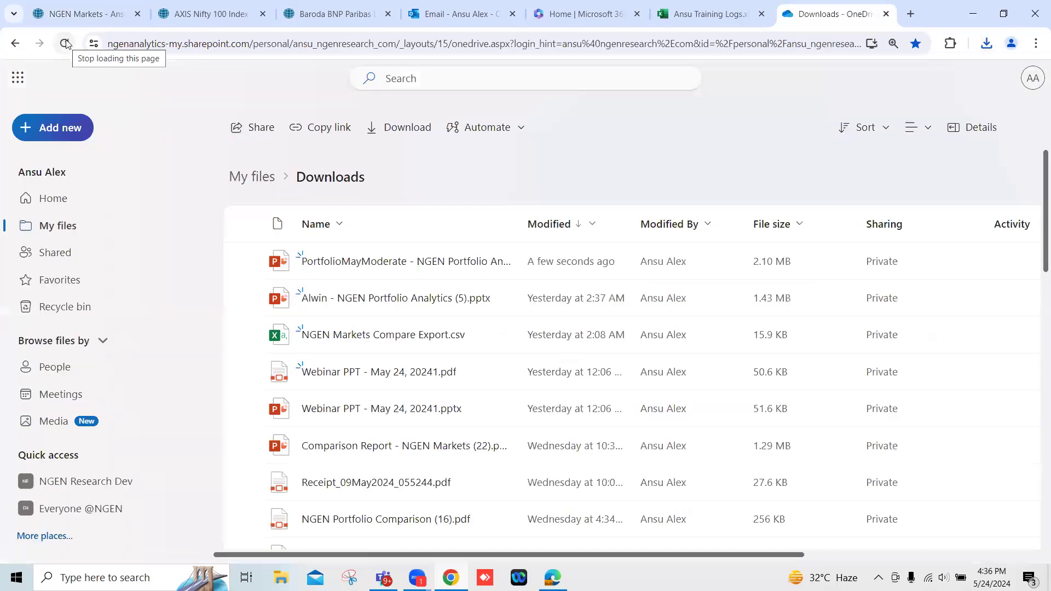
left_click(388, 262)
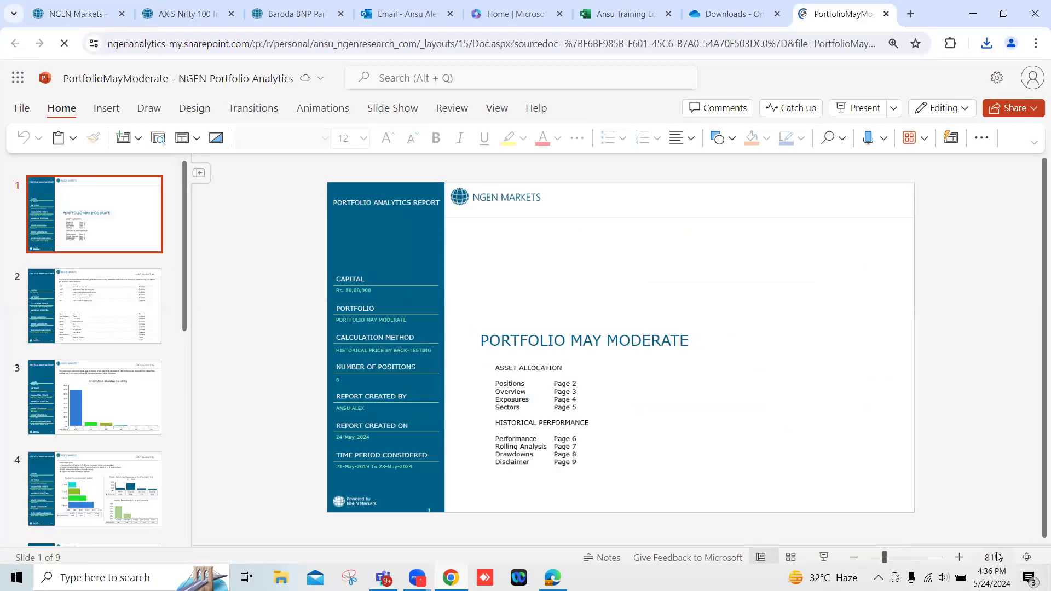
left_click(958, 557)
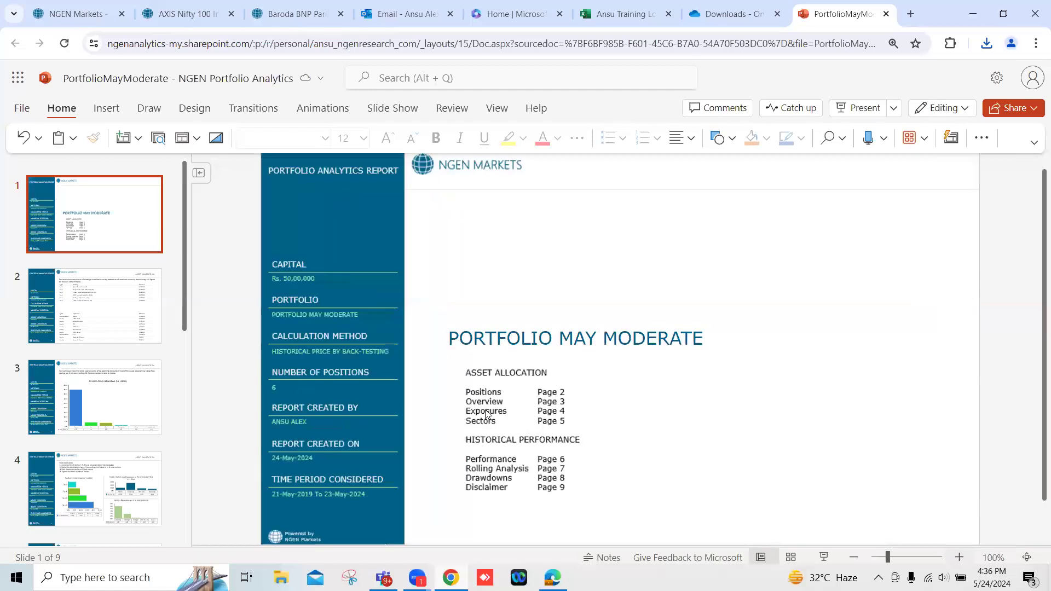
Review the top holdings and exposures table on slide 2 and the overall asset allocation chart on slide 3.
left_click(65, 308)
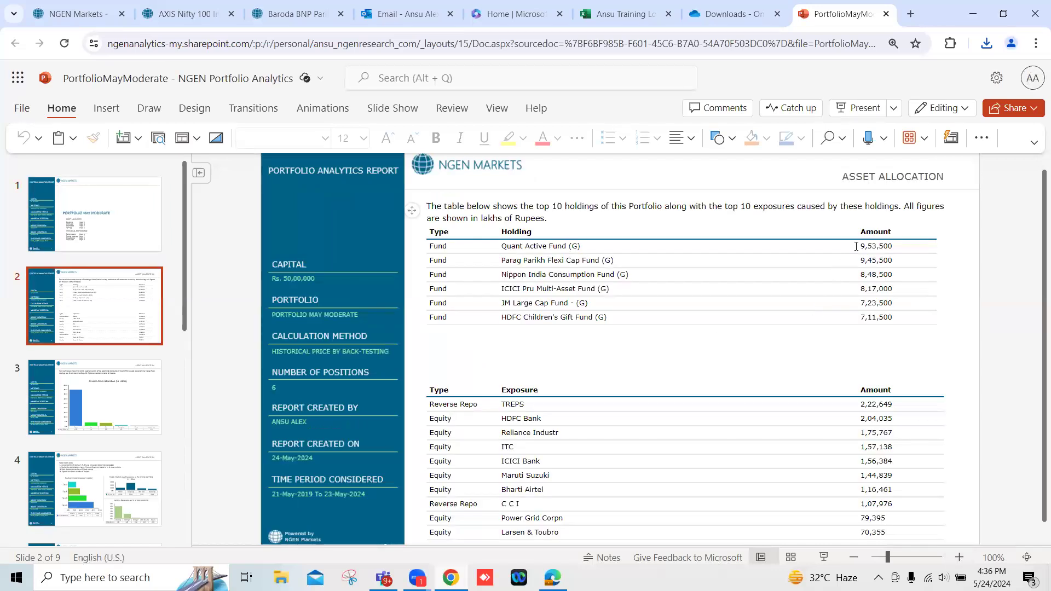
left_click(874, 246)
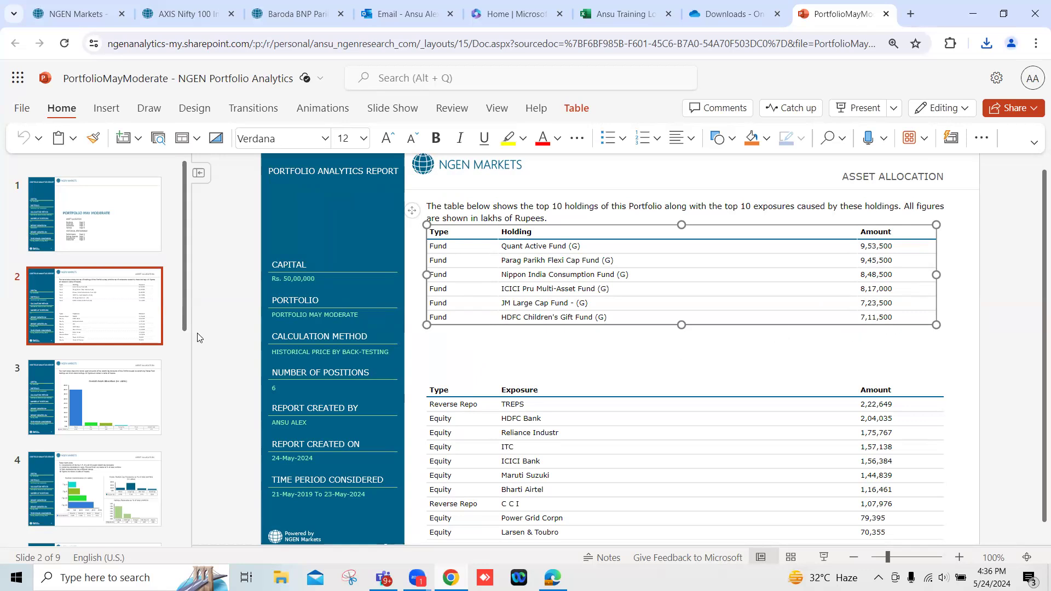
left_click(111, 400)
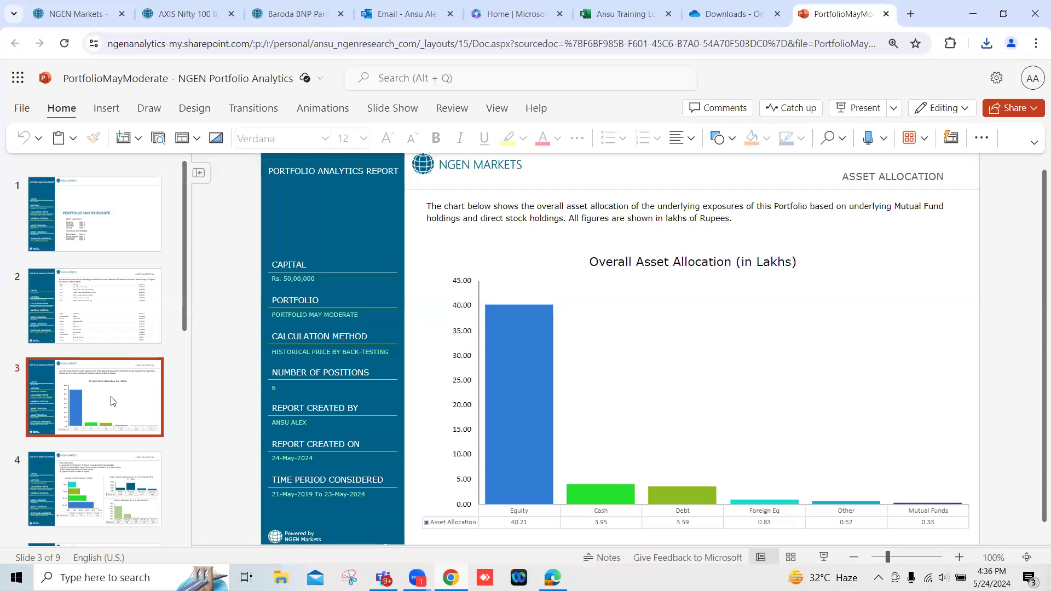
scroll(111, 400, "down", 2)
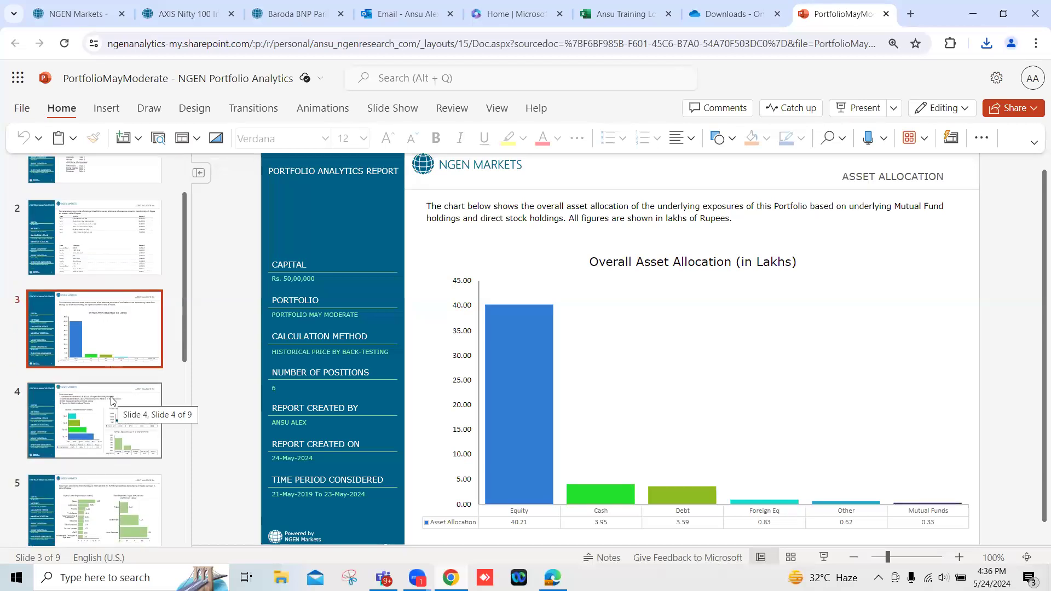
scroll(111, 400, "down", 2)
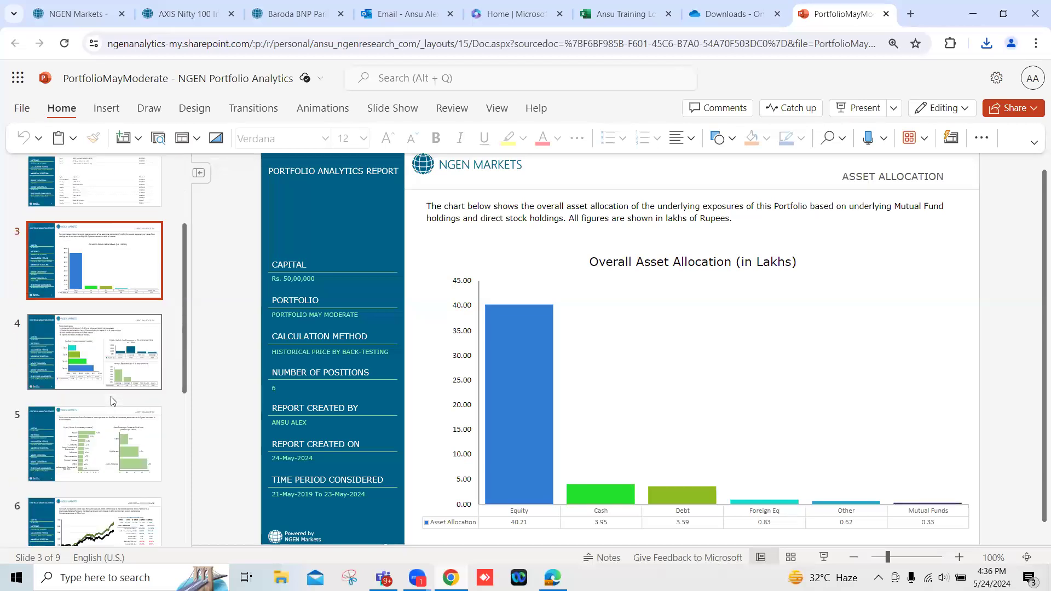
Examine the position concentration, market cap and ratings charts on slide 4 and the sector and debt exposures on slide 5.
left_click(93, 359)
scroll(96, 390, "down", 1)
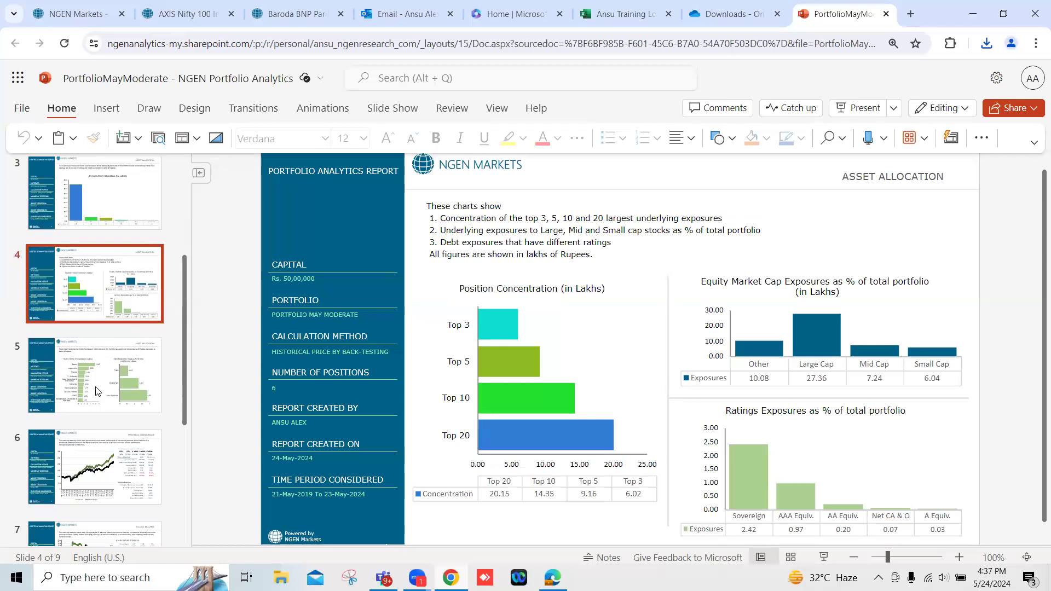
left_click(96, 390)
scroll(96, 390, "down", 1)
scroll(94, 378, "up", 1)
scroll(92, 361, "down", 2)
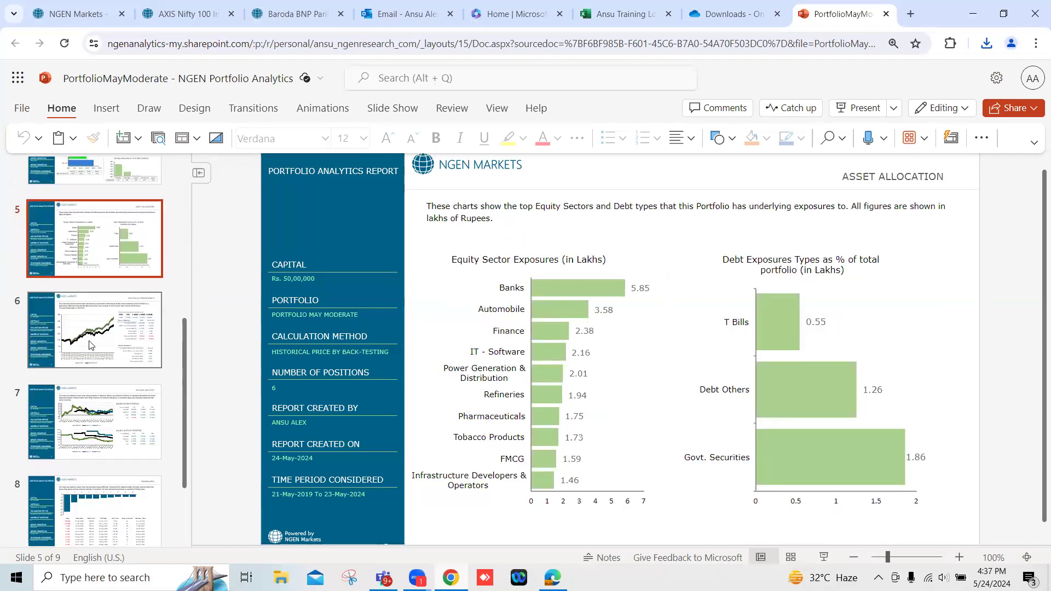
Review the historical performance, rolling analysis and drawdowns slides, and insert a blank slide after the drawdowns slide.
left_click(91, 345)
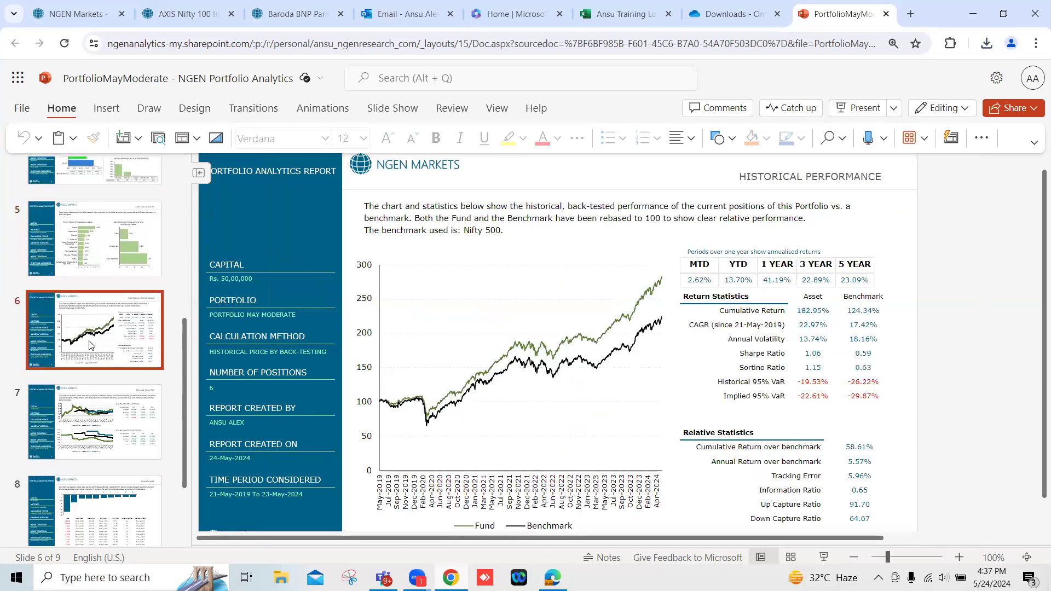
left_click(95, 422)
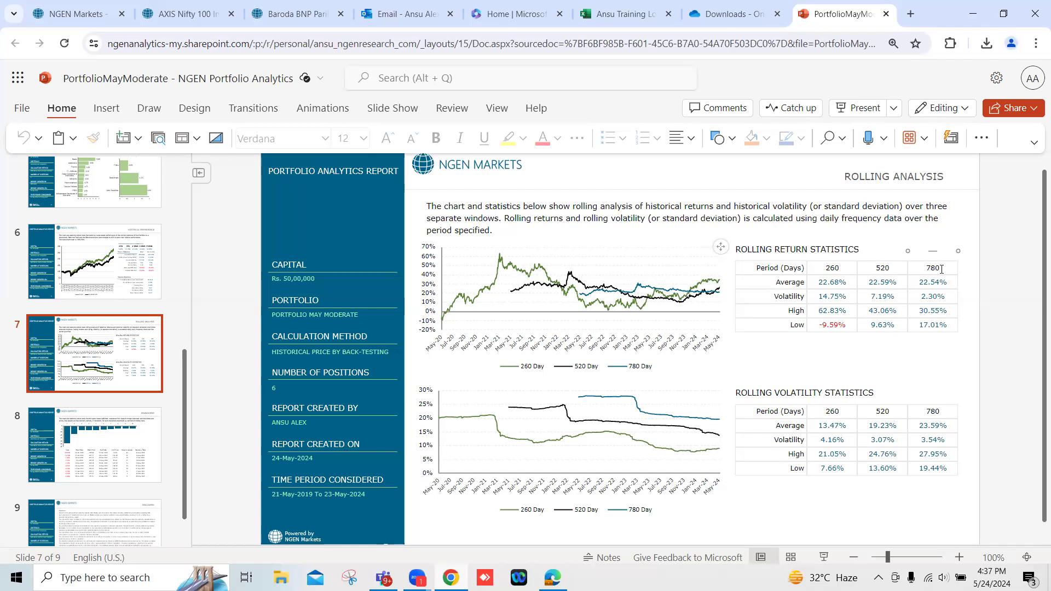
left_click(76, 445)
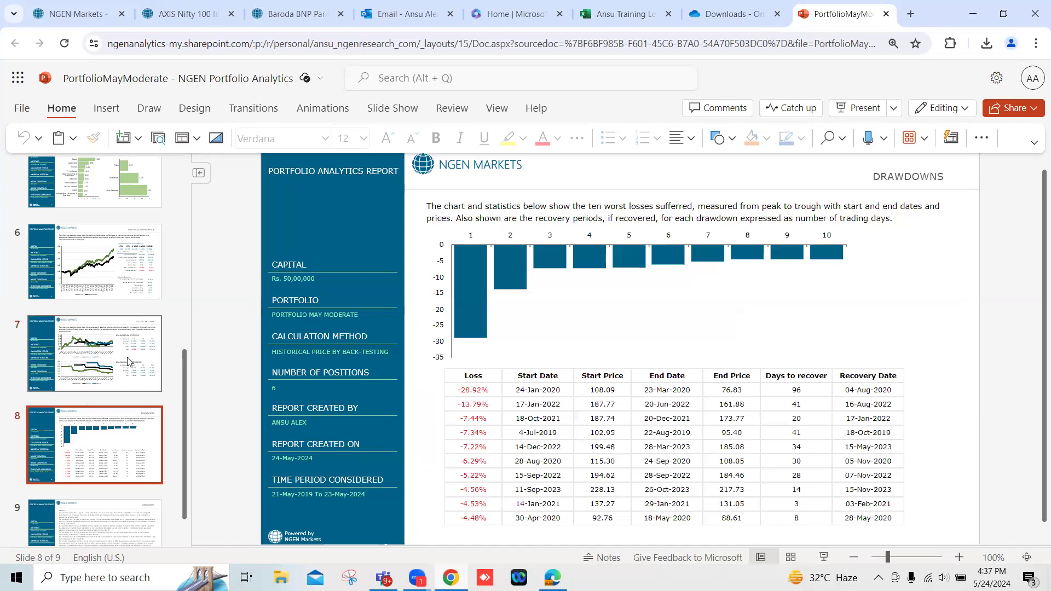
key("ctrl+m")
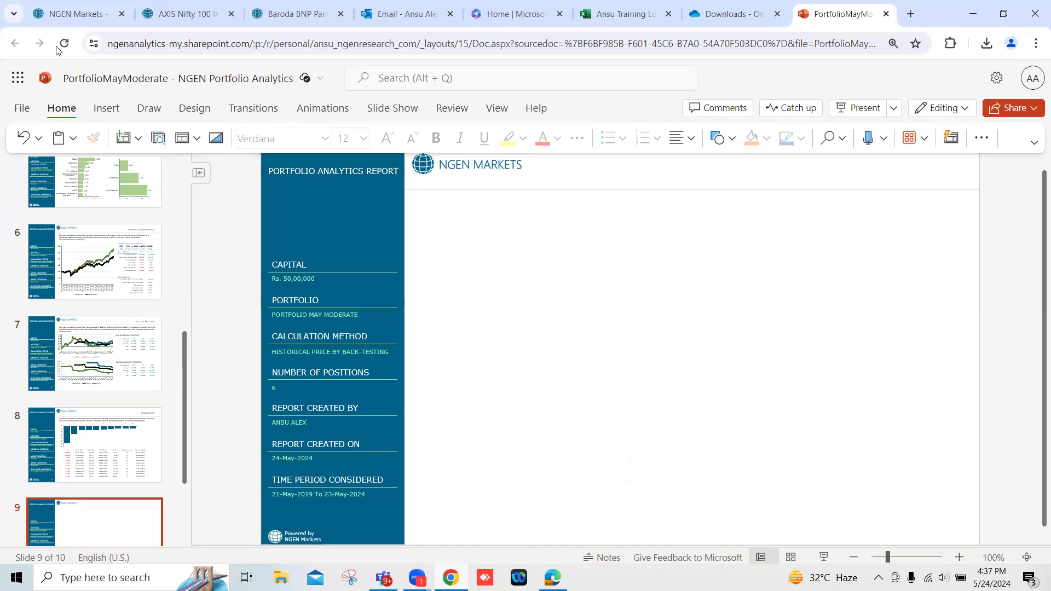
Switch to NGEN Markets and show how Portfolio May Moderate compares with the Nifty 500 under the custom Budget 2024 scenario.
left_click(73, 8)
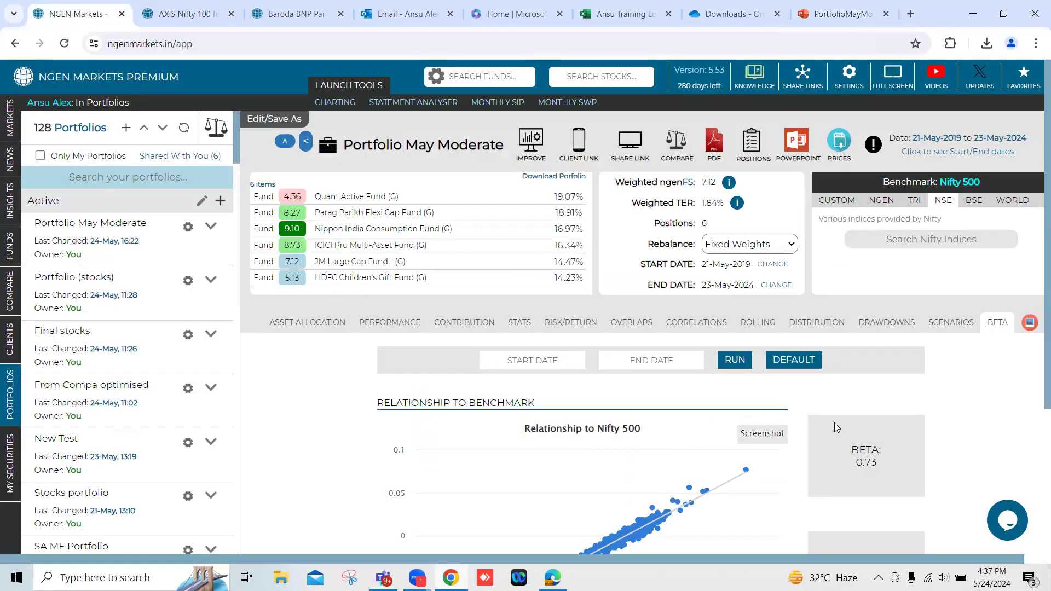
left_click(955, 322)
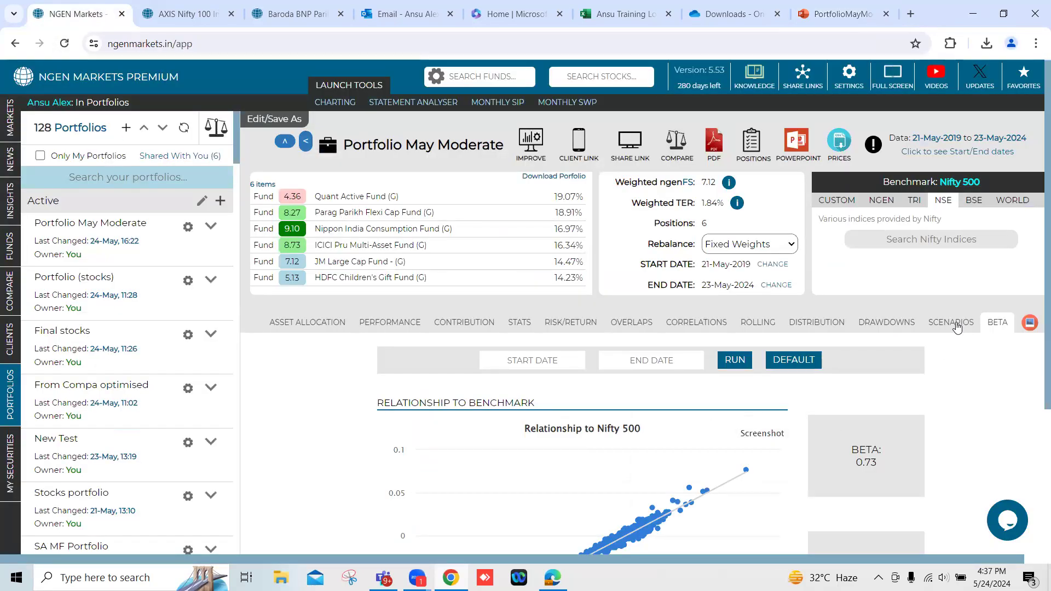
scroll(825, 441, "down", 1)
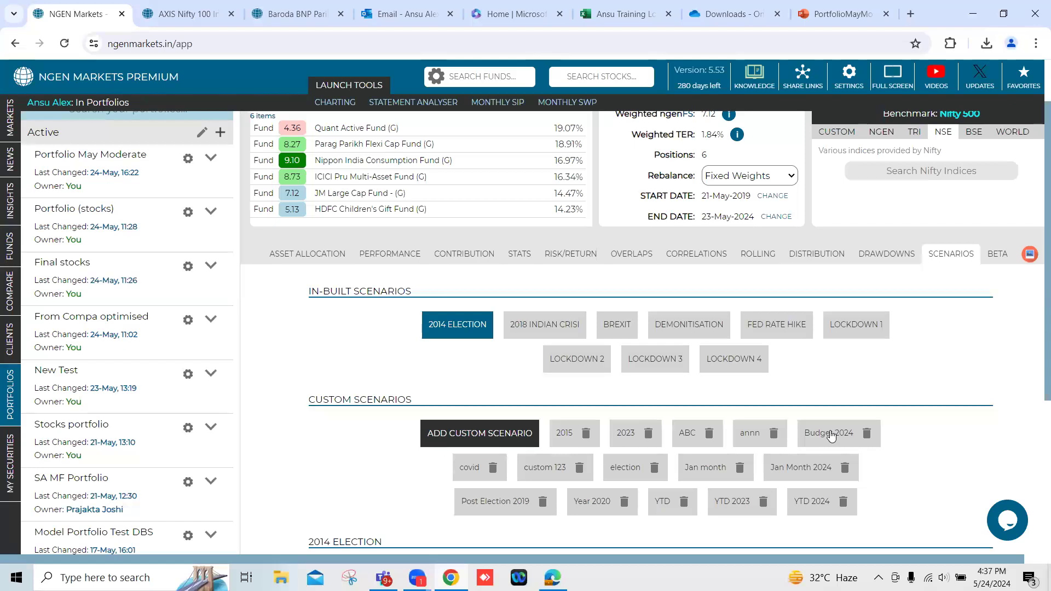
left_click(837, 435)
scroll(835, 420, "down", 4)
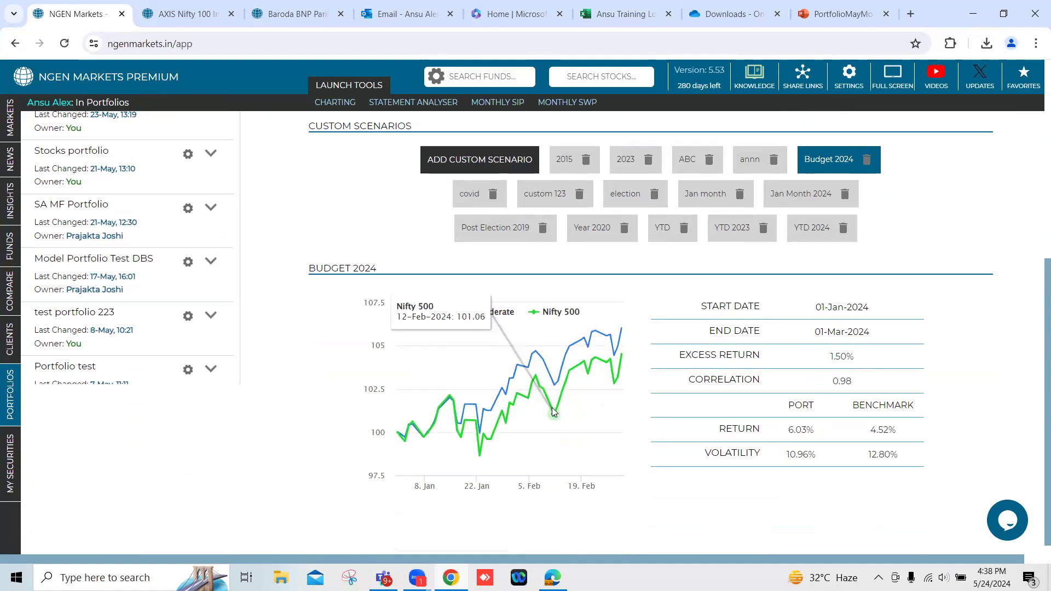
Capture the Budget 2024 scenario's chart and statistics table with the Snipping Tool and copy the snip.
scroll(554, 413, "up", 6)
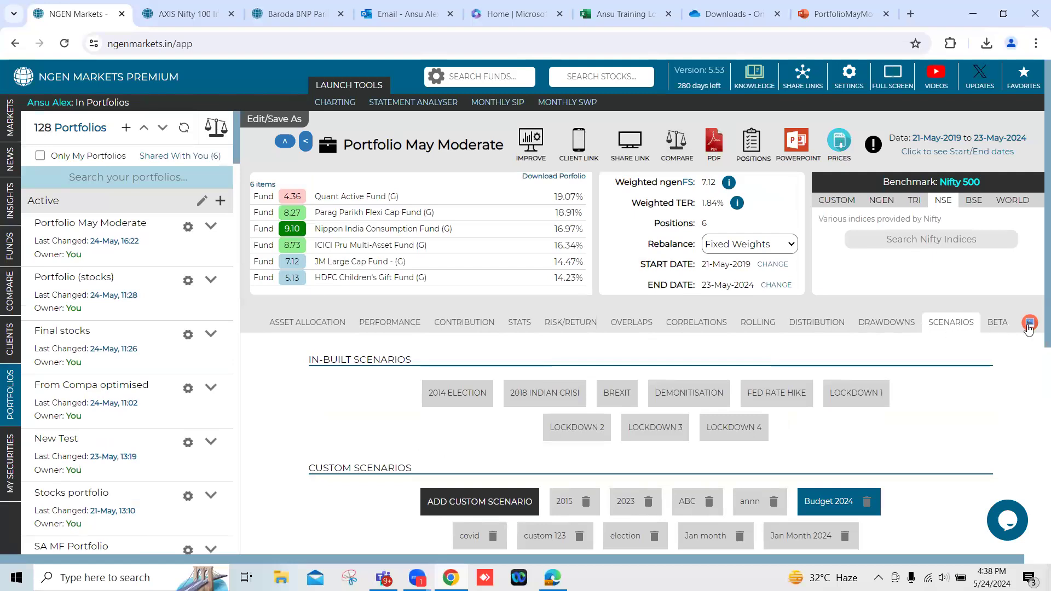
scroll(898, 392, "down", 5)
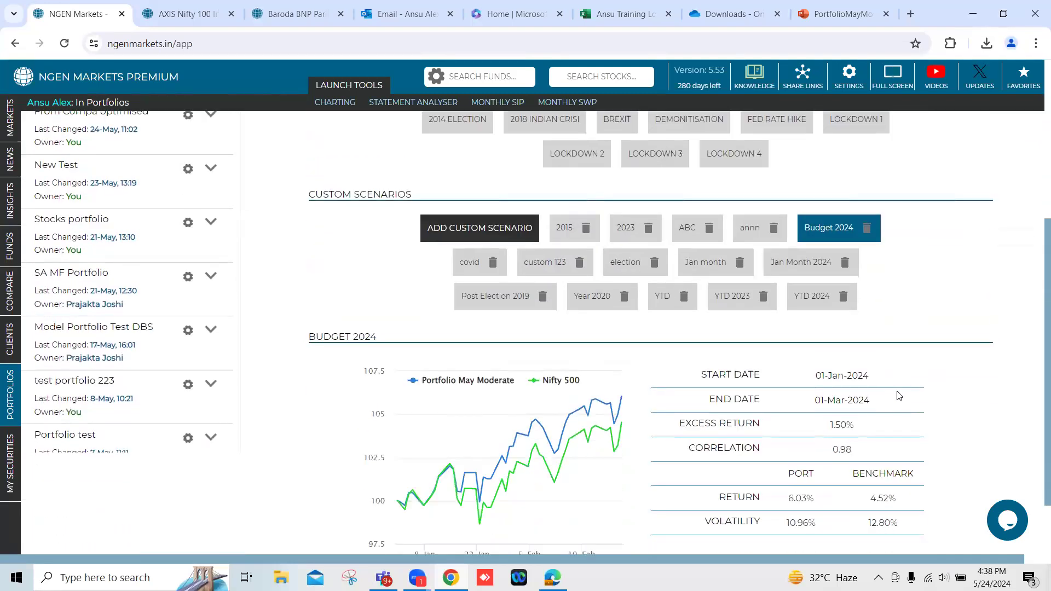
scroll(824, 403, "down", 2)
left_click(360, 573)
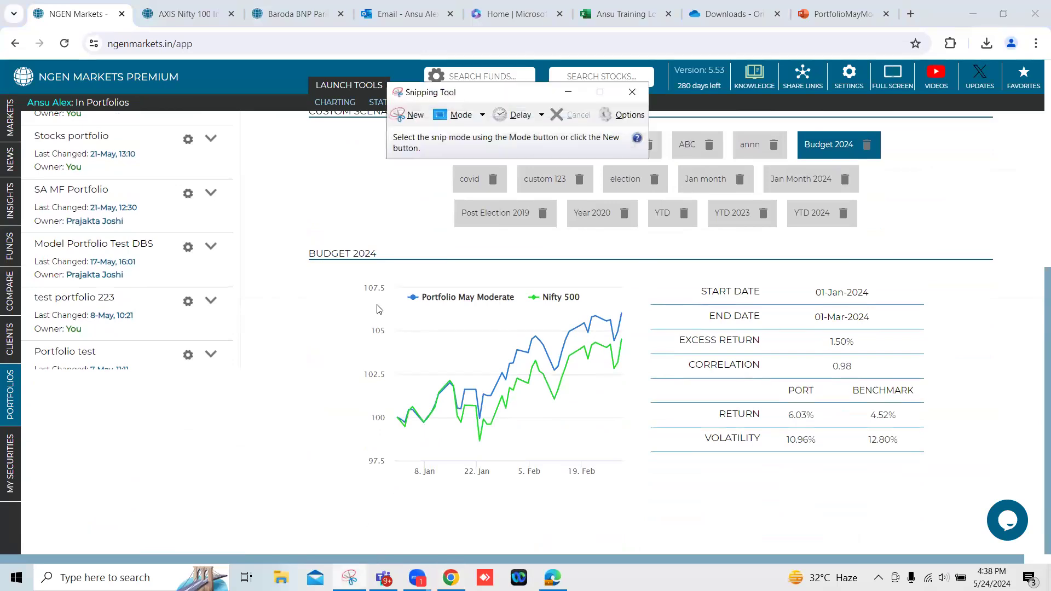
left_click(405, 115)
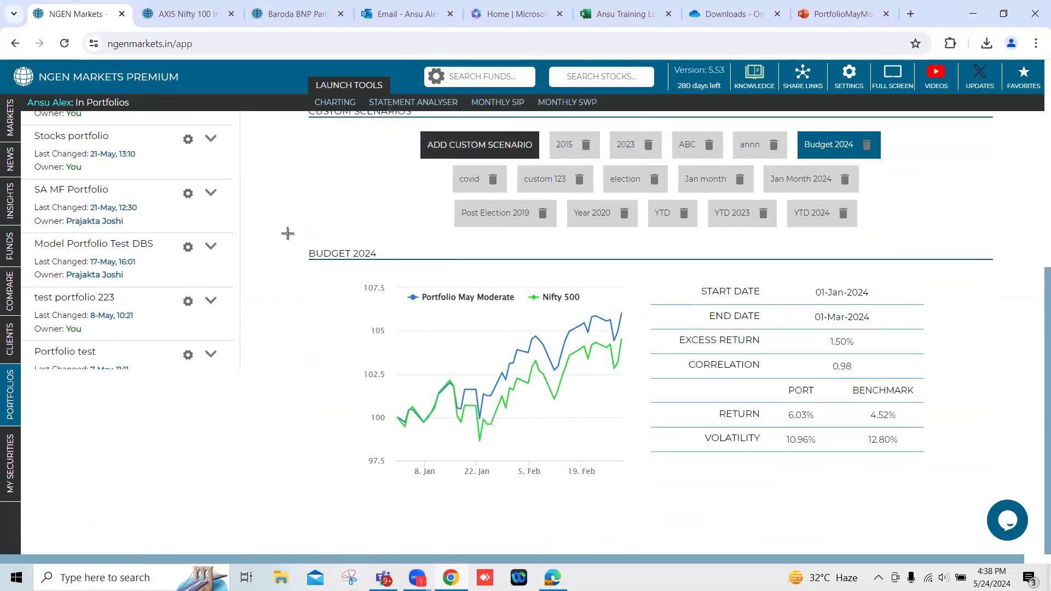
left_click_drag(305, 248, 959, 491)
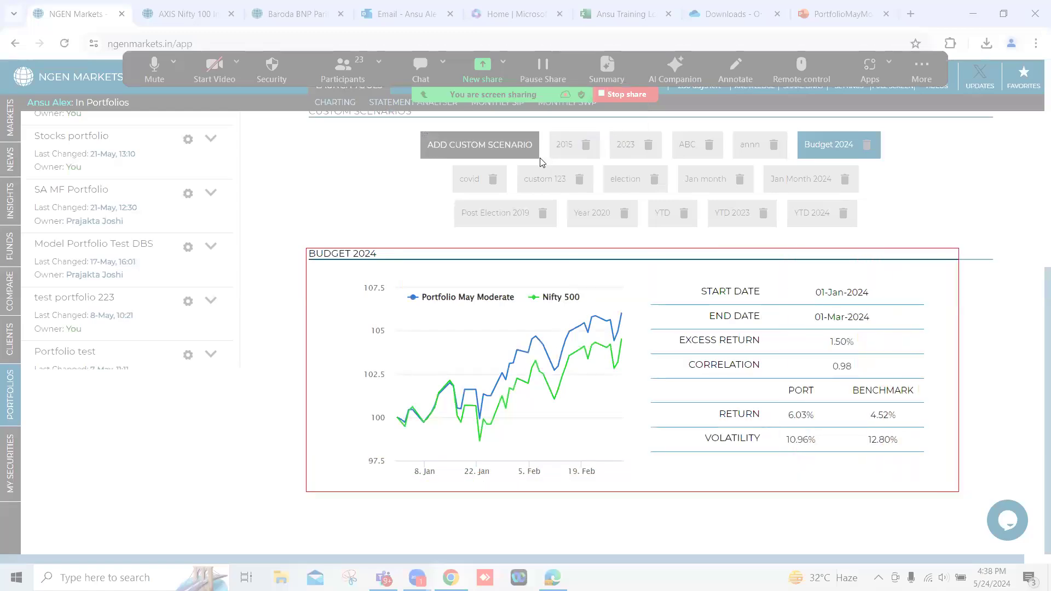
left_click(434, 163)
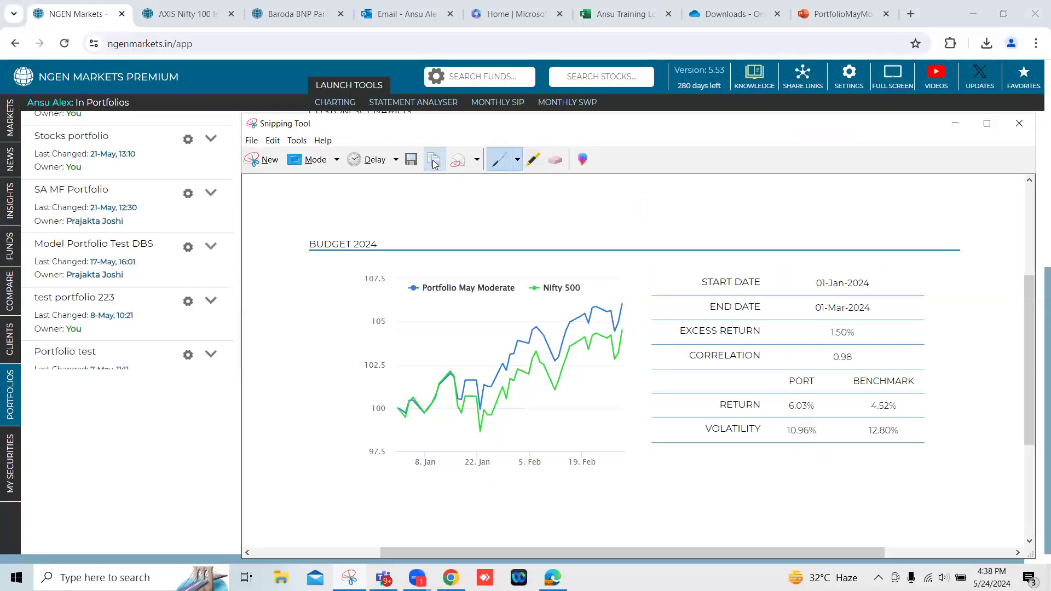
Return to the PortfolioMayModerate presentation and paste the copied Budget 2024 screenshot onto blank slide 9.
left_click(829, 15)
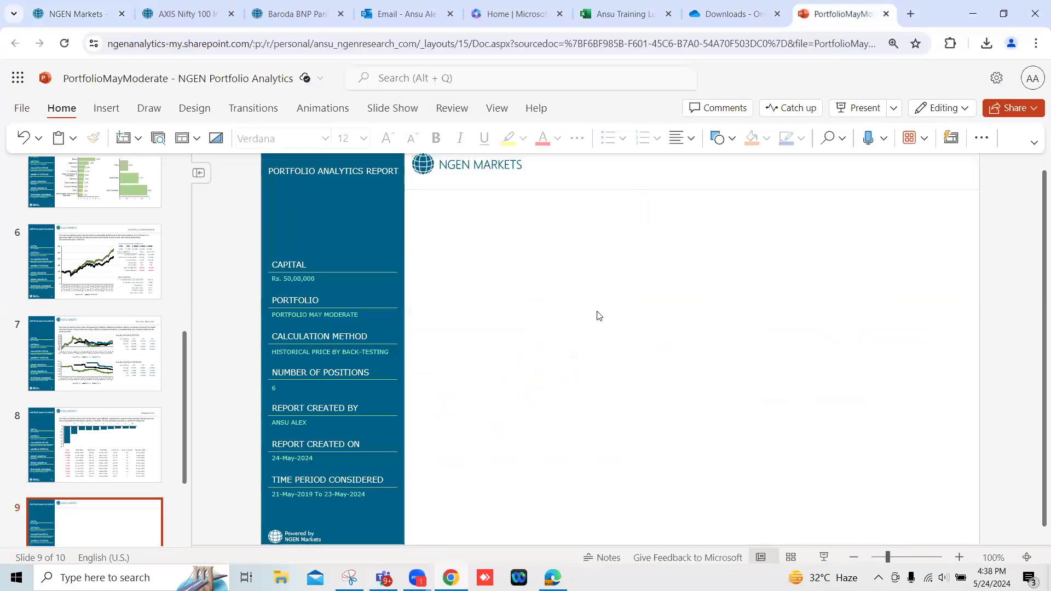
right_click(599, 316)
left_click(663, 383)
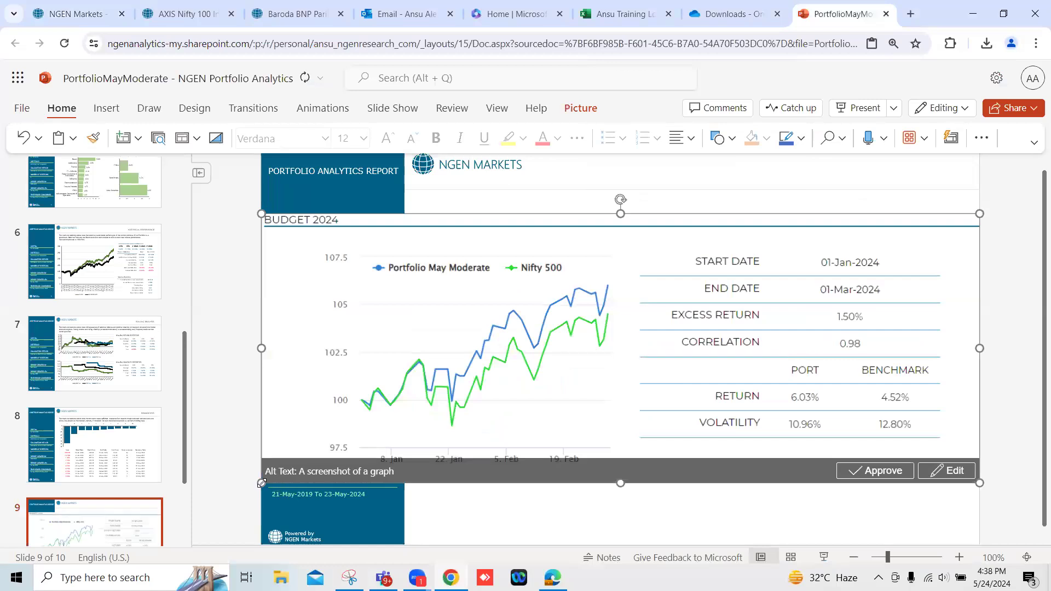
Shrink the Budget 2024 picture, position it in the white area beside the slide's blue sidebar, and dismiss the design suggestions.
left_click_drag(261, 483, 463, 407)
left_click_drag(601, 347, 552, 363)
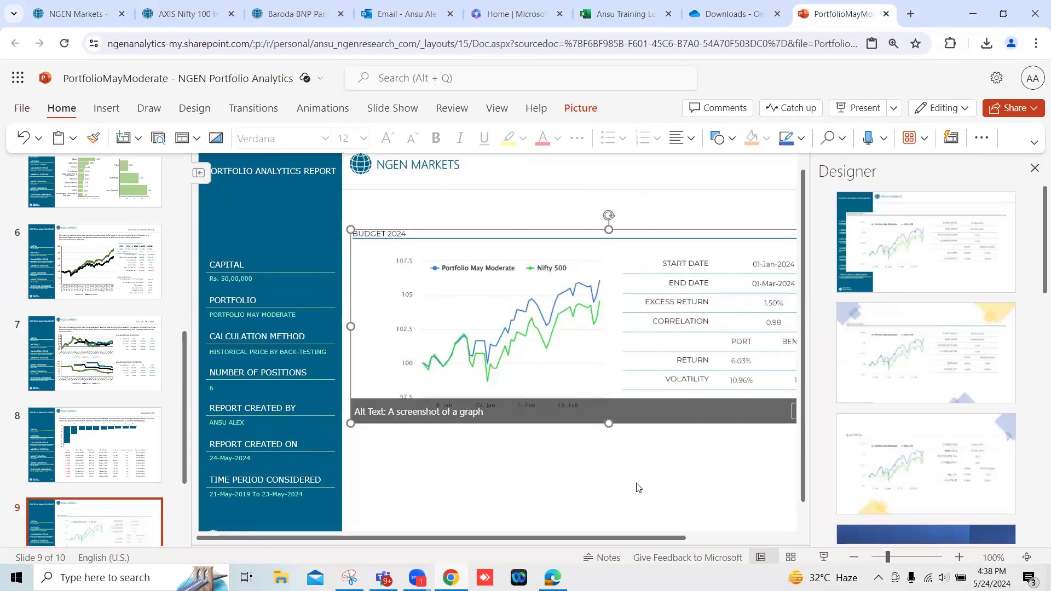
left_click(1034, 170)
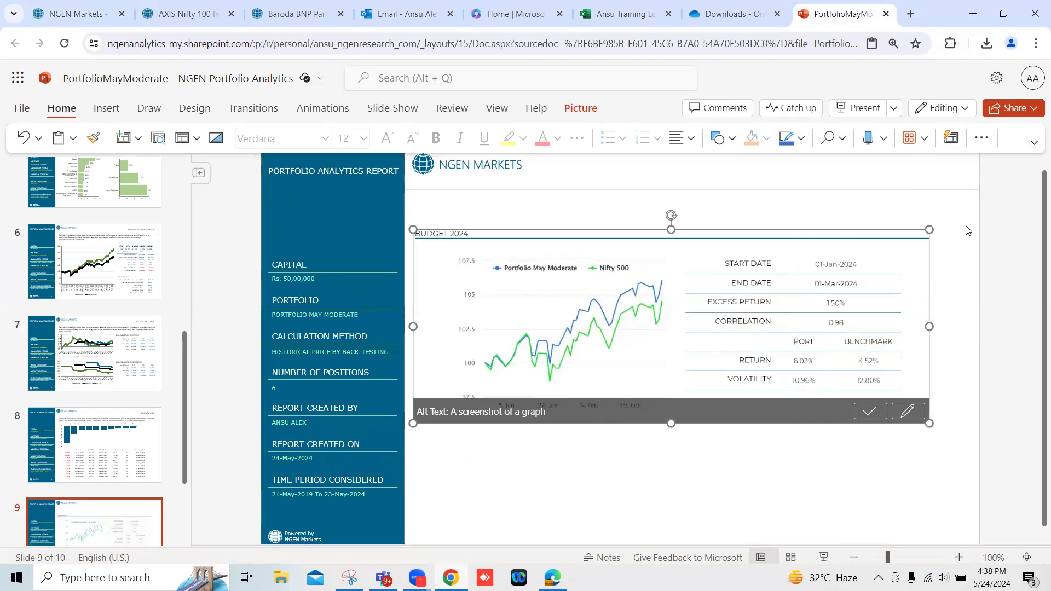
left_click(752, 454)
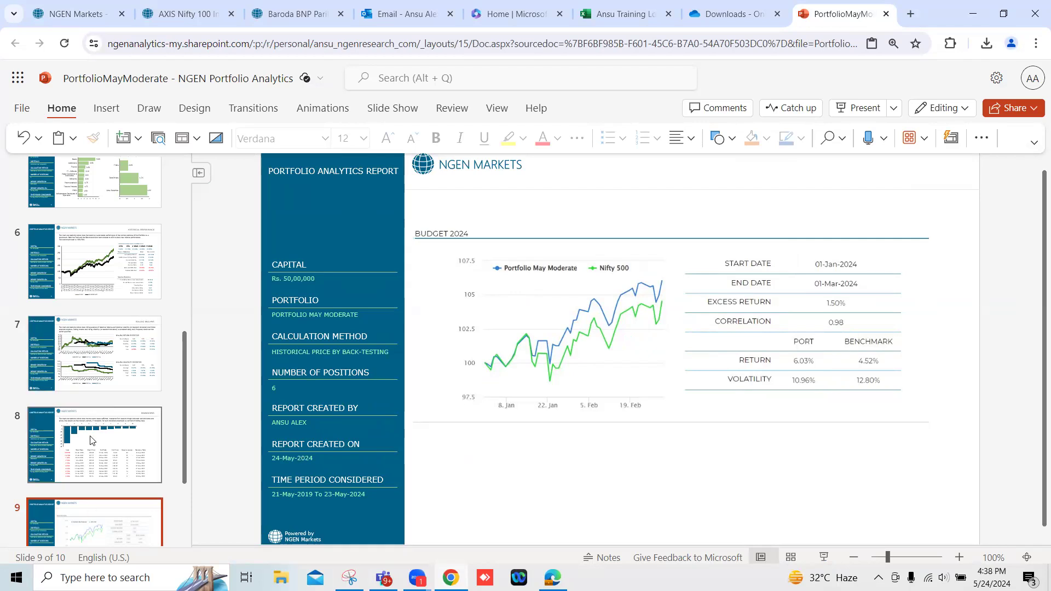
Look back through the report's earlier slides and revisit the Budget 2024 scenario chart in NGEN Markets.
scroll(90, 439, "up", 4)
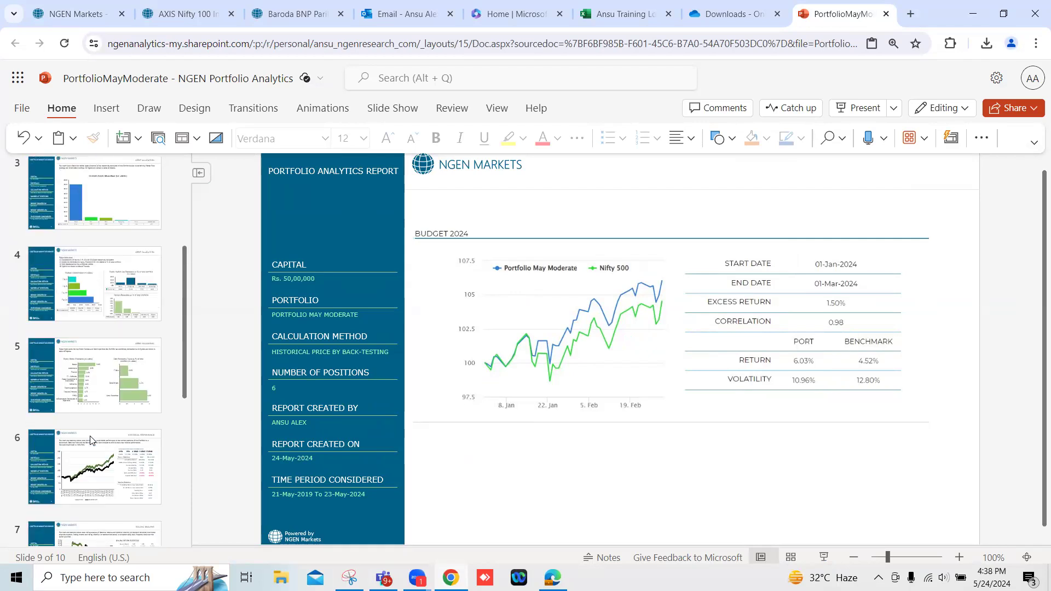
scroll(91, 439, "up", 4)
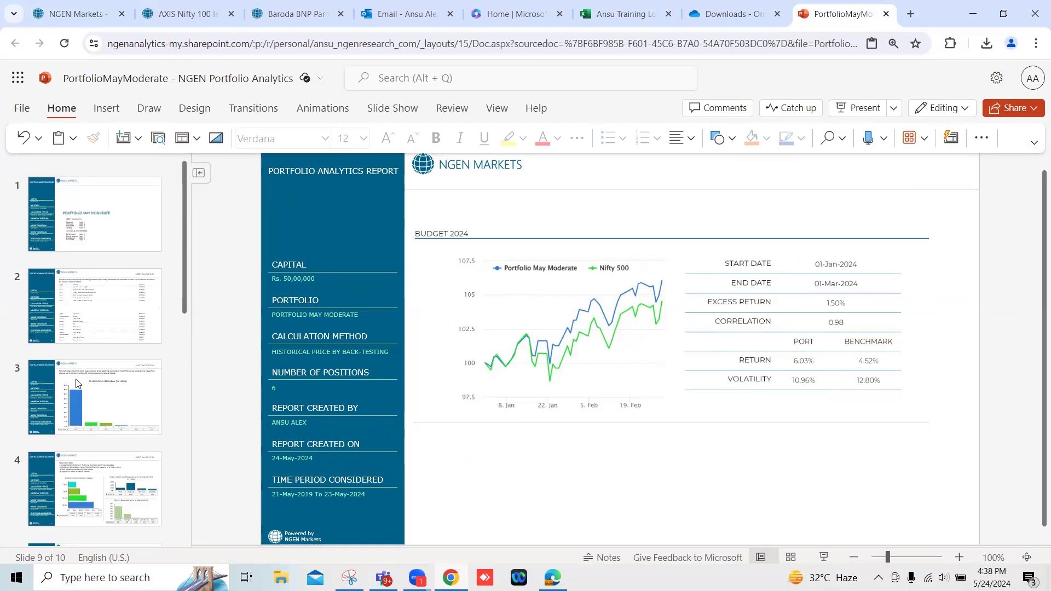
left_click(65, 5)
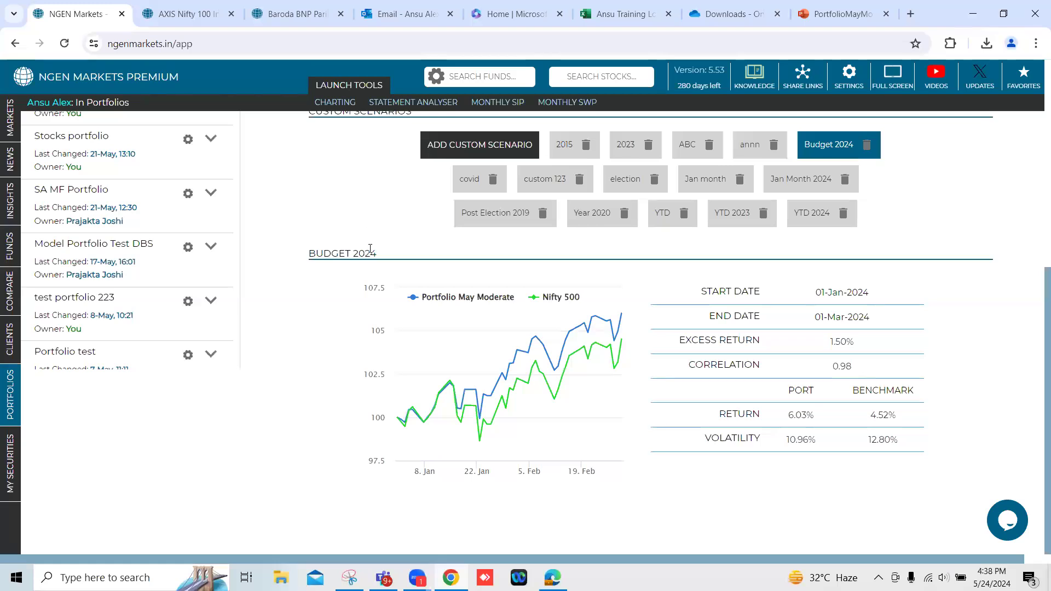
mouse_move(410, 301)
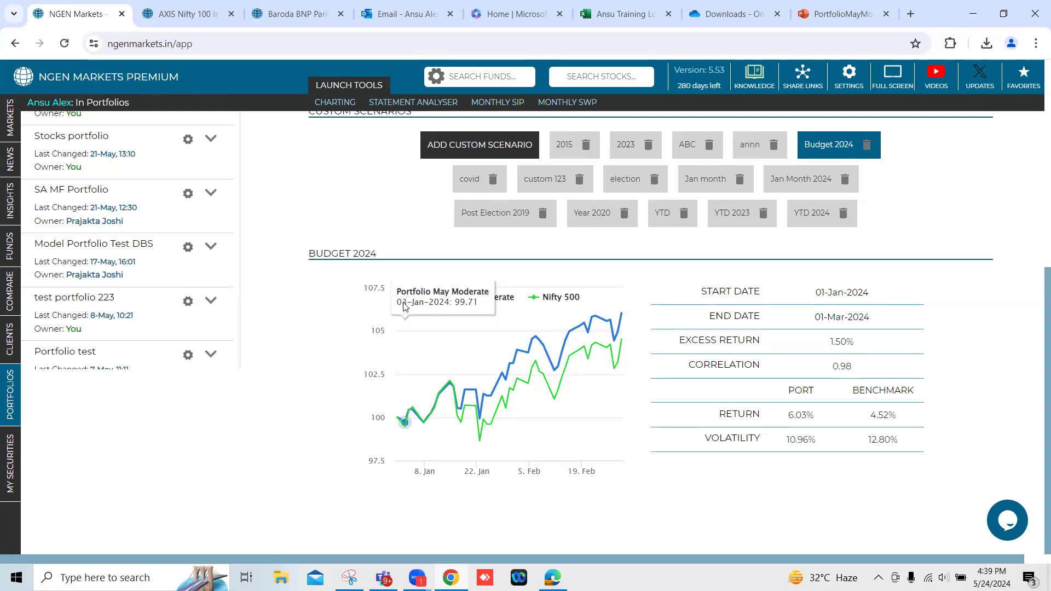
scroll(405, 329, "up", 7)
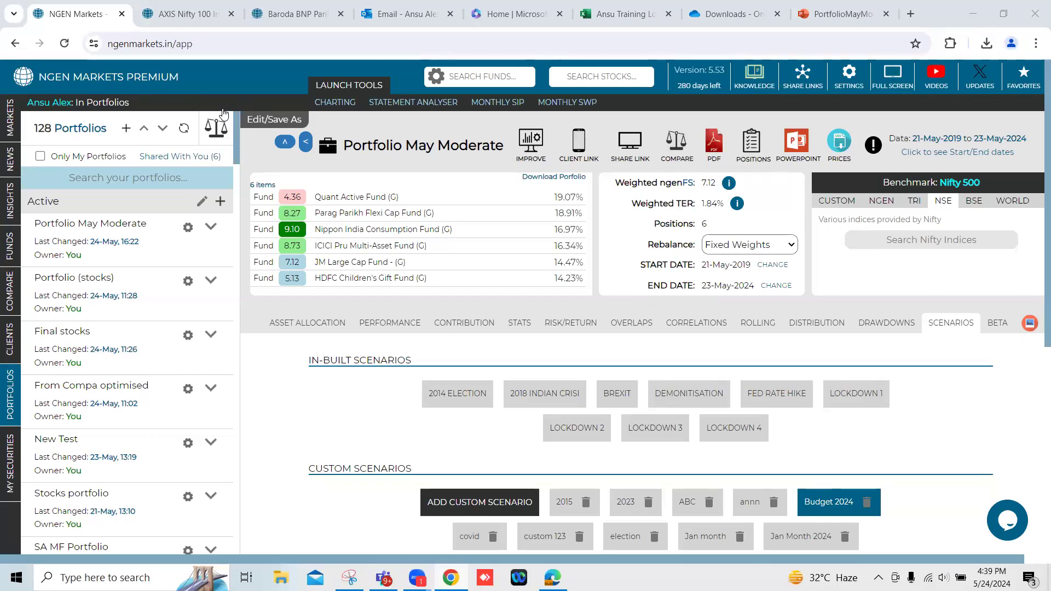
Show the equity sector breakdown in Portfolio May Moderate's asset allocation analysis.
mouse_move(461, 4)
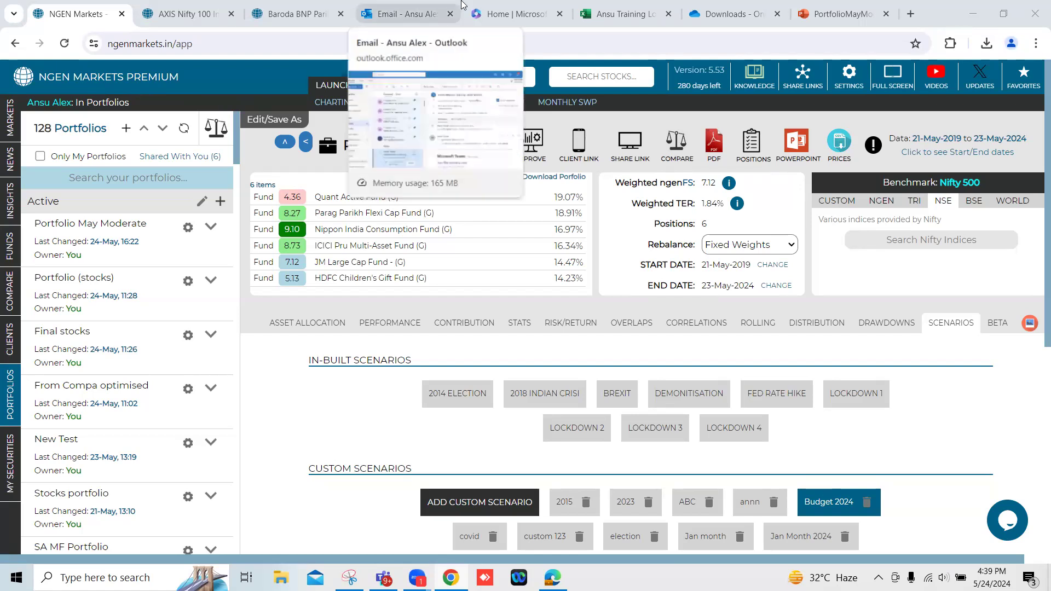
mouse_move(274, 4)
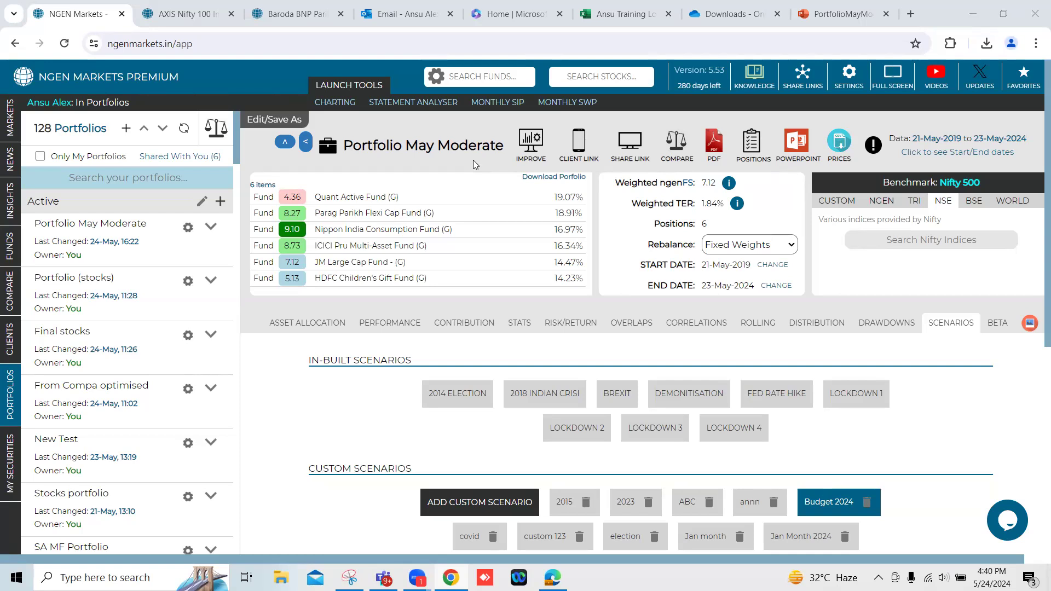
left_click(302, 326)
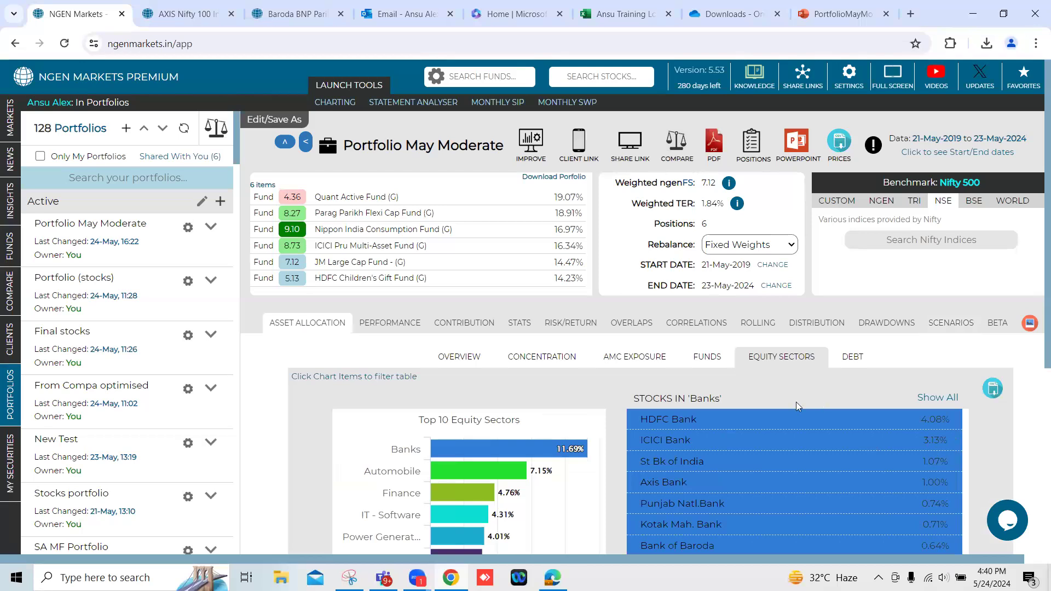
Show the asset allocation overview, download all of Portfolio May Moderate's exposures, and refresh the OneDrive Downloads folder to look for the file.
scroll(795, 406, "down", 1)
left_click(472, 290)
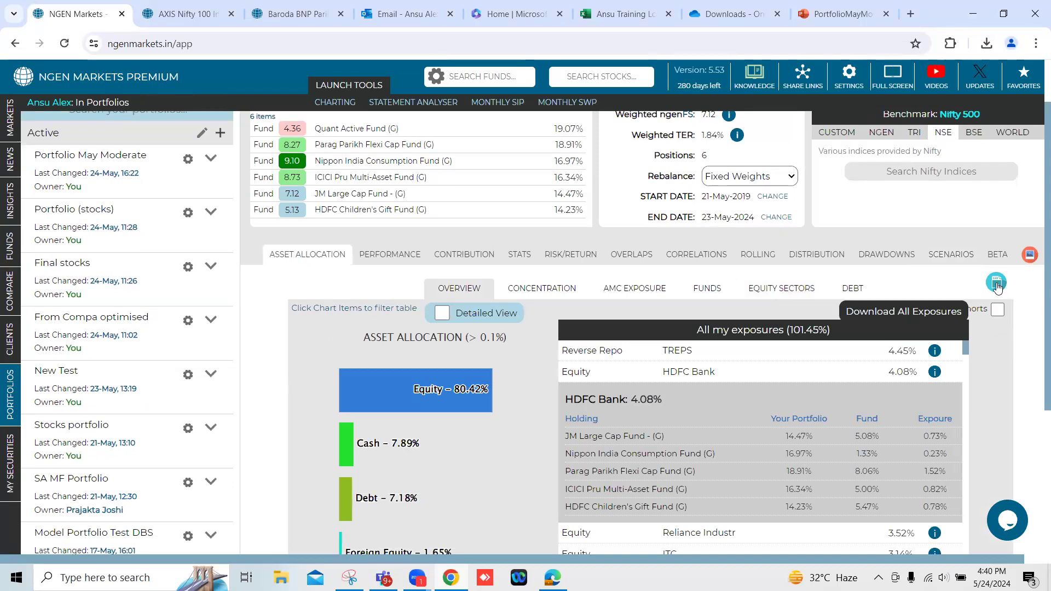
left_click(997, 285)
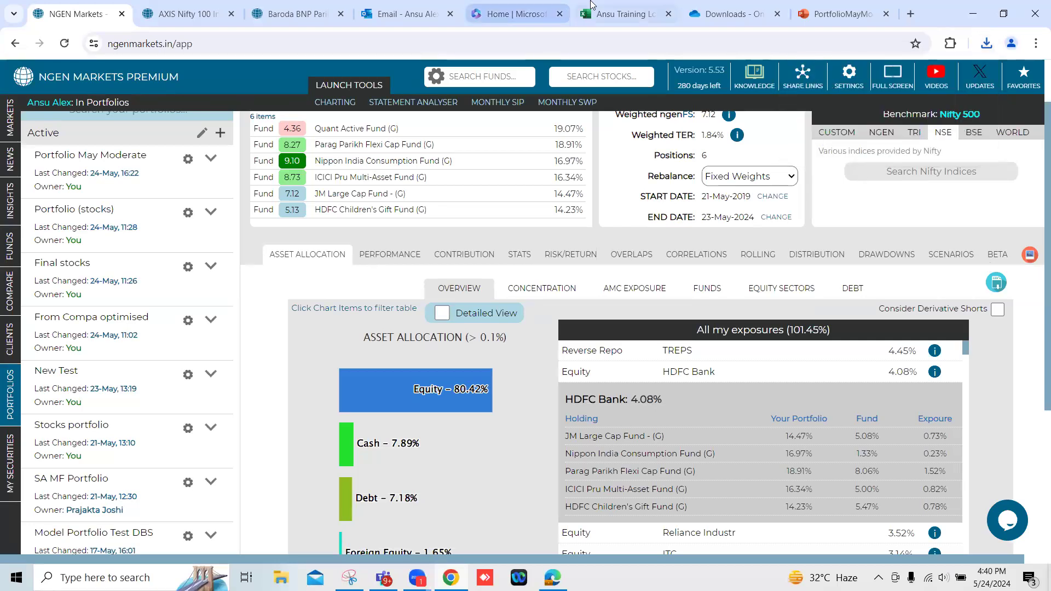
left_click(739, 4)
left_click(64, 44)
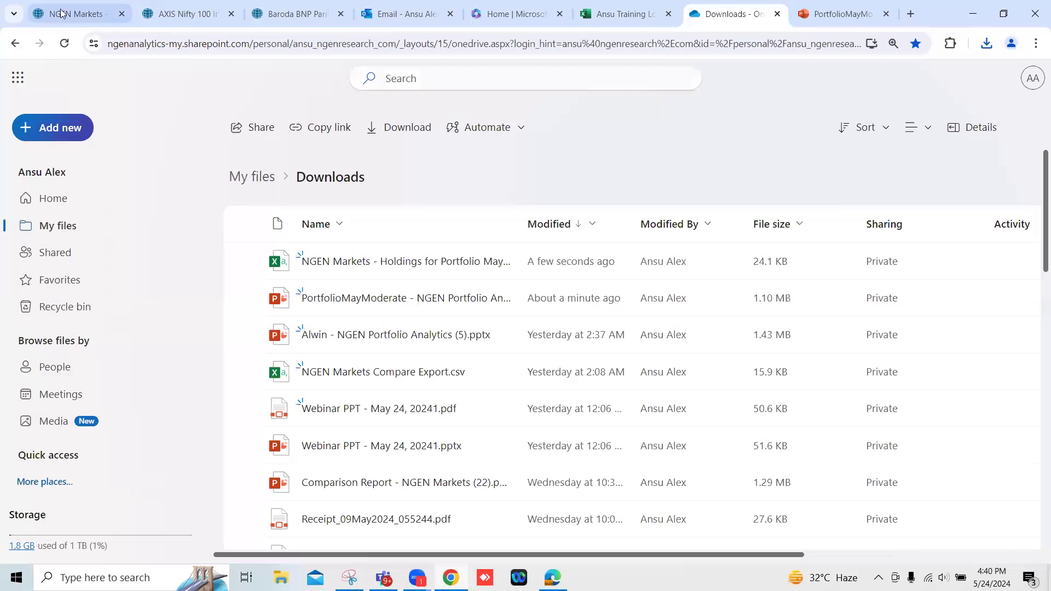
Return to NGEN Markets and review Portfolio May Moderate's return contributions and the stats table of its holdings.
left_click(62, 13)
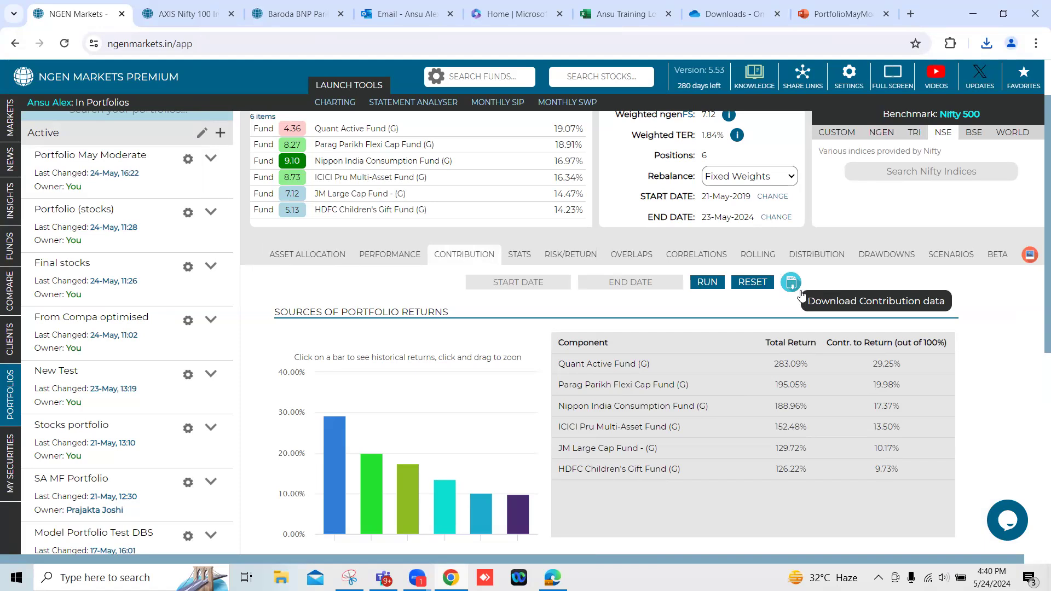
left_click(527, 256)
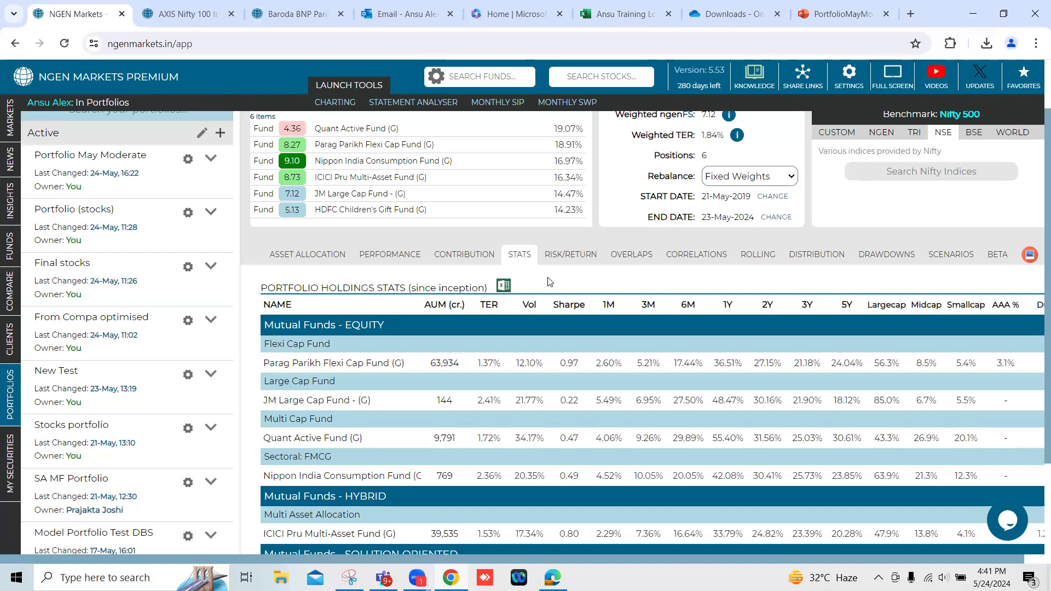
scroll(550, 281, "down", 1)
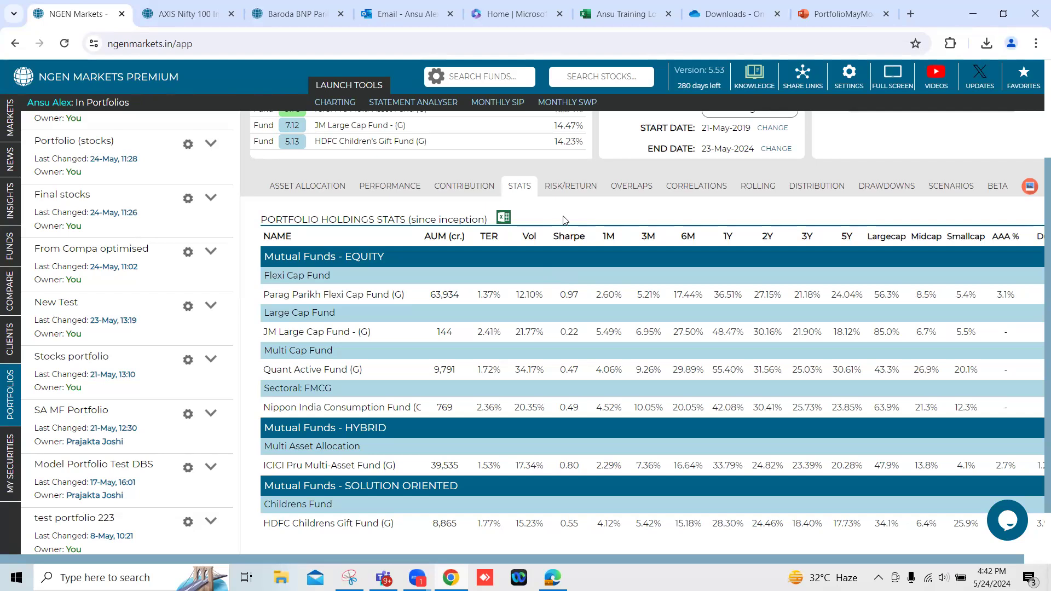
scroll(566, 220, "up", 3)
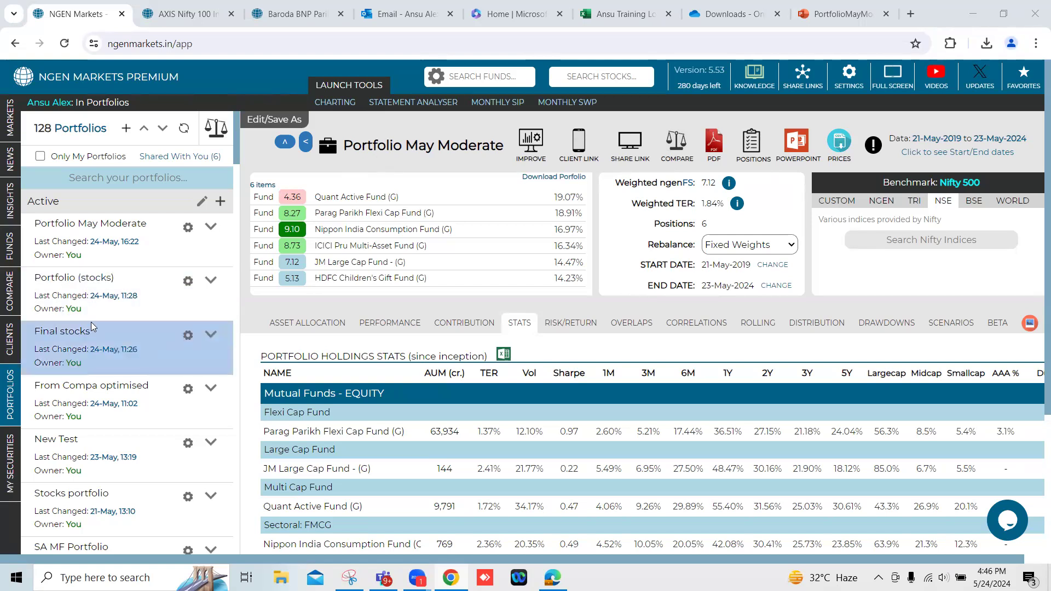
Open the fund screener, sort the schemes by TER in descending order, and keep the fund plan on Regular.
mouse_move(21, 310)
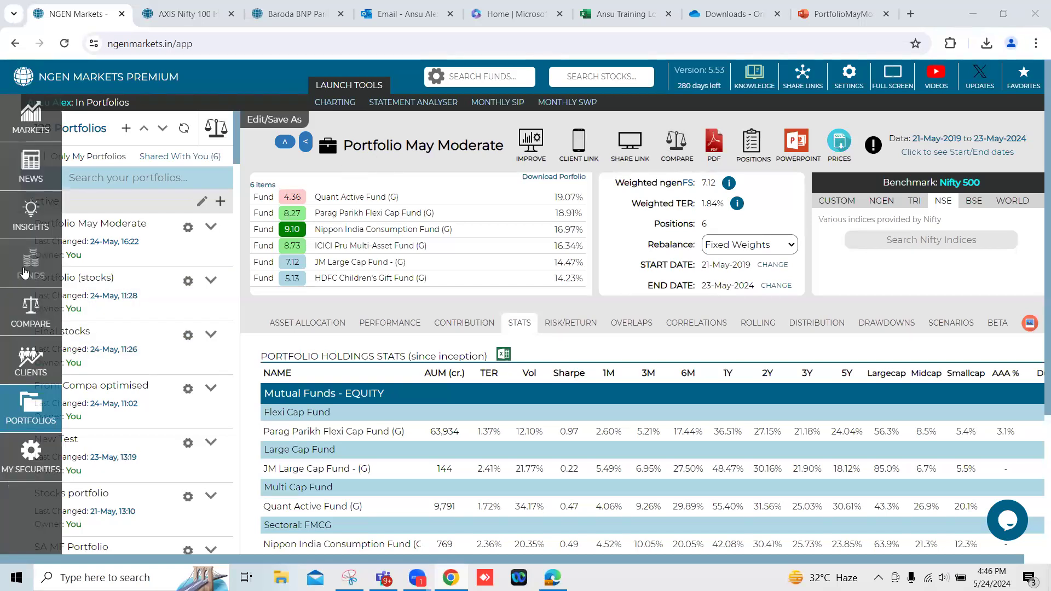
left_click(24, 272)
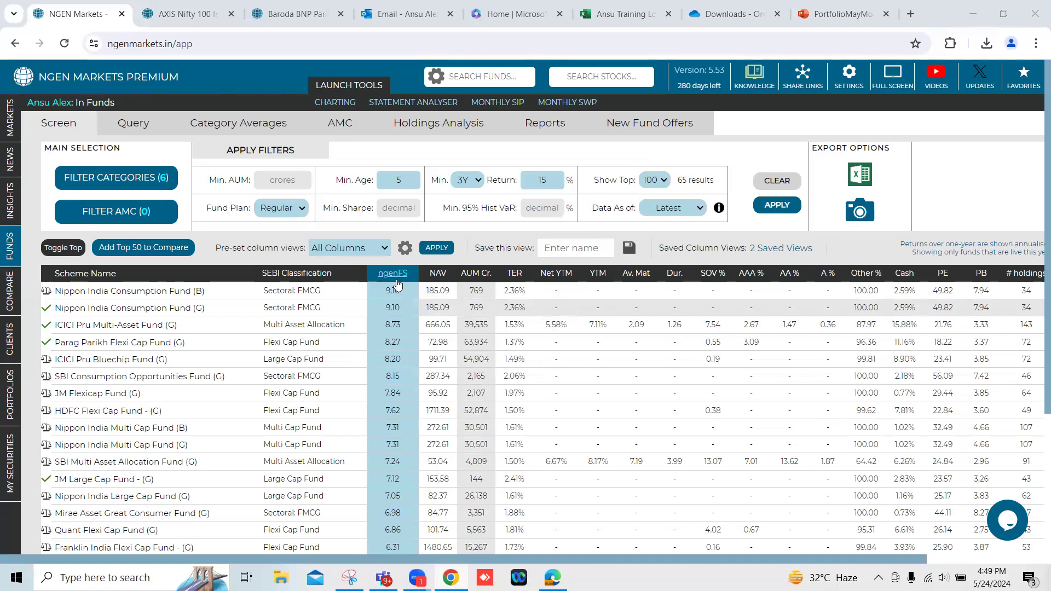
left_click(477, 275)
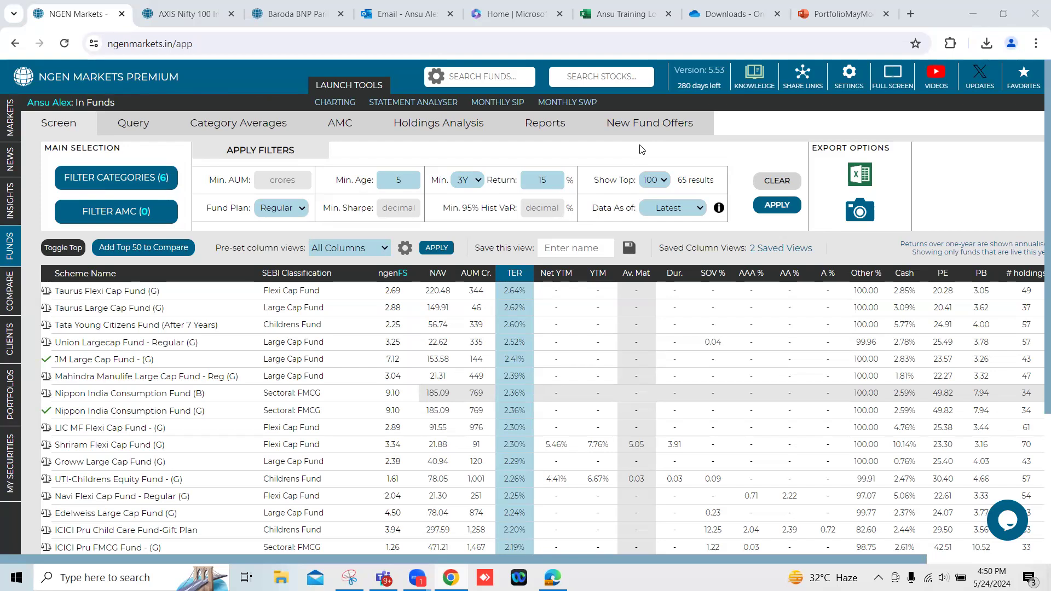
left_click(302, 211)
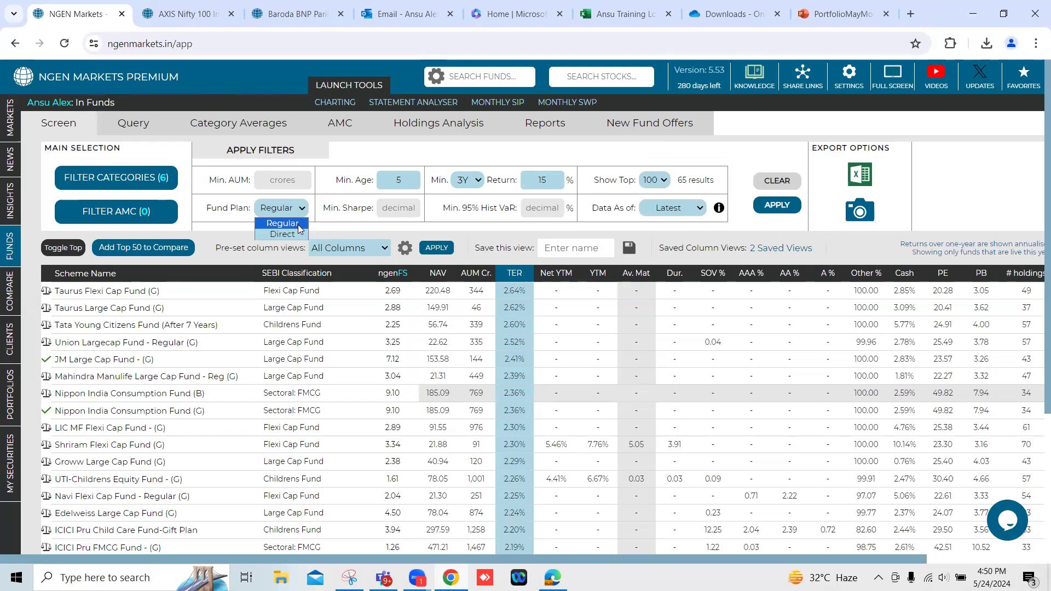
left_click(299, 225)
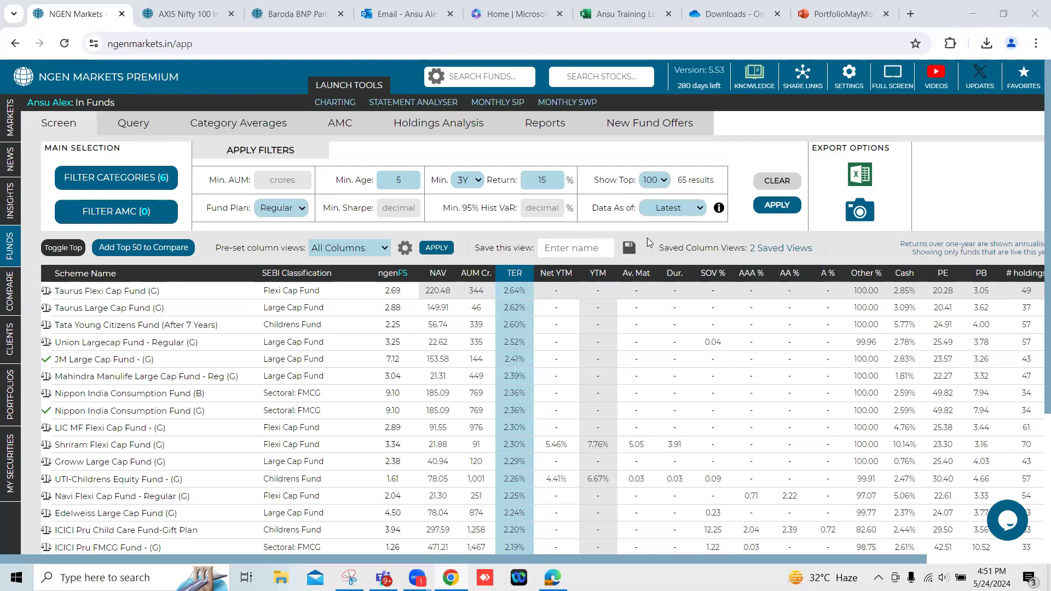
Switch the screener's preset column view to Basic Columns after checking the list of selectable columns.
left_click(405, 249)
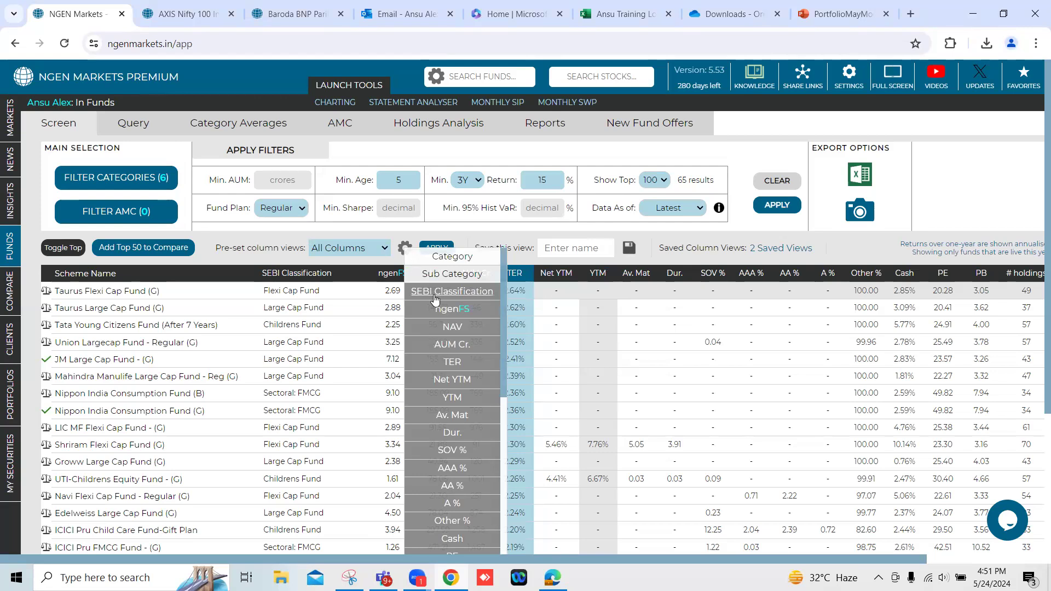
left_click(385, 249)
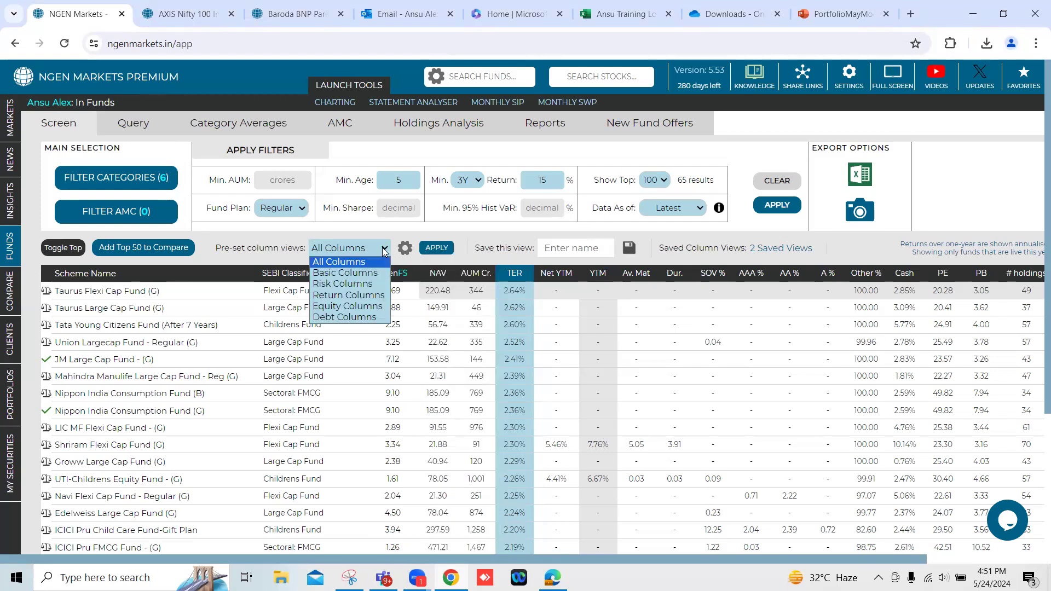
left_click(382, 282)
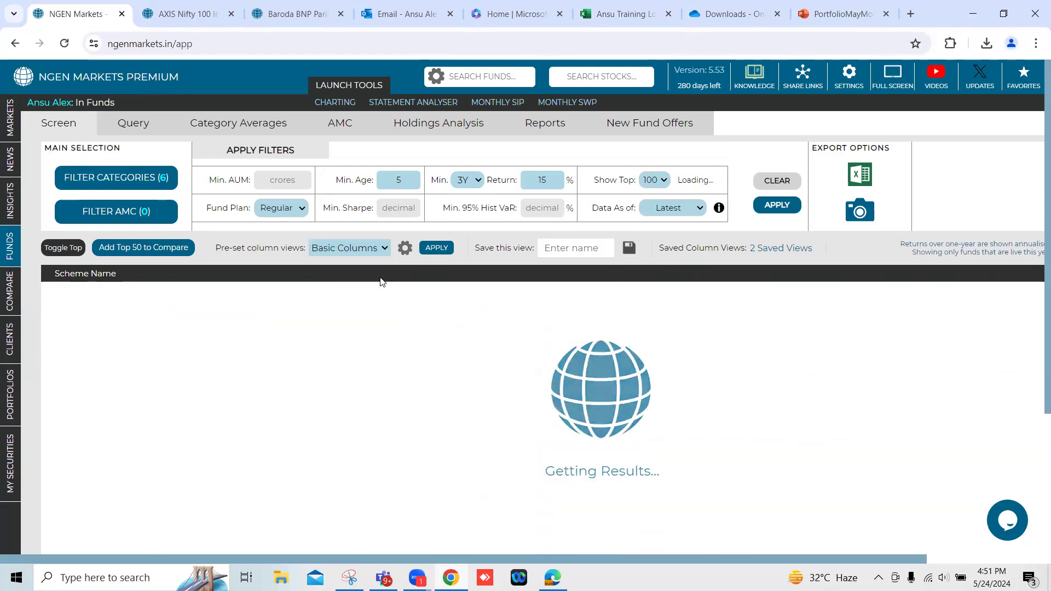
Look through the screened funds from first to last, including their Sharpe, standard deviation and return columns.
scroll(414, 361, "down", 8)
scroll(414, 361, "down", 6)
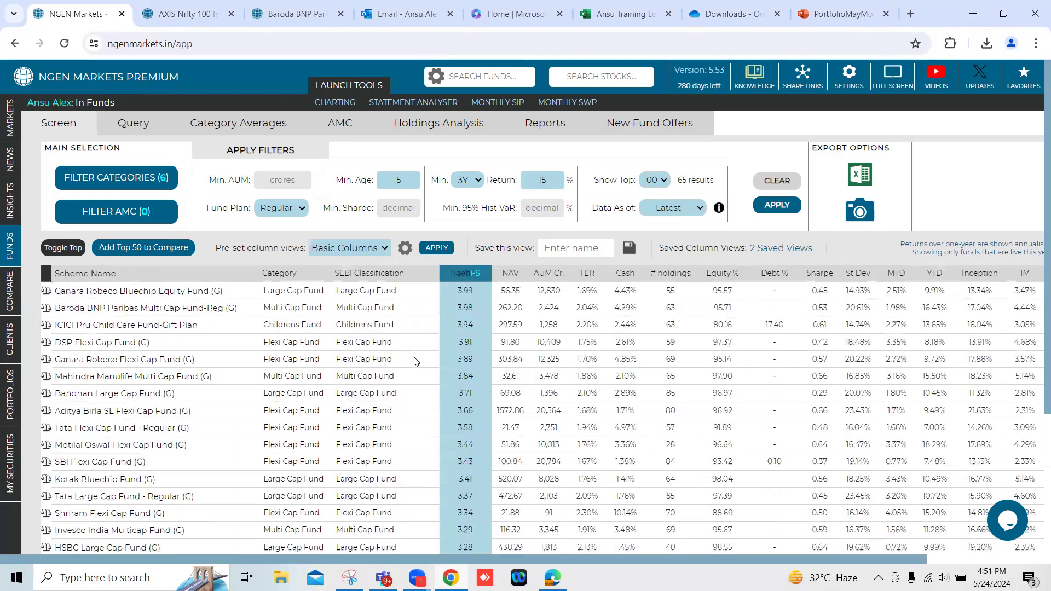
scroll(421, 345, "down", 4)
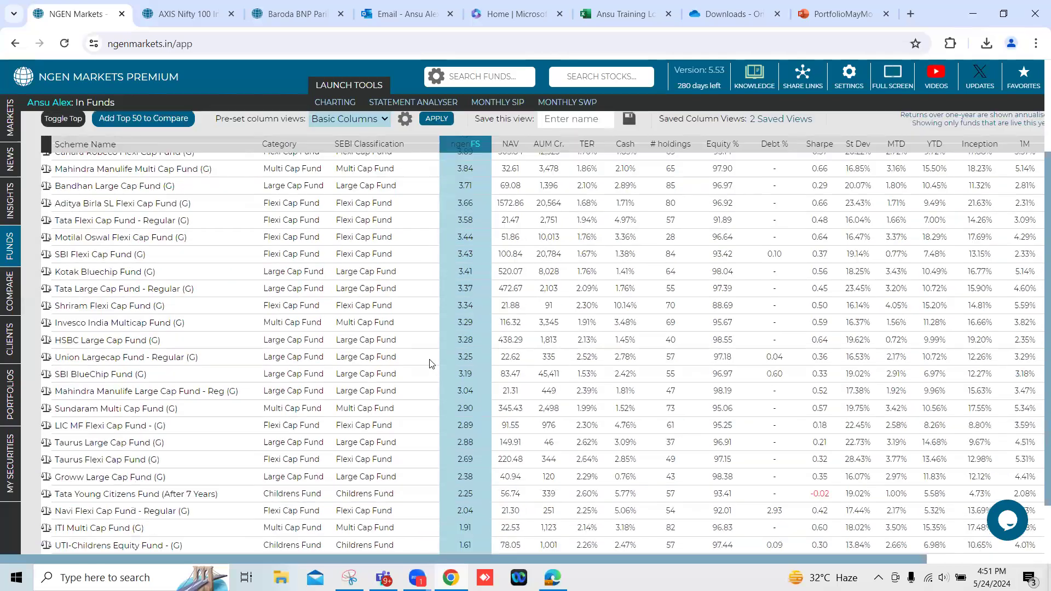
left_click_drag(514, 509, 854, 543)
scroll(806, 427, "up", 10)
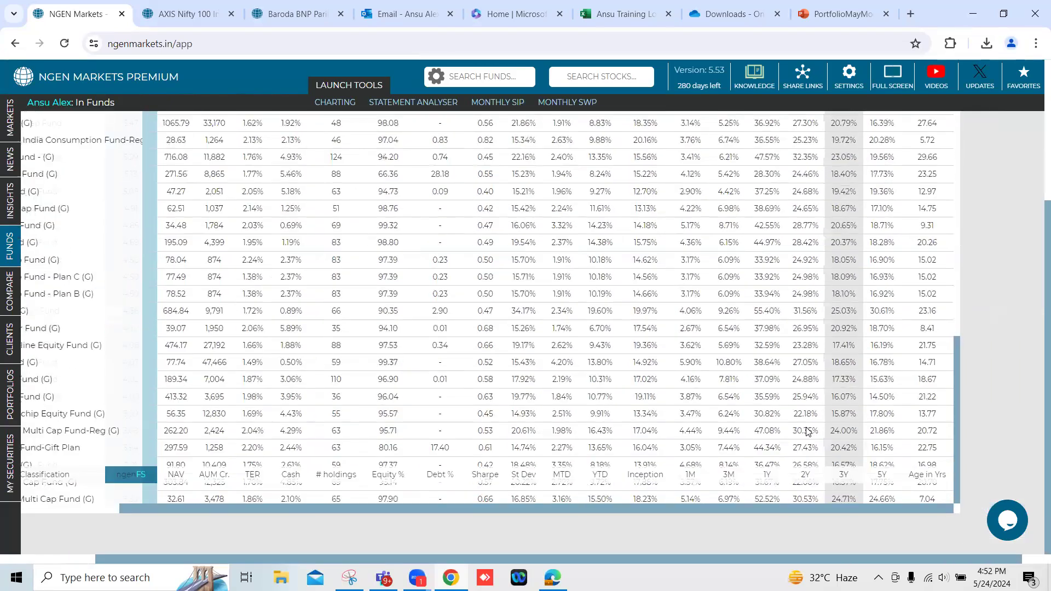
scroll(1036, 374, "up", 4)
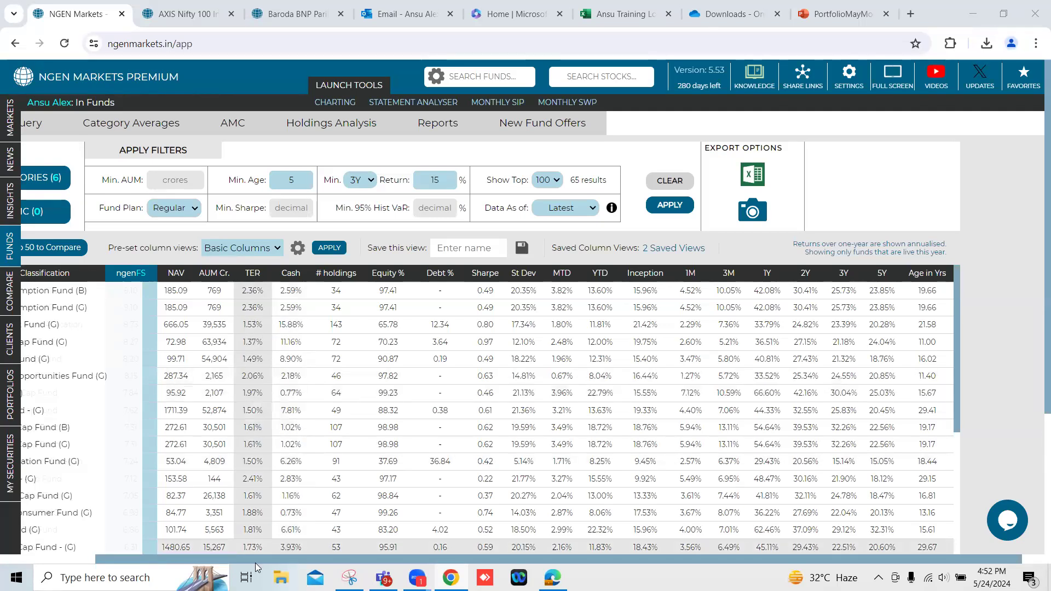
left_click_drag(246, 559, 126, 559)
scroll(823, 396, "down", 10)
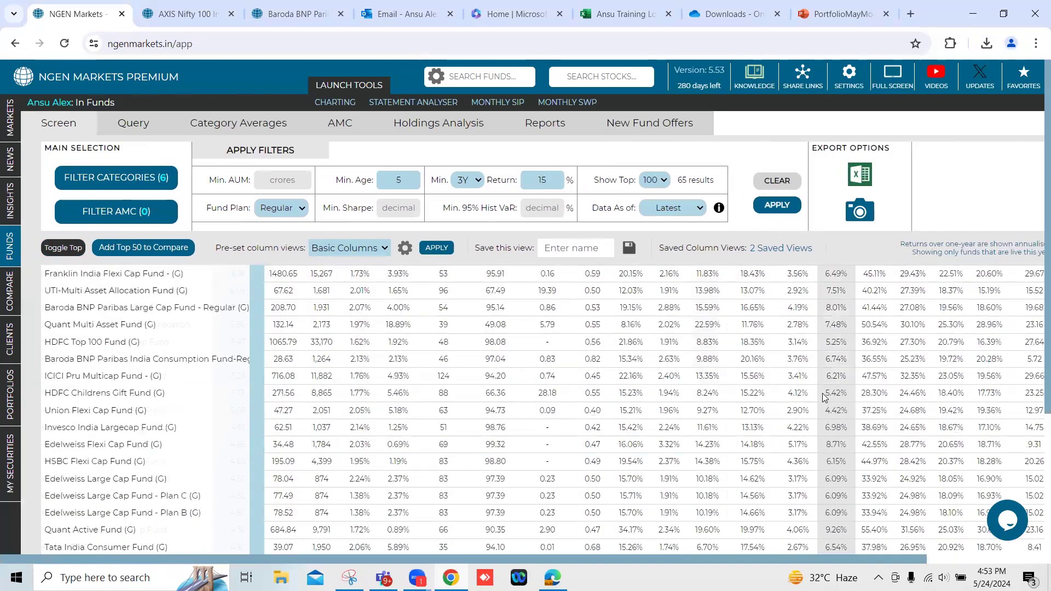
scroll(822, 393, "up", 10)
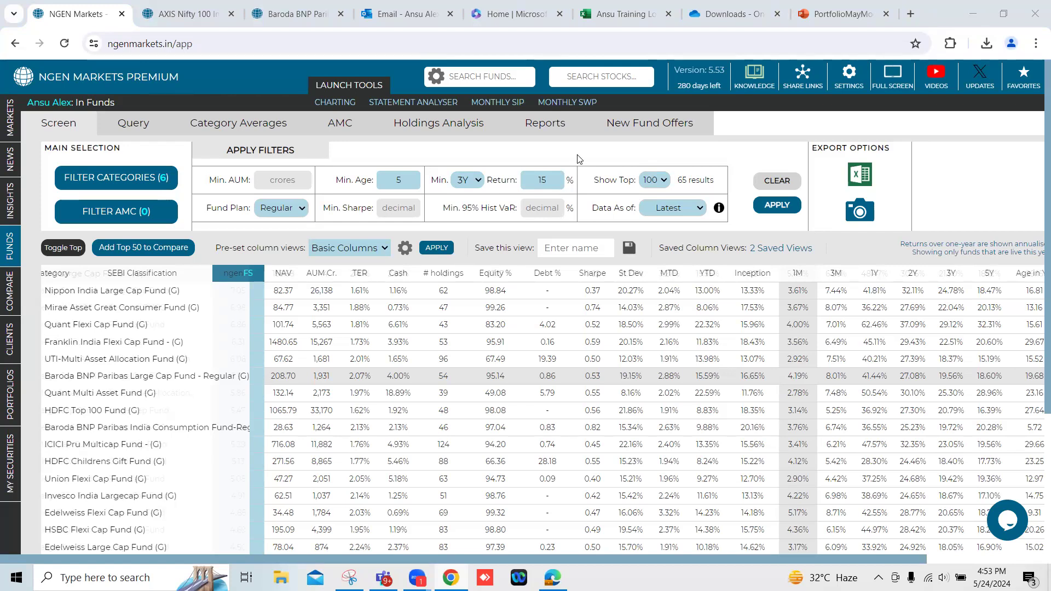
Open the NGEN Markets YouTube channel, view its created playlists, and go back to the NGEN Markets fund screener.
left_click(935, 81)
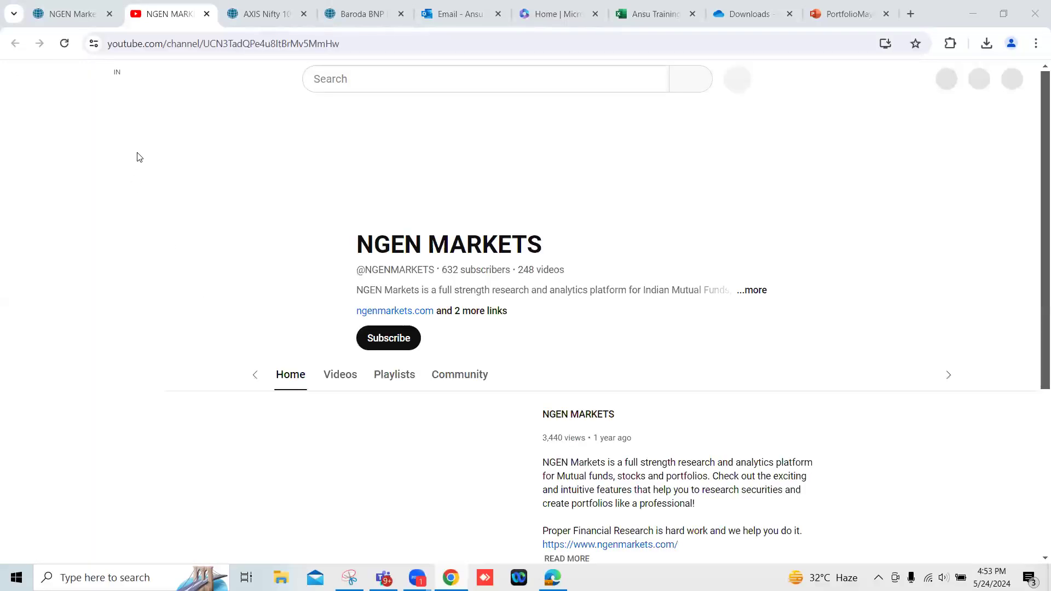
left_click(362, 381)
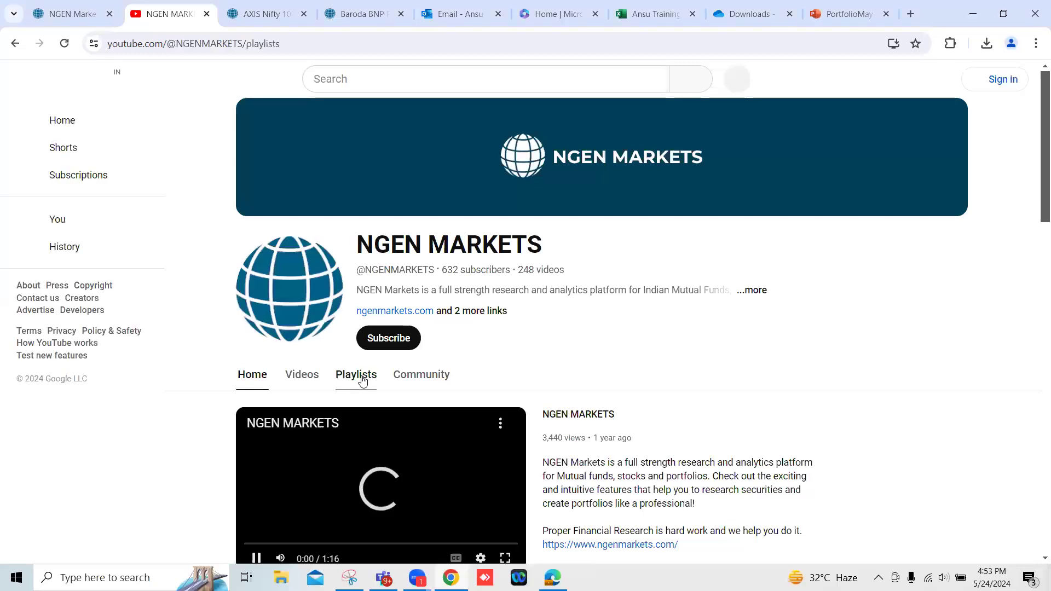
scroll(757, 395, "down", 3)
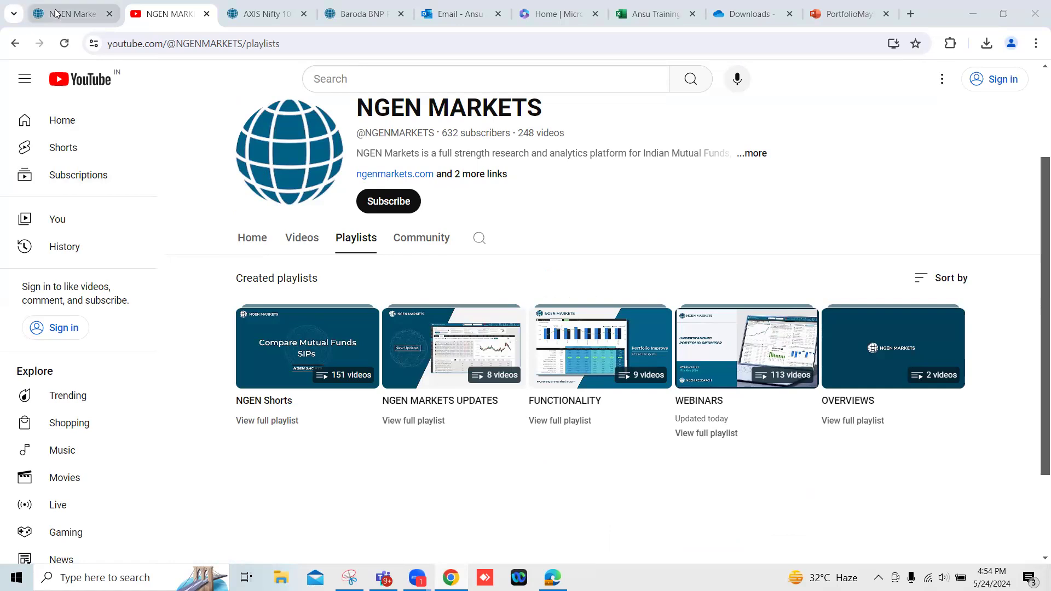
mouse_move(55, 12)
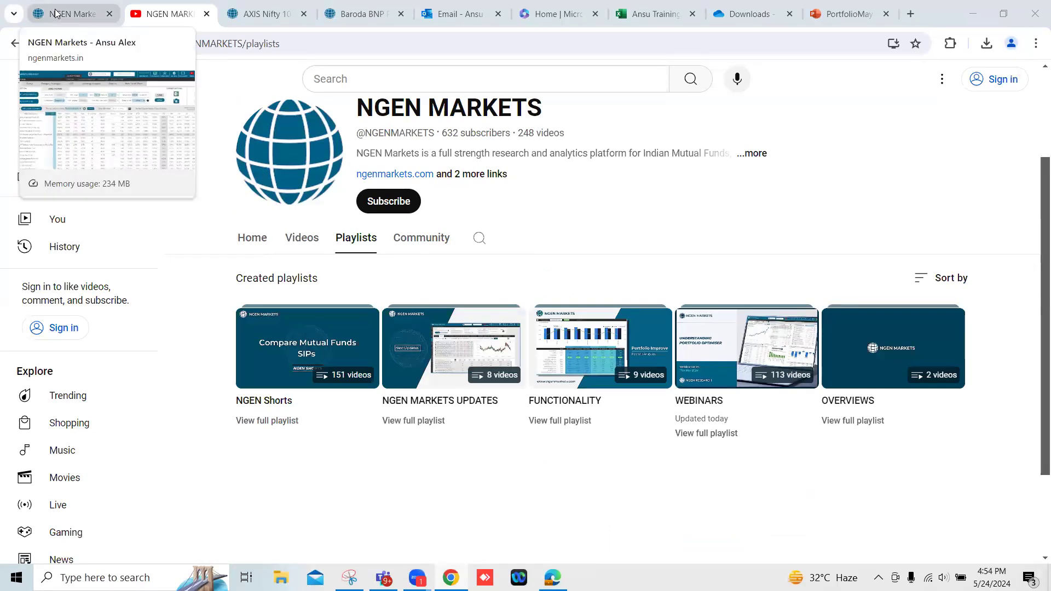
left_click(55, 12)
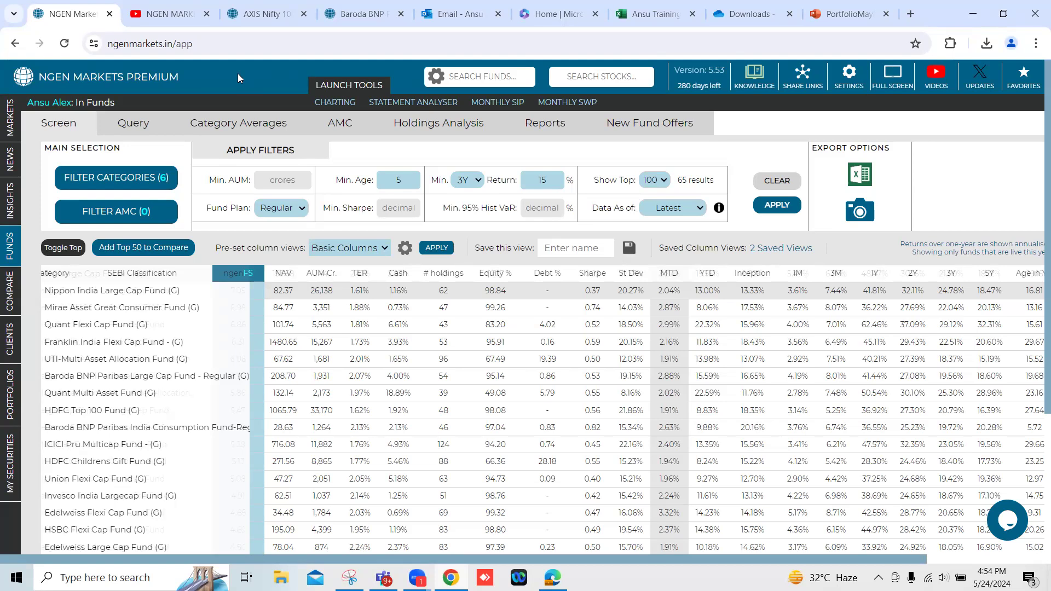
Open Portfolio May Moderate's contribution analysis and compare Quant Active Fund's total return with the total portfolio return.
mouse_move(288, 3)
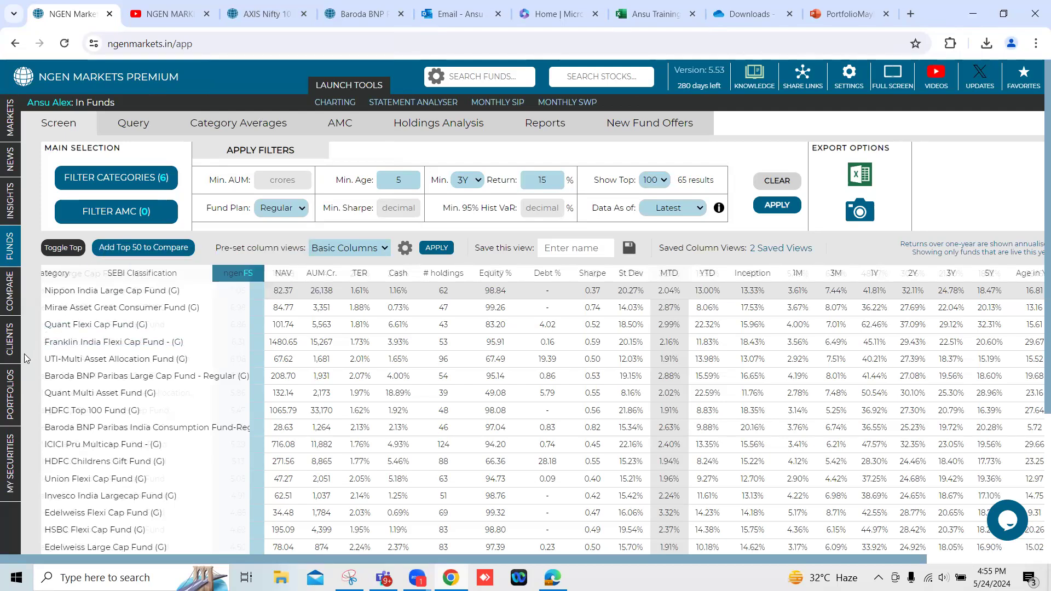
mouse_move(20, 355)
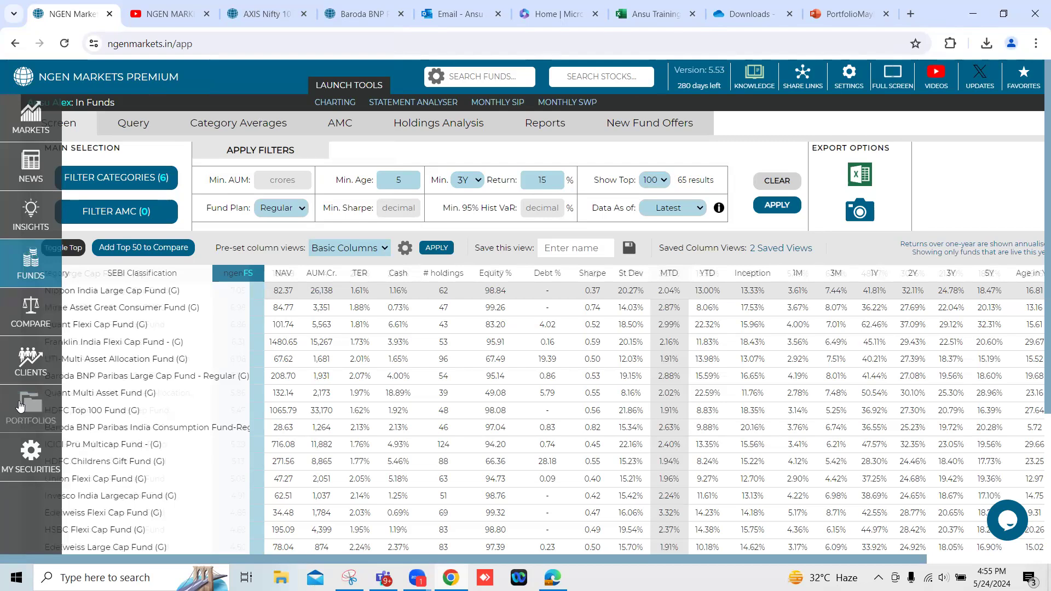
left_click(20, 405)
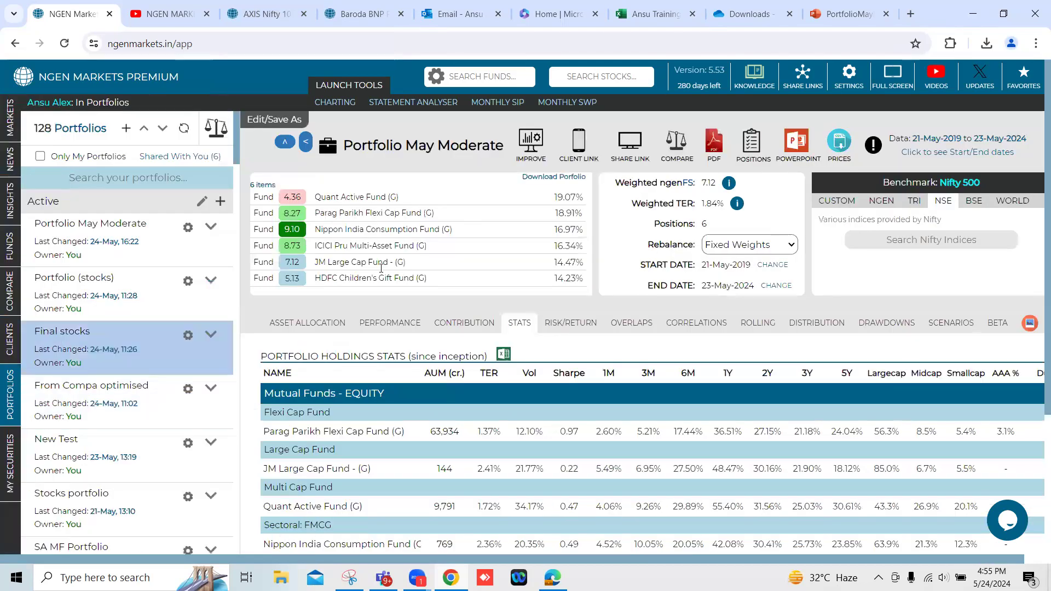
left_click(465, 323)
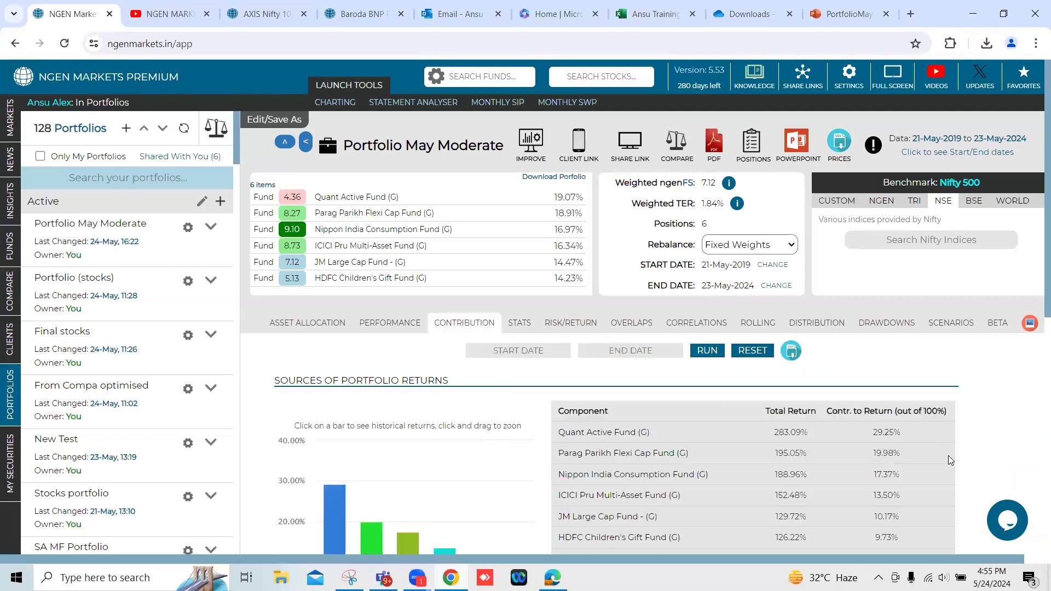
scroll(948, 455, "down", 1)
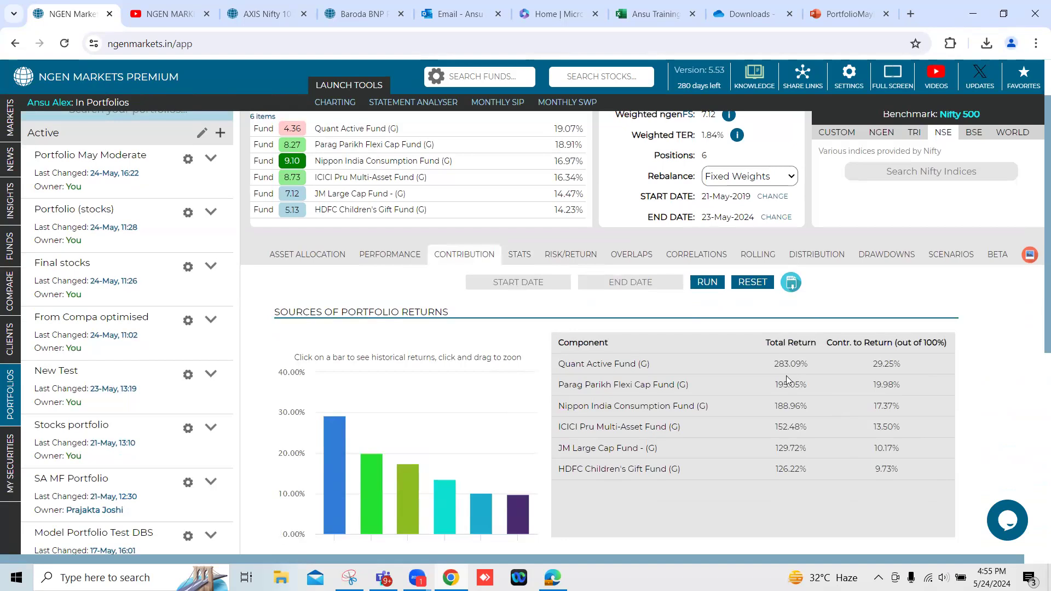
left_click_drag(772, 369, 806, 372)
scroll(805, 372, "down", 2)
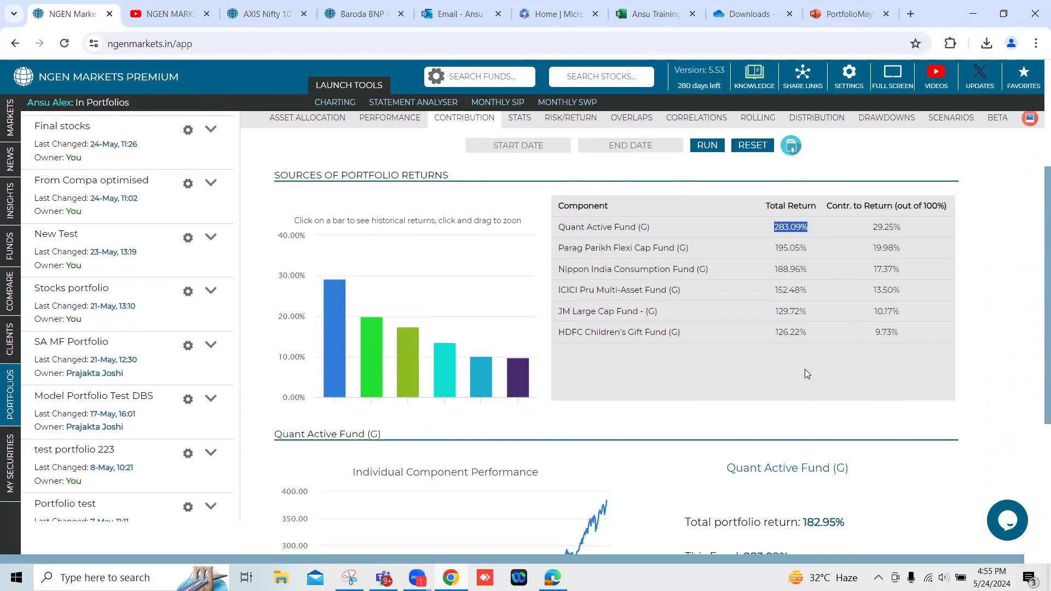
scroll(805, 421, "down", 1)
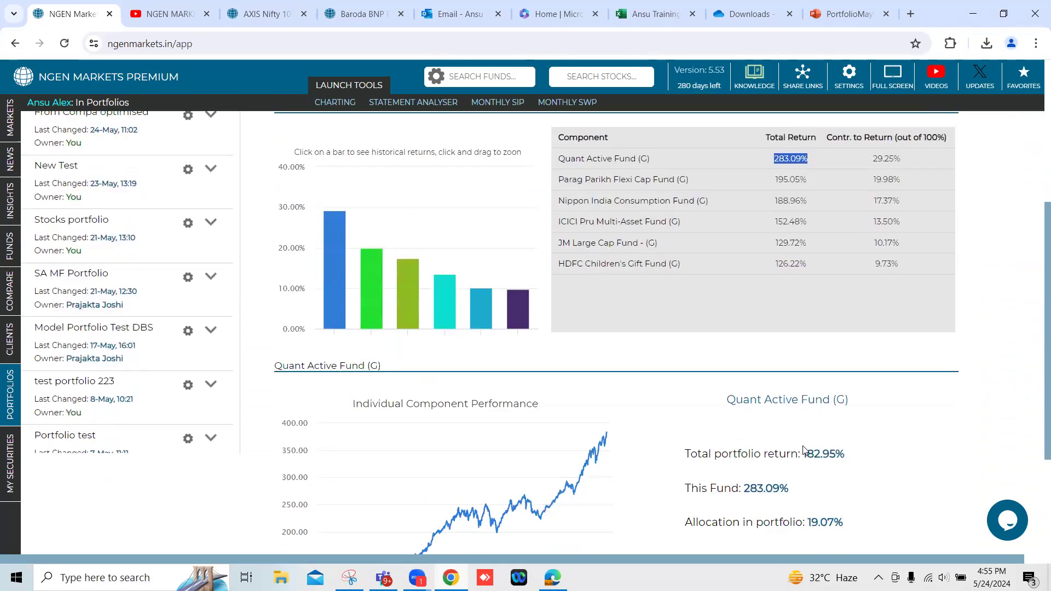
left_click_drag(801, 453, 829, 454)
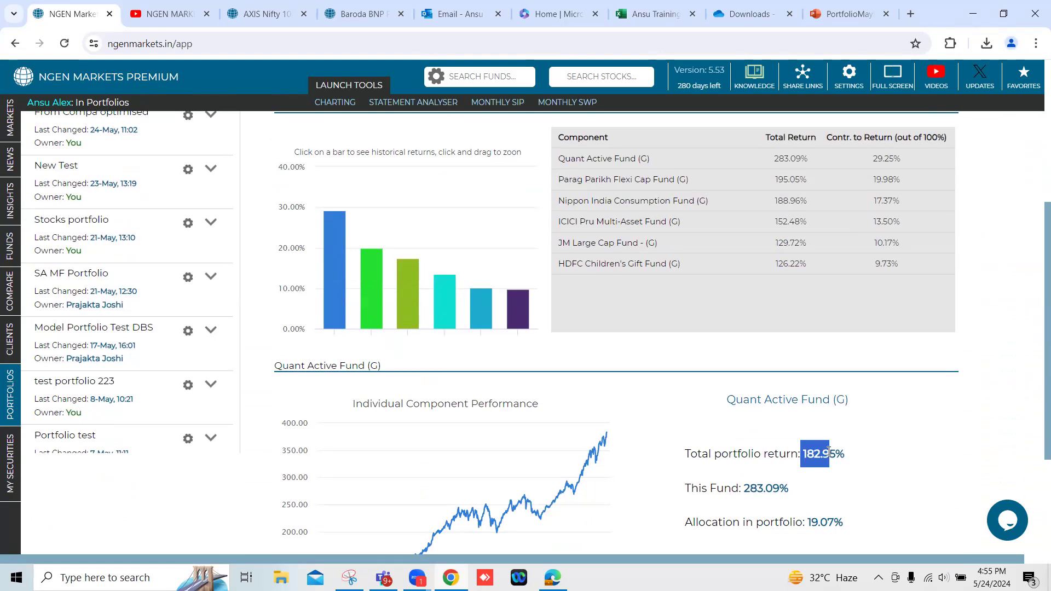
left_click(859, 431)
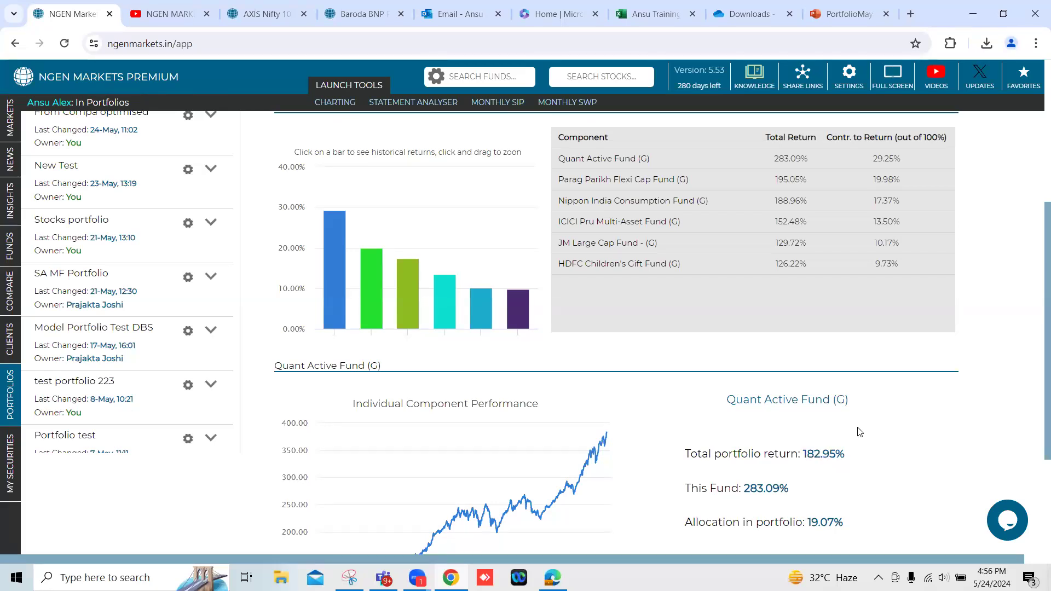
scroll(859, 432, "up", 3)
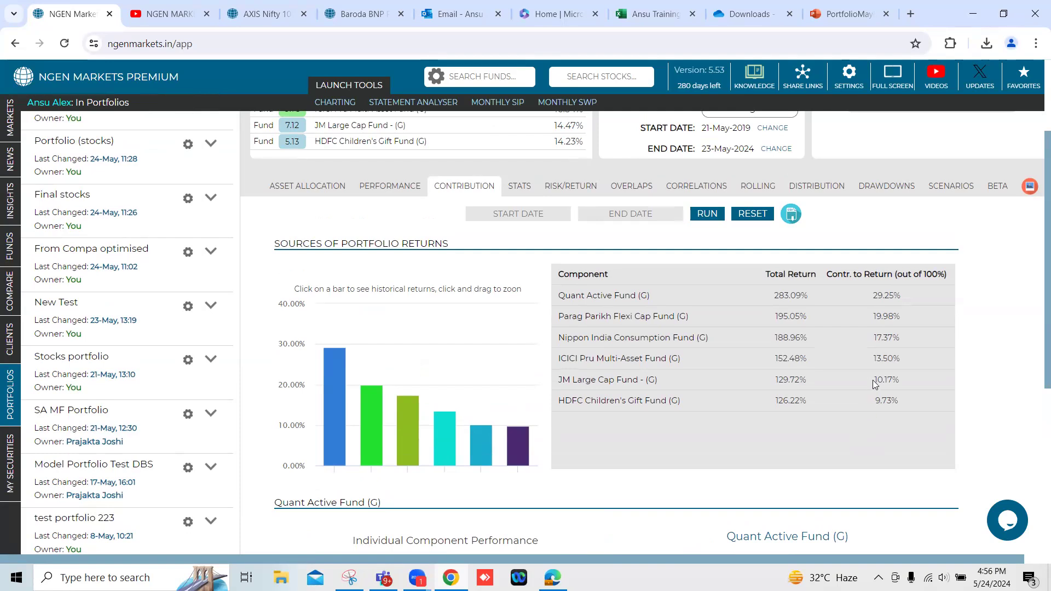
scroll(874, 383, "up", 1)
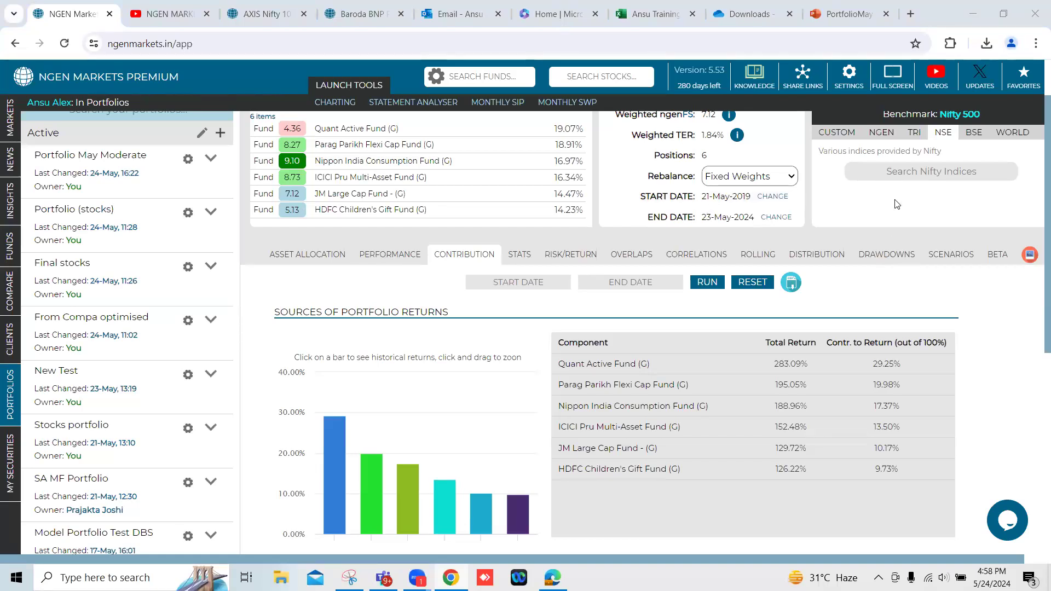
Show the playlists on the NGEN Markets YouTube channel again and return to the portfolio's contribution analysis.
left_click(937, 79)
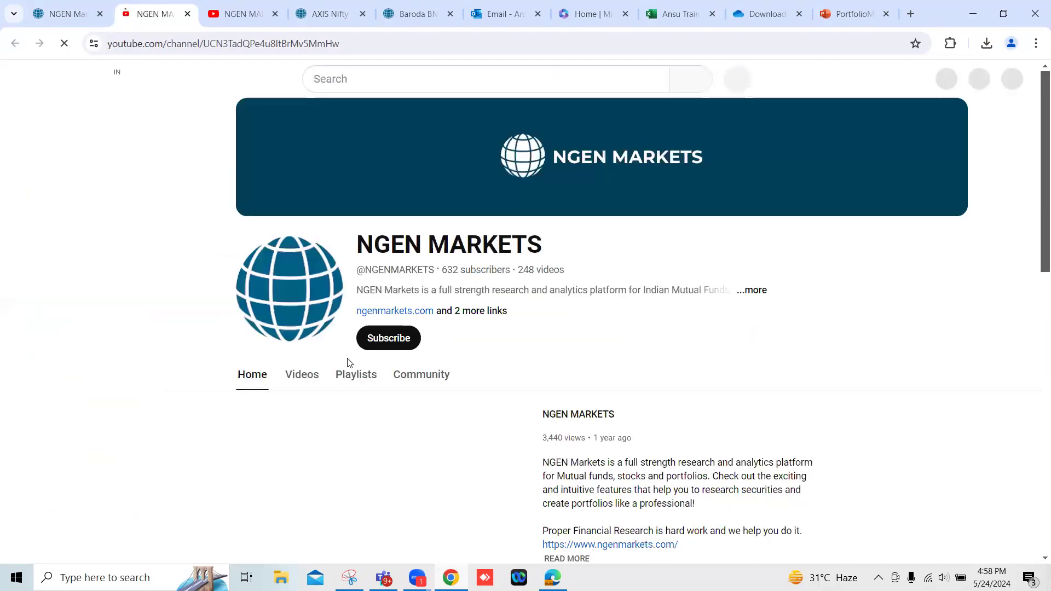
left_click(353, 376)
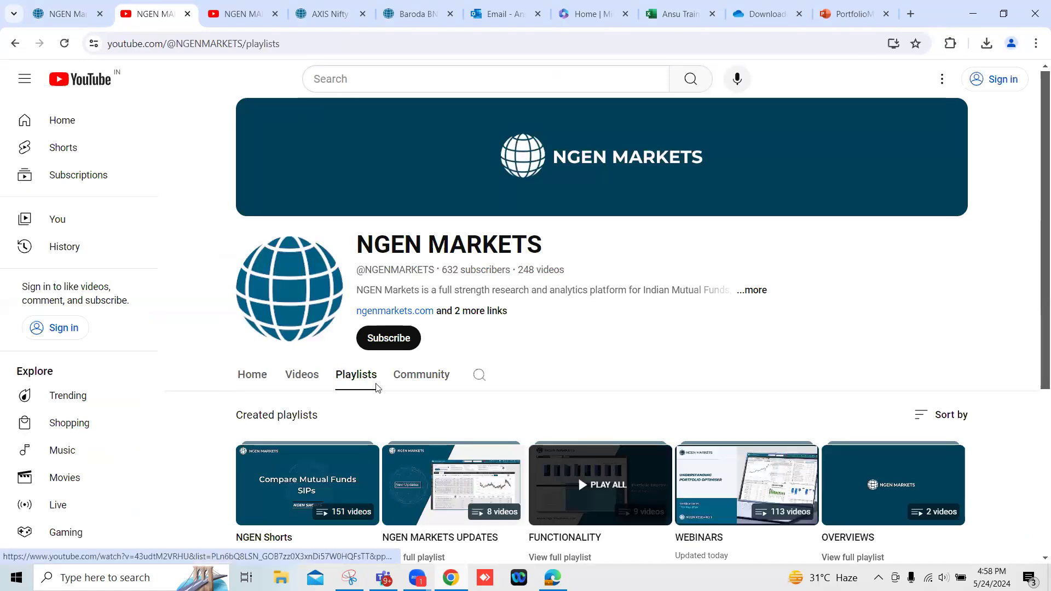
left_click(58, 16)
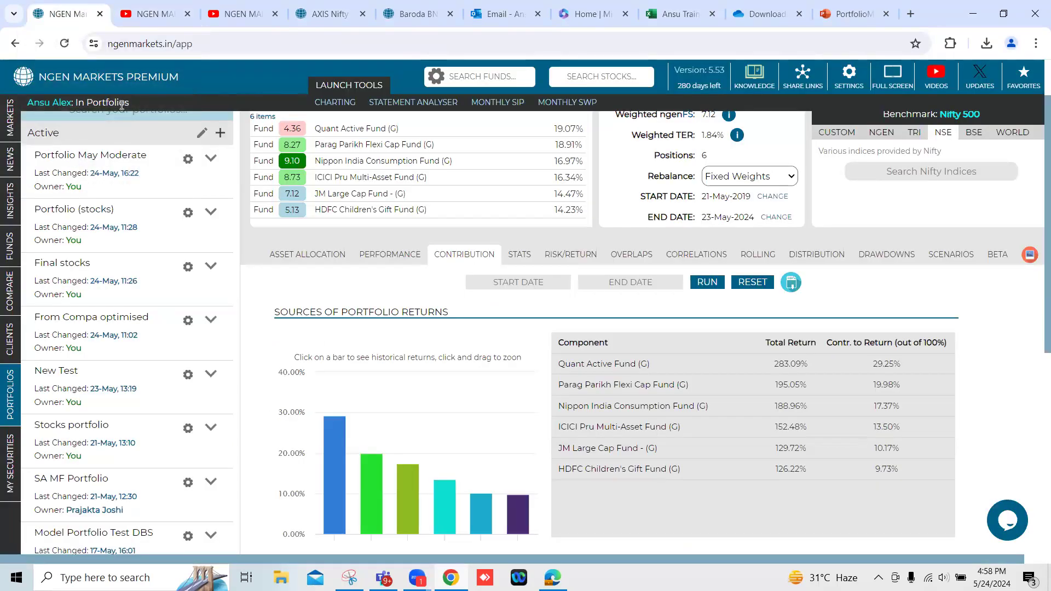